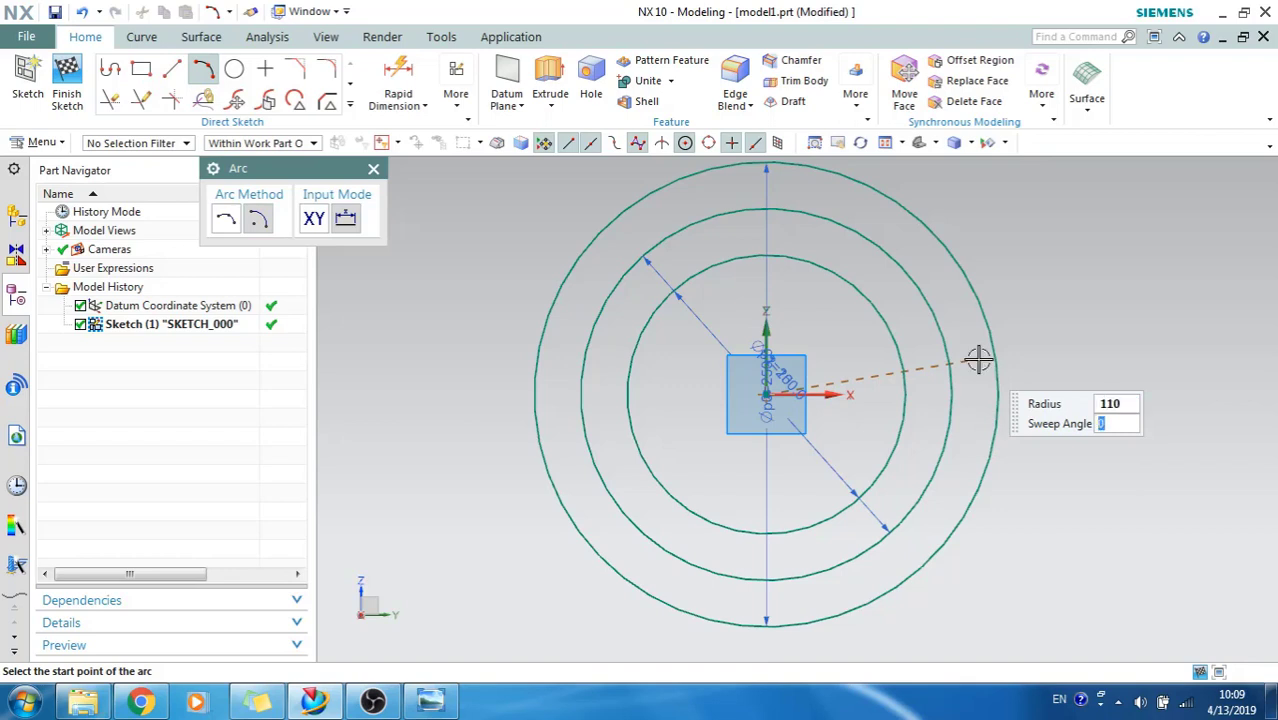
# Step: Sketch two concentric arcs around the origin with radii 110 and 90, each spanning about 55° across the positive X axis
pyautogui.click(1040, 272)
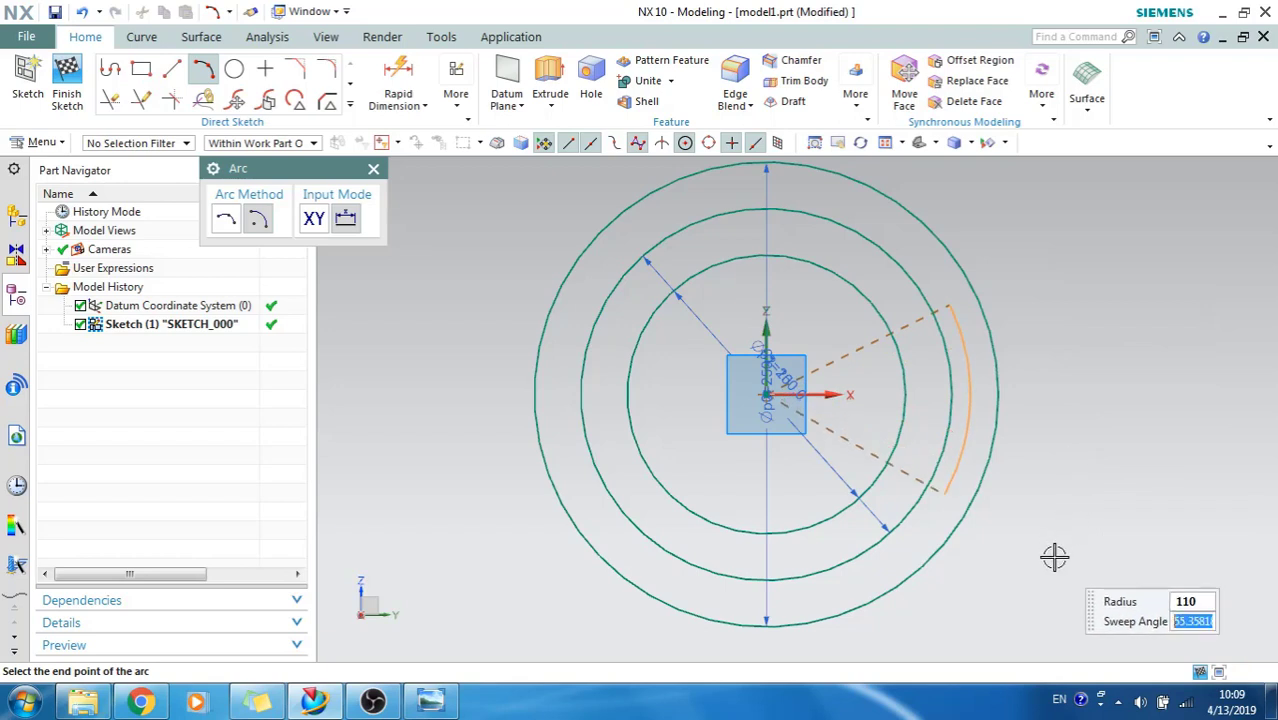
pyautogui.click(1093, 415)
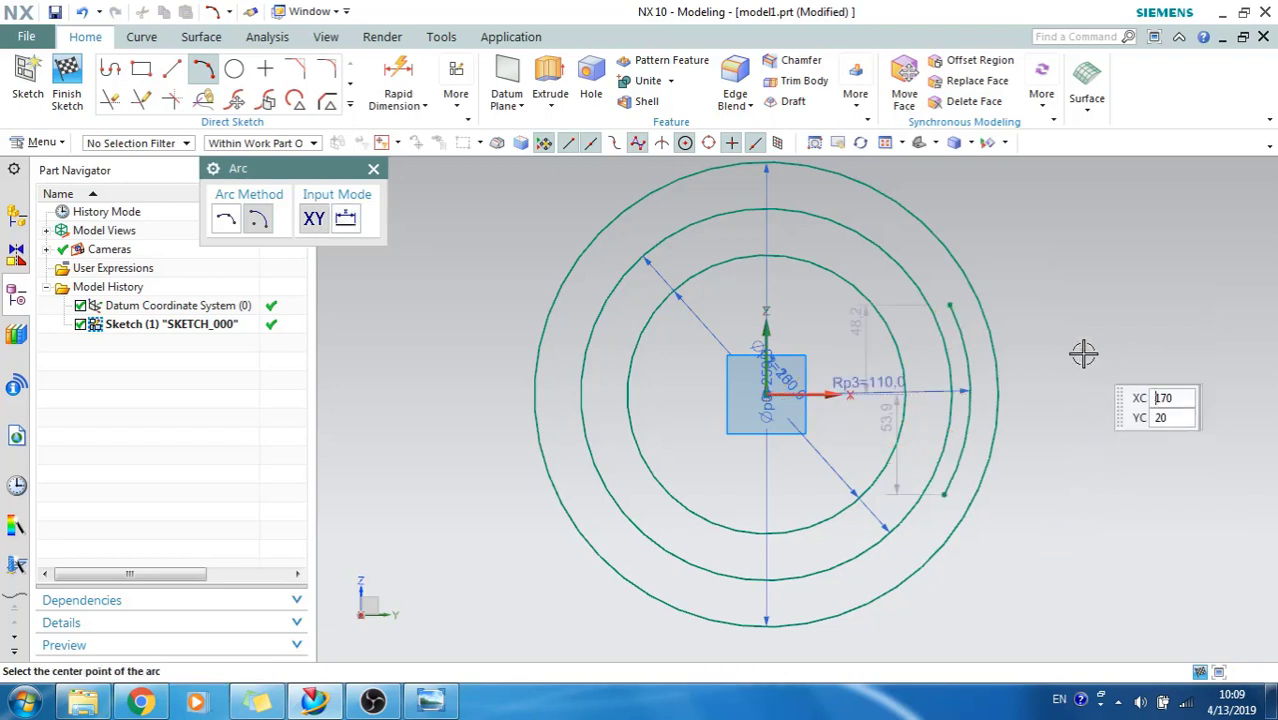
pyautogui.click(766, 396)
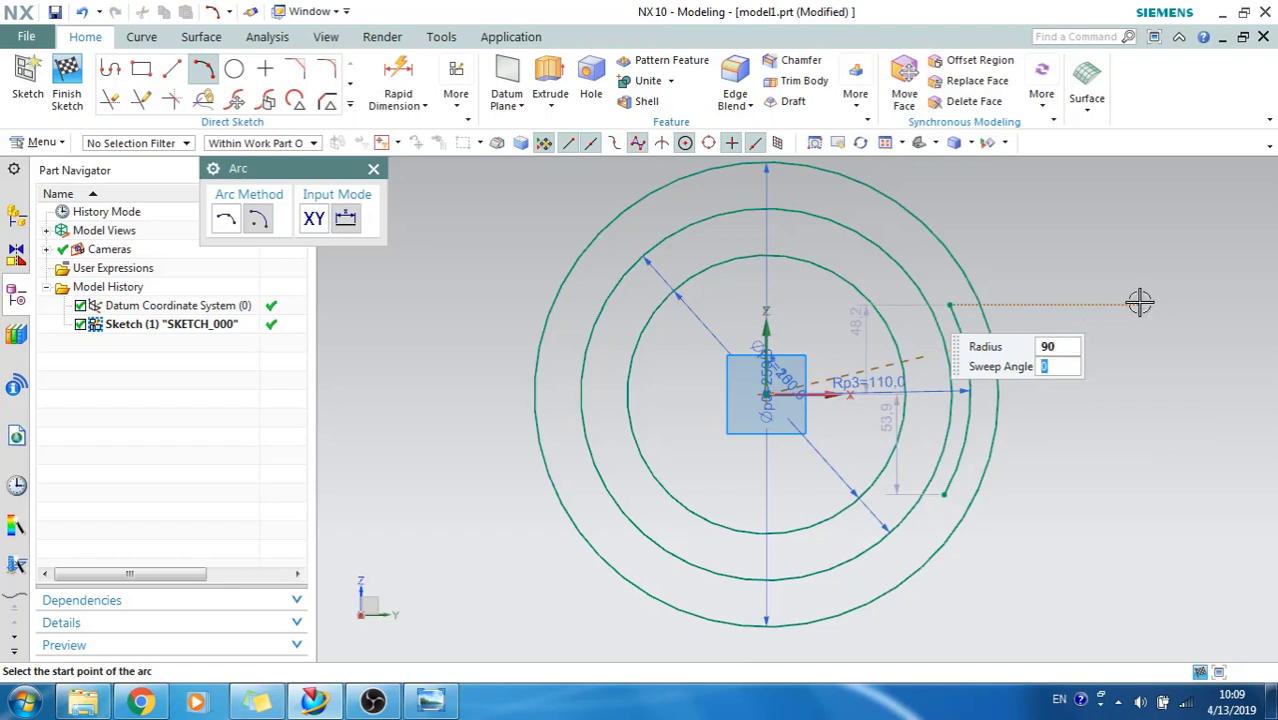
pyautogui.click(1173, 192)
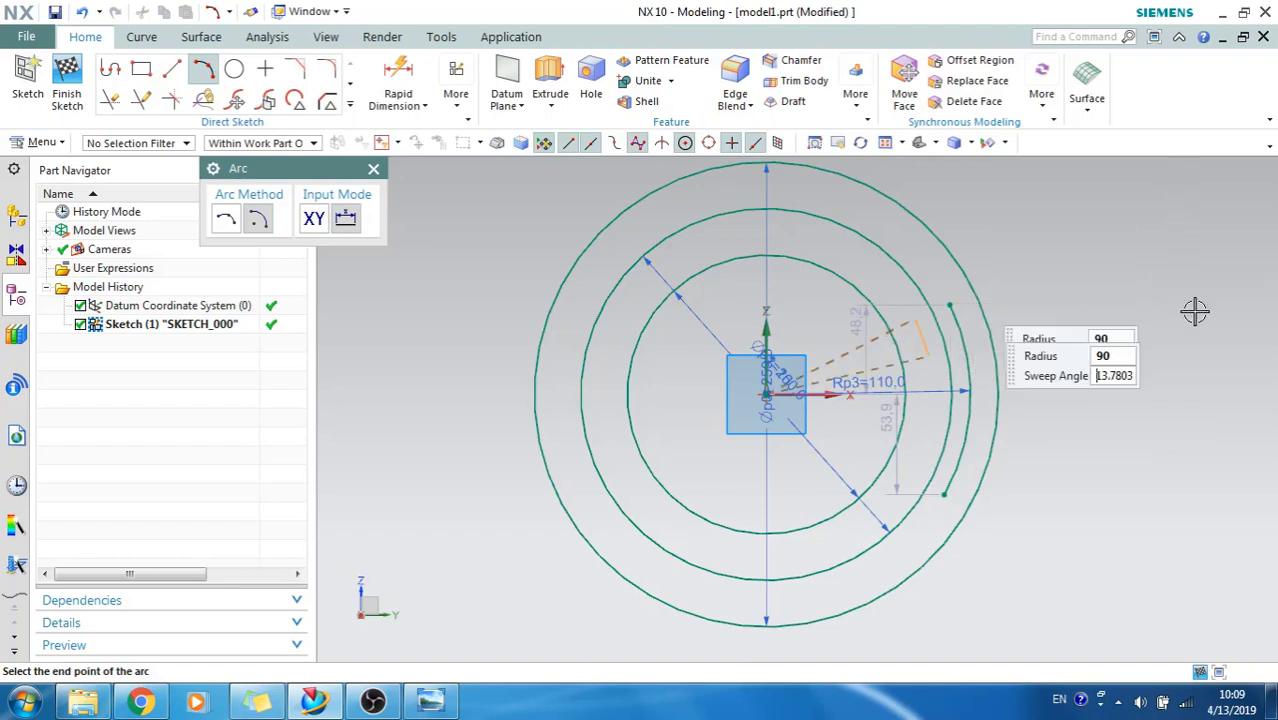
pyautogui.click(1192, 625)
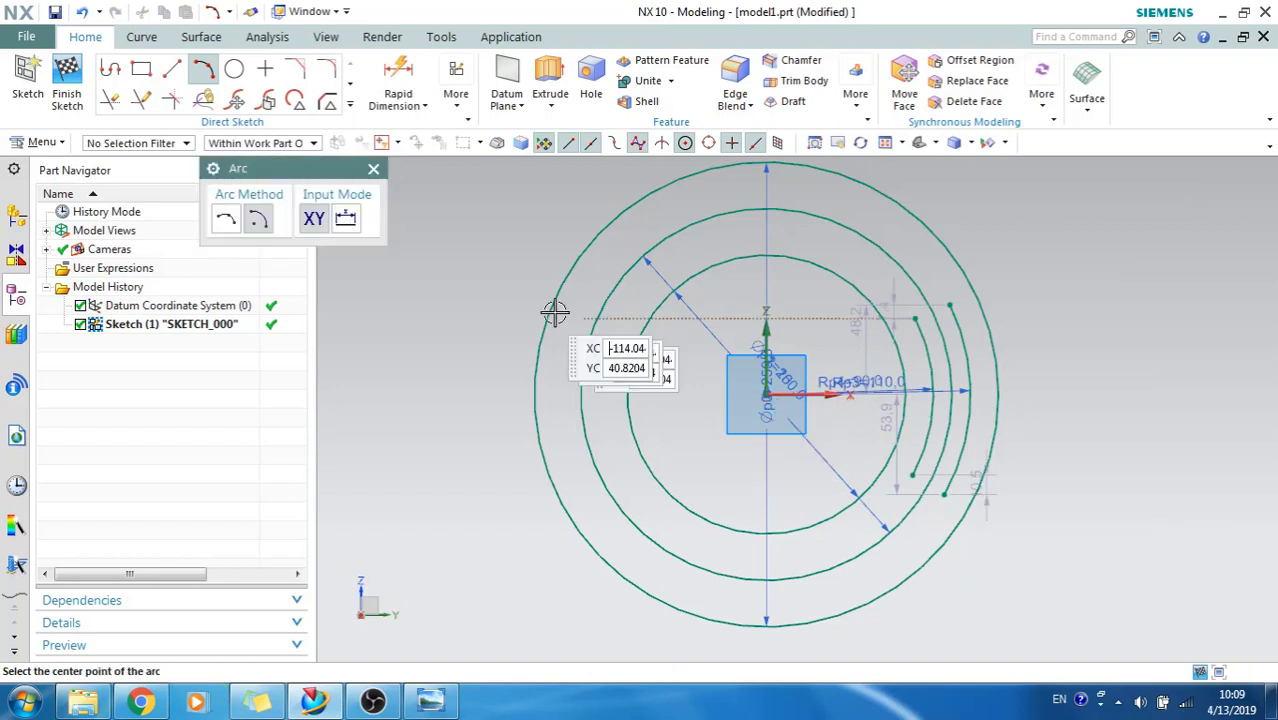
pyautogui.click(373, 168)
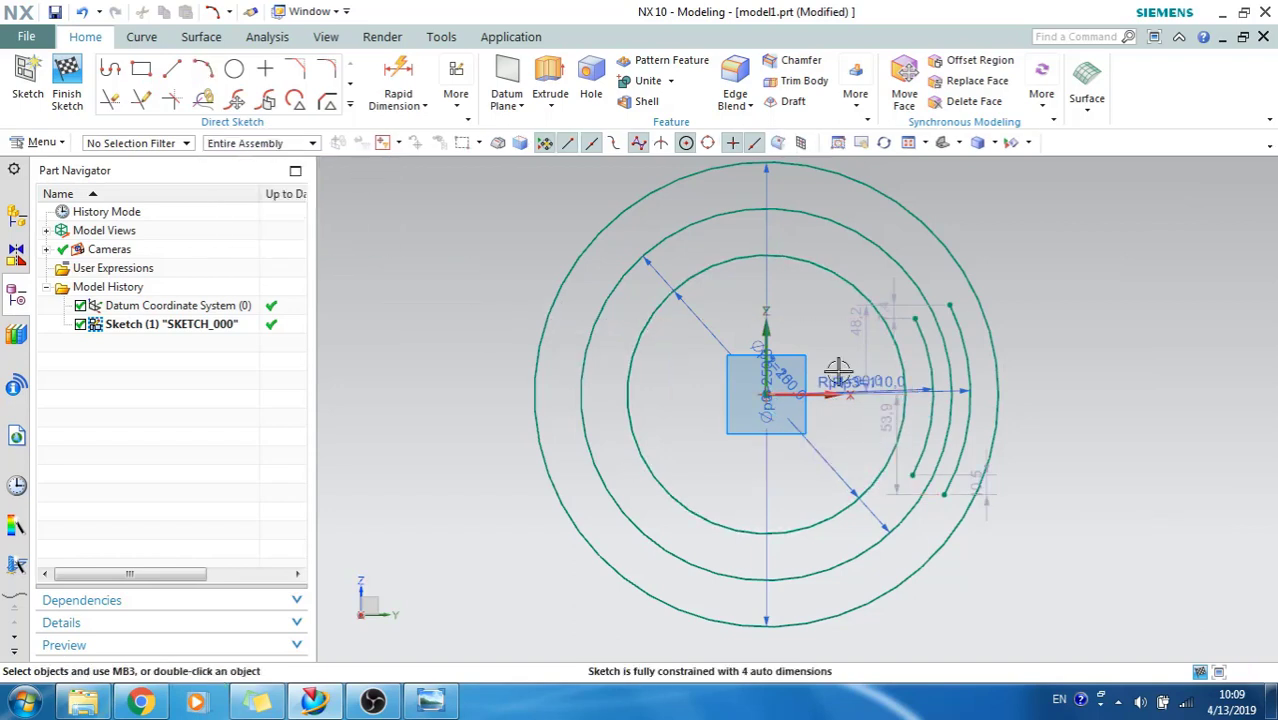
# Step: Finish the sketch and turn off Continuous Auto Dimensioning in the sketch preferences
pyautogui.click(68, 97)
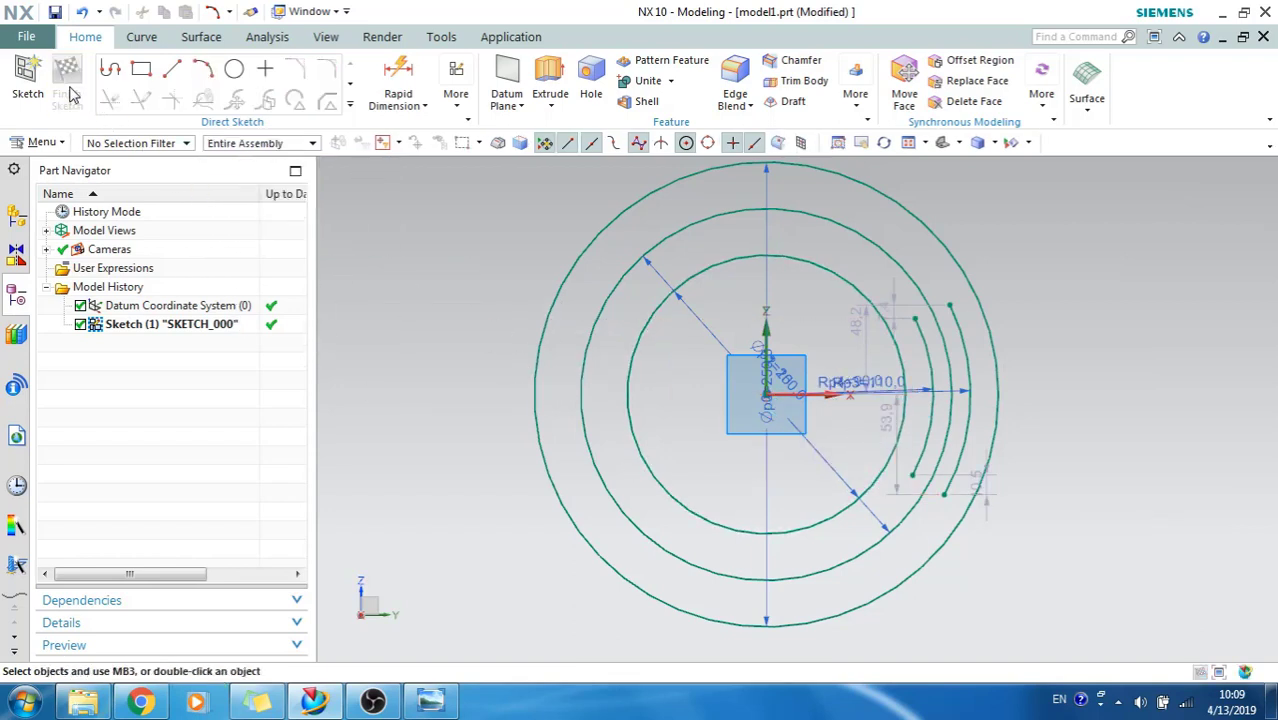
pyautogui.click(26, 36)
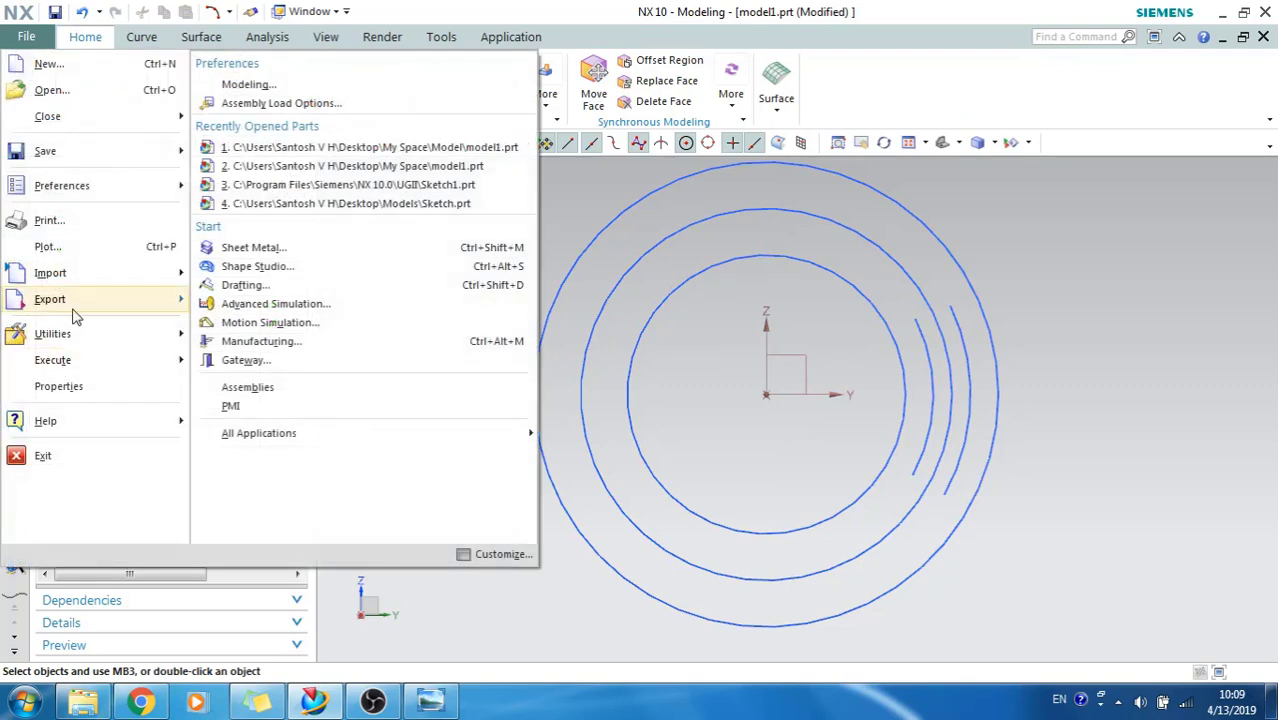
pyautogui.moveTo(62, 185)
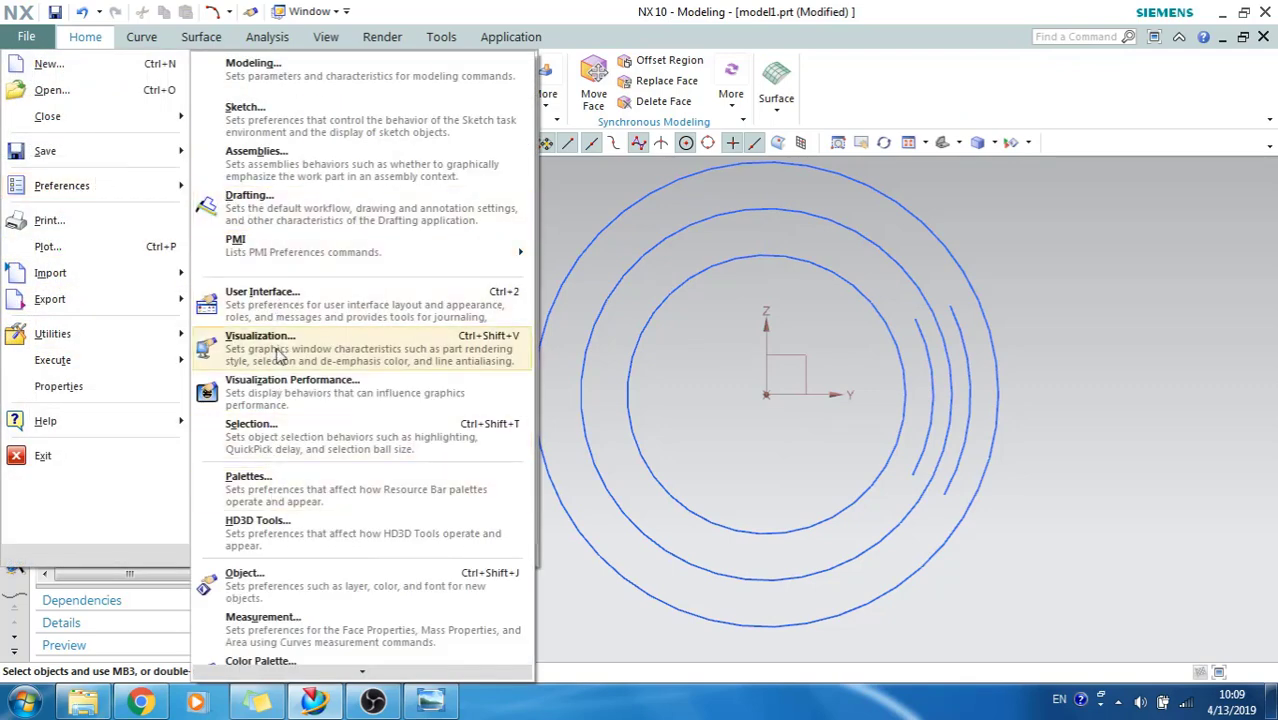
pyautogui.click(274, 205)
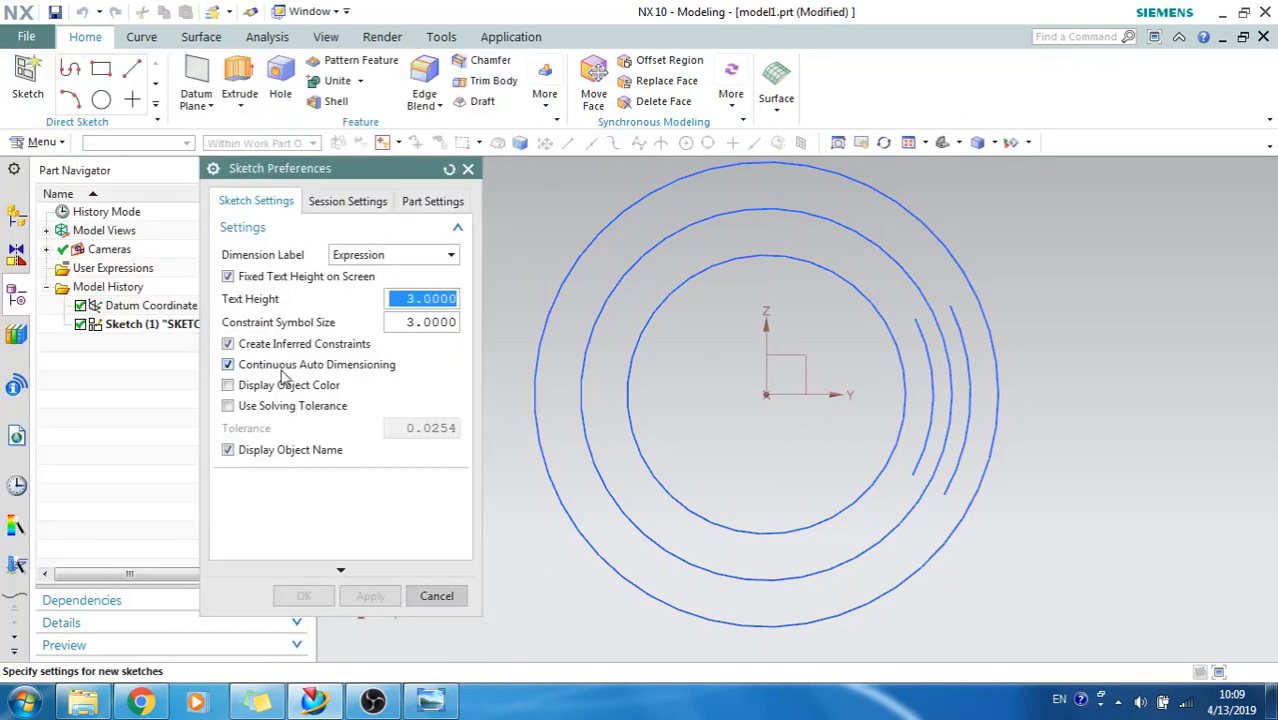
pyautogui.click(260, 365)
pyautogui.click(304, 596)
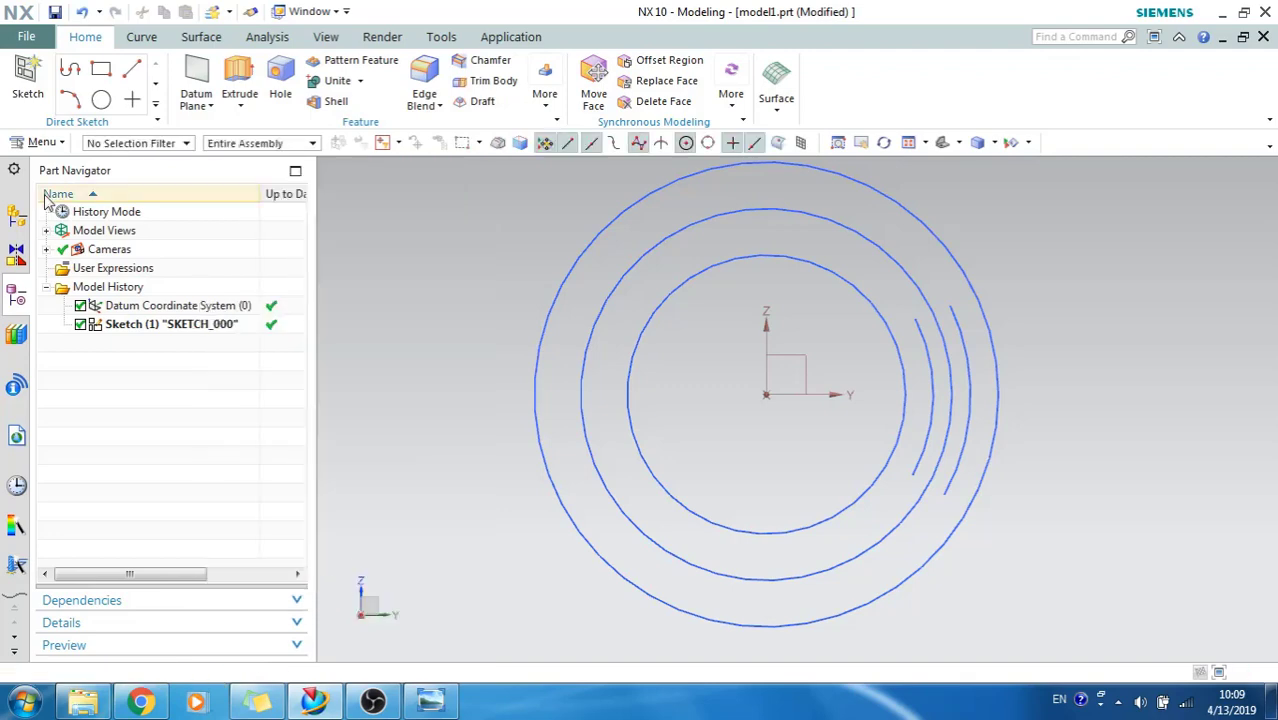
# Step: Reopen SKETCH_000 for editing and try to delete the automatic vertical dimension between the two arcs' lower endpoints
pyautogui.doubleClick(139, 325)
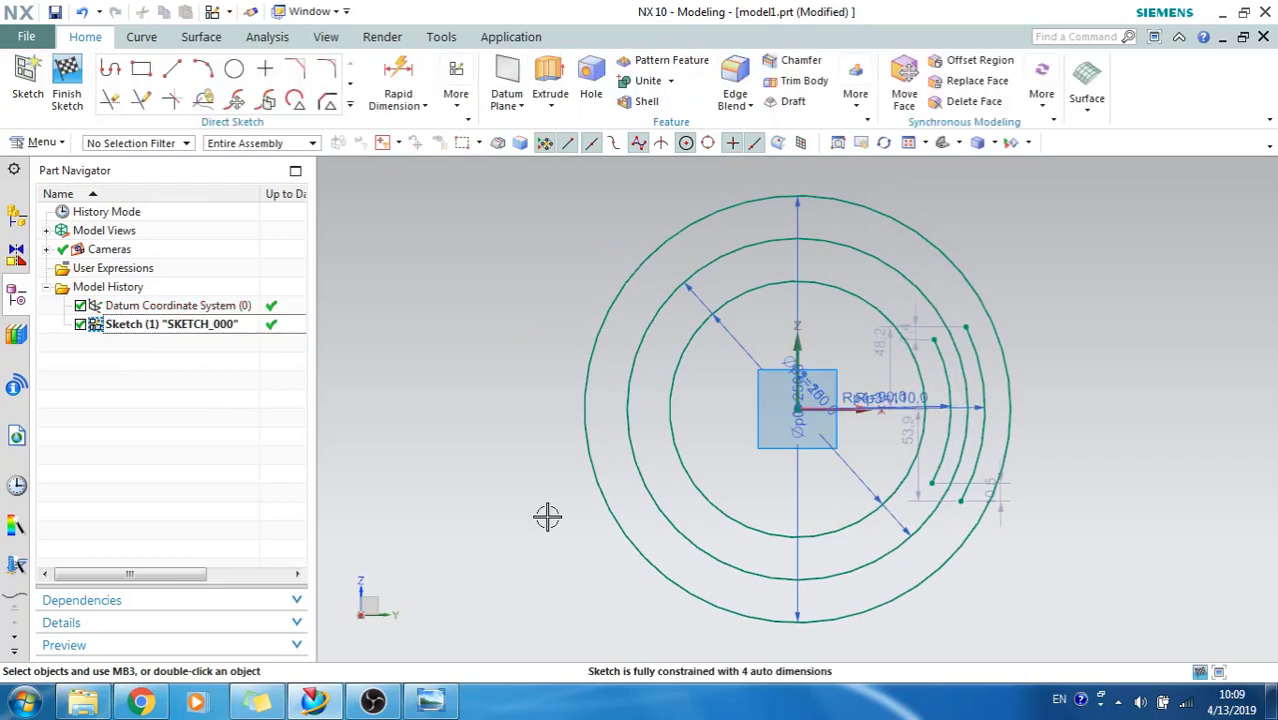
pyautogui.scroll(-2, 1021, 456)
pyautogui.press('Delete')
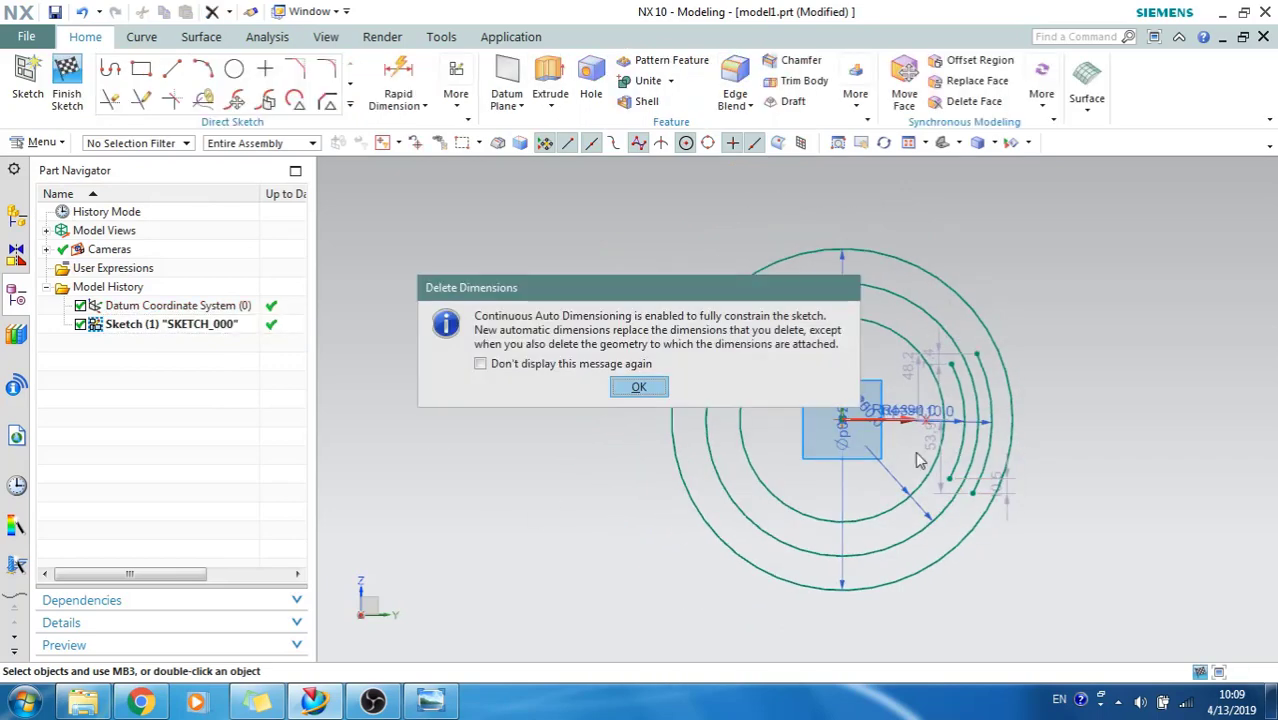
pyautogui.click(637, 387)
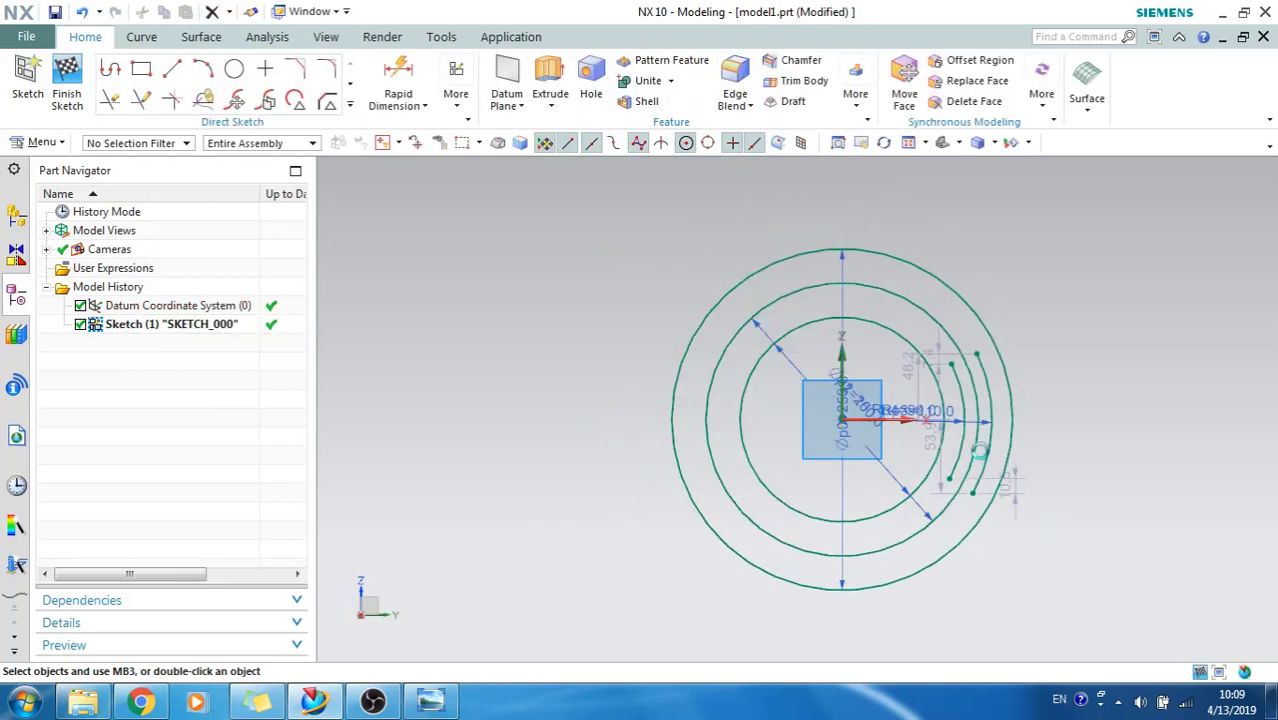
# Step: Compare the slot arcs in the sketch with the reference drawing catia.png in Windows Photo Viewer
pyautogui.scroll(-3, 1040, 466)
pyautogui.scroll(3, 1040, 470)
pyautogui.scroll(6, 1040, 472)
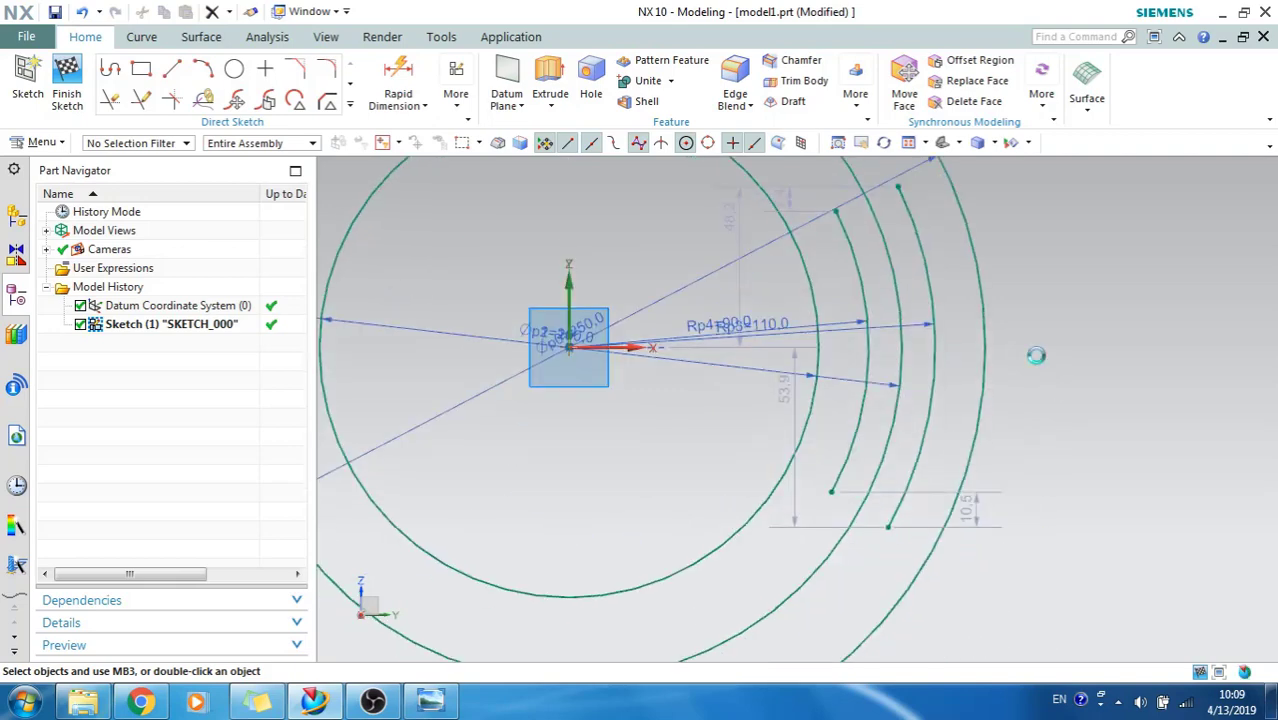
pyautogui.scroll(-3, 950, 502)
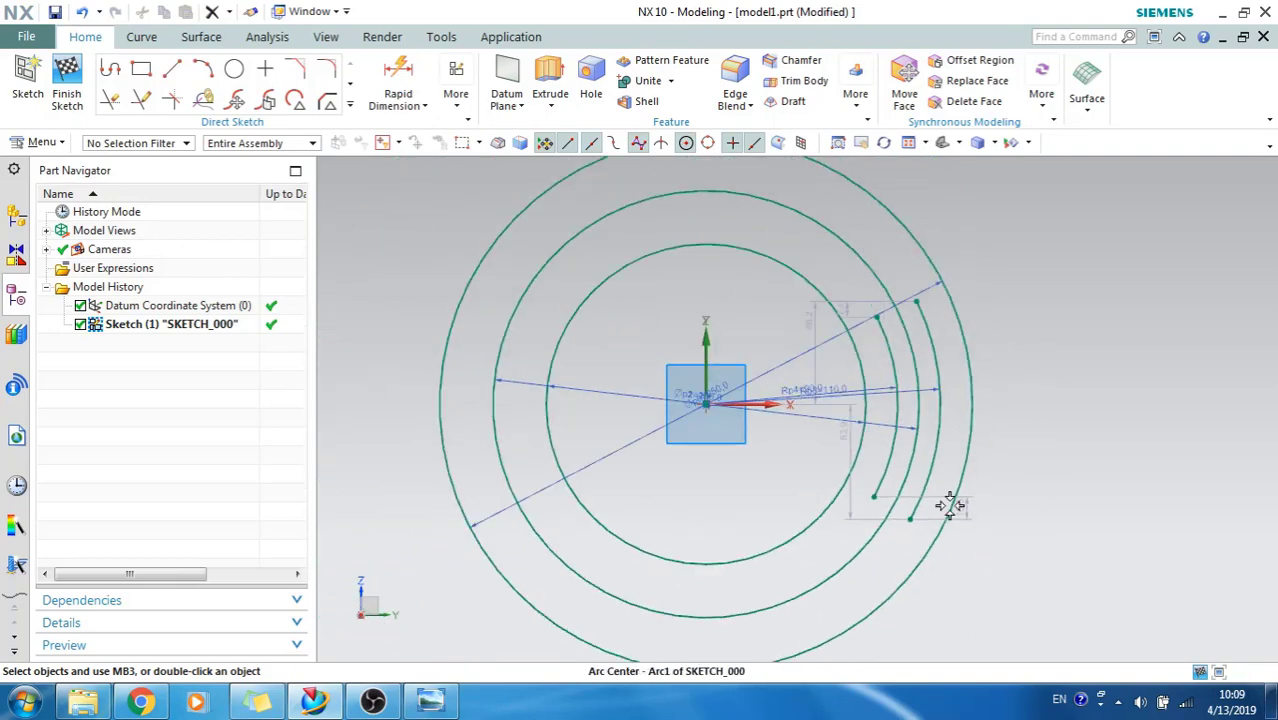
pyautogui.hotkey('alt', 'Tab')
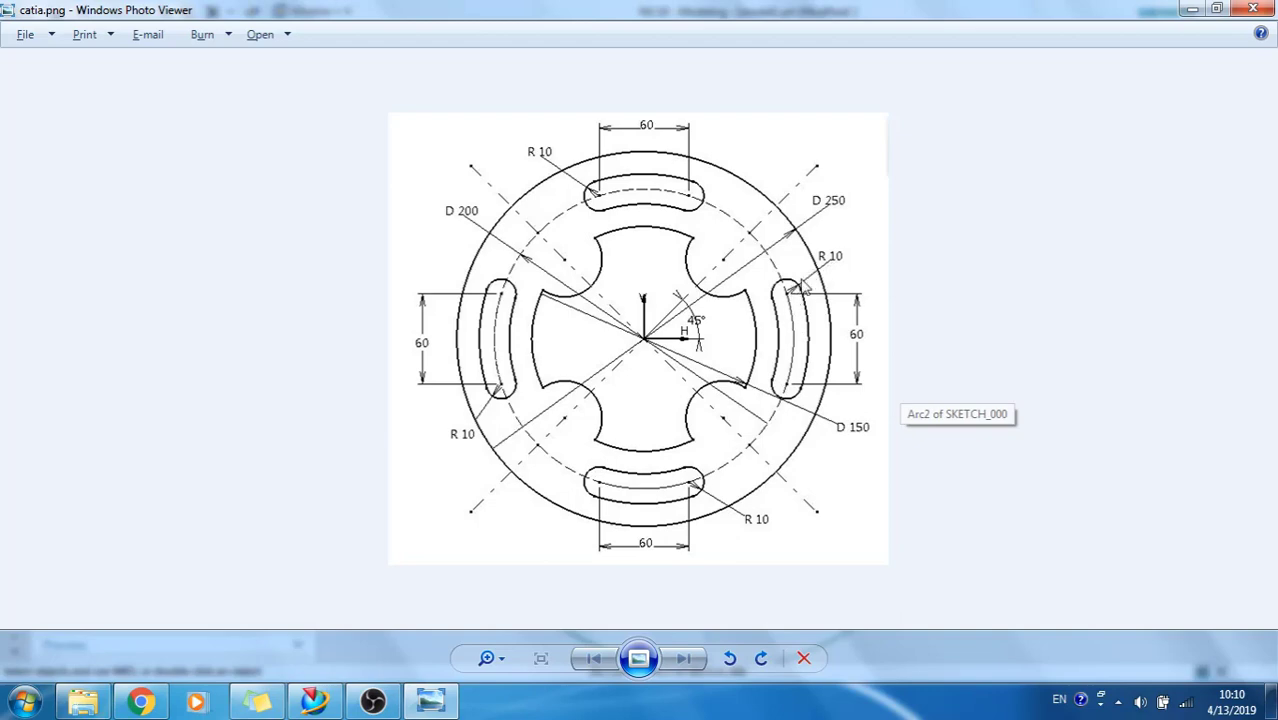
pyautogui.hotkey('alt', 'Tab')
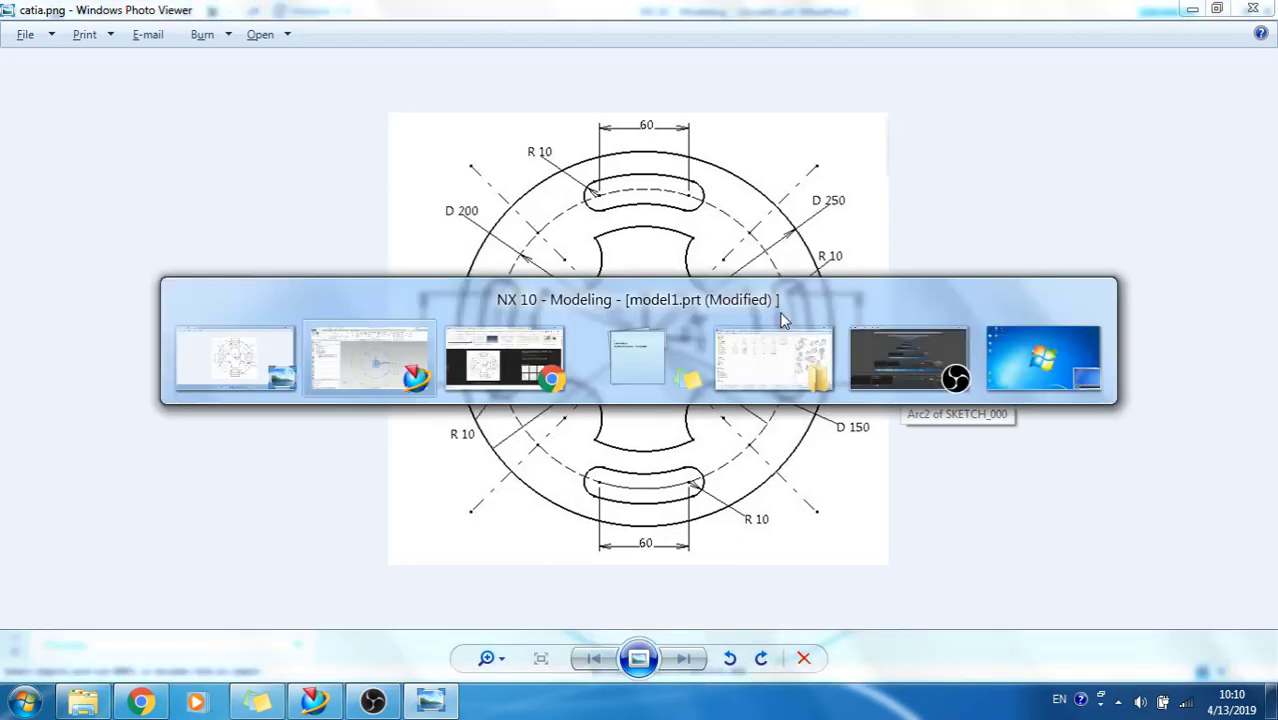
# Step: Close the slot's upper end with a radius 10 arc centred on the middle circle, starting at the inner slot arc's upper endpoint
pyautogui.click(206, 69)
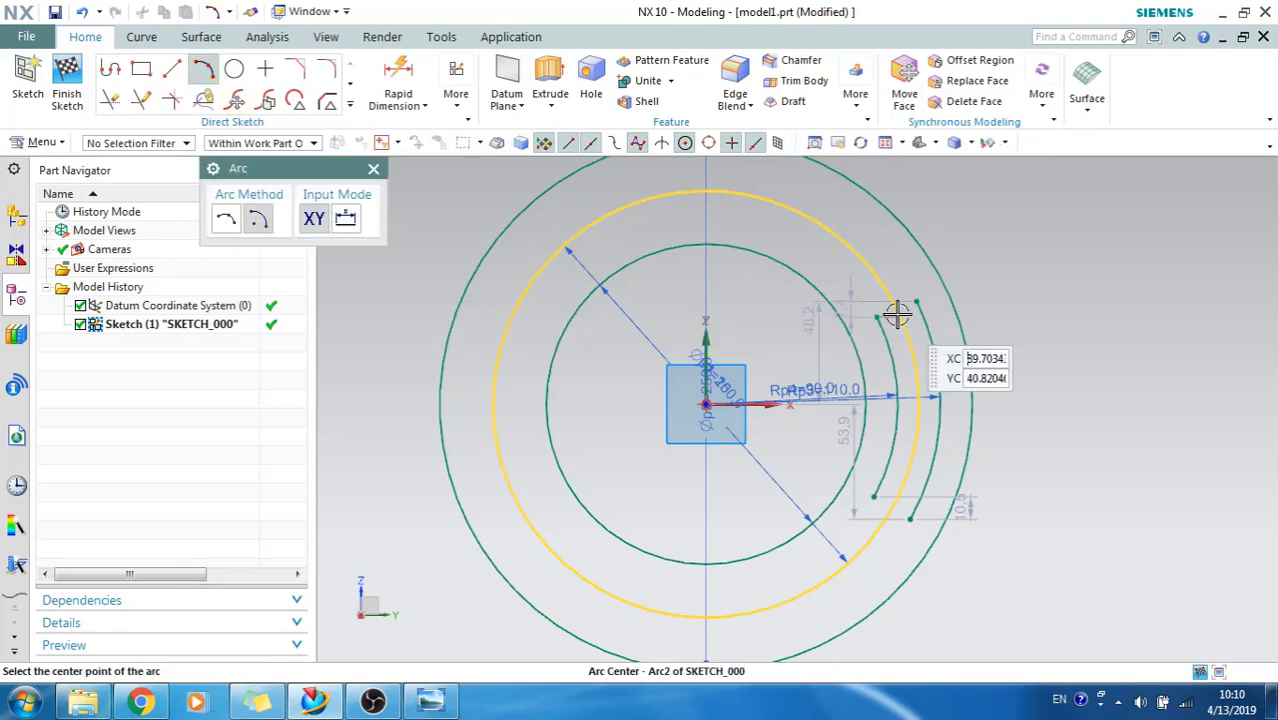
pyautogui.scroll(-2, 880, 316)
pyautogui.scroll(3, 880, 316)
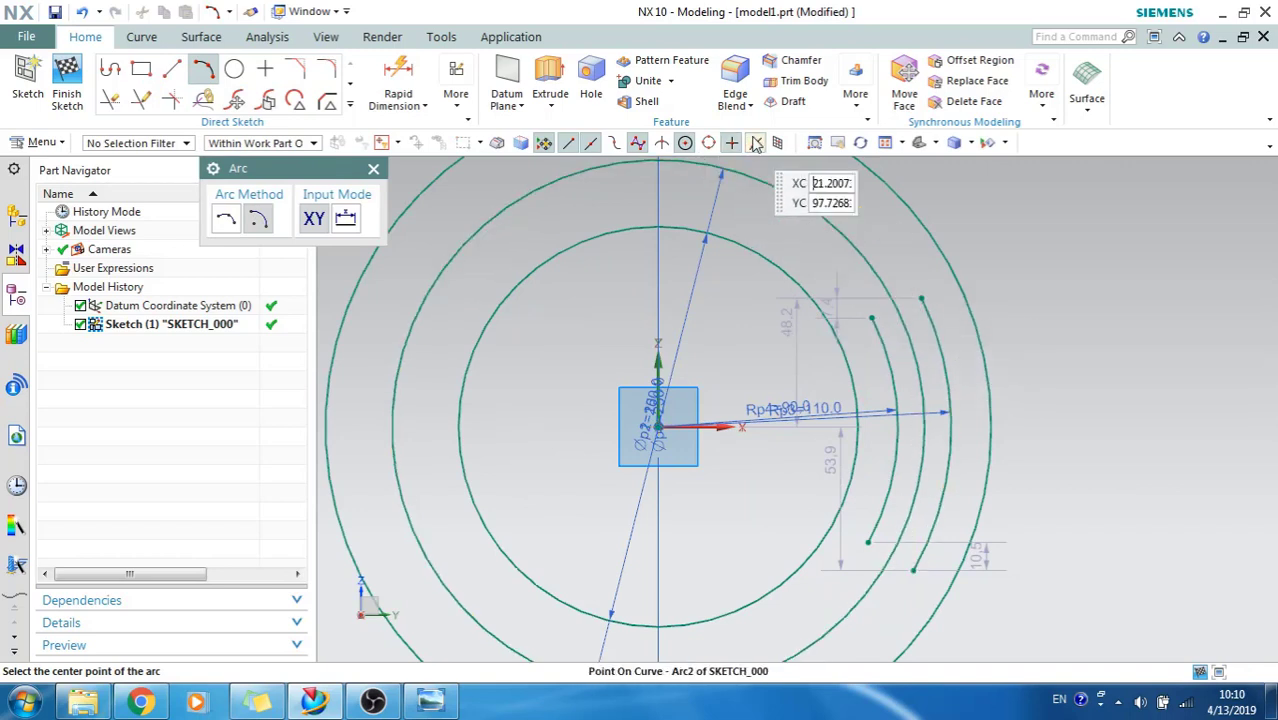
pyautogui.click(893, 294)
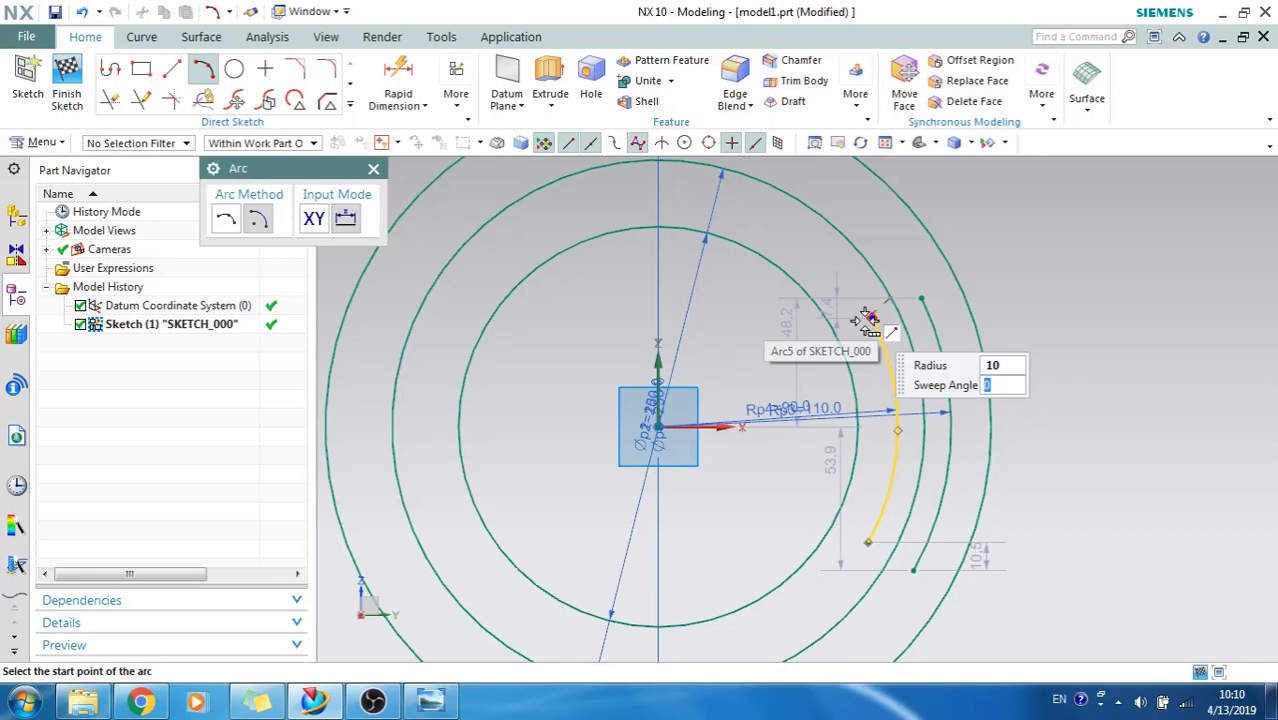
pyautogui.click(868, 318)
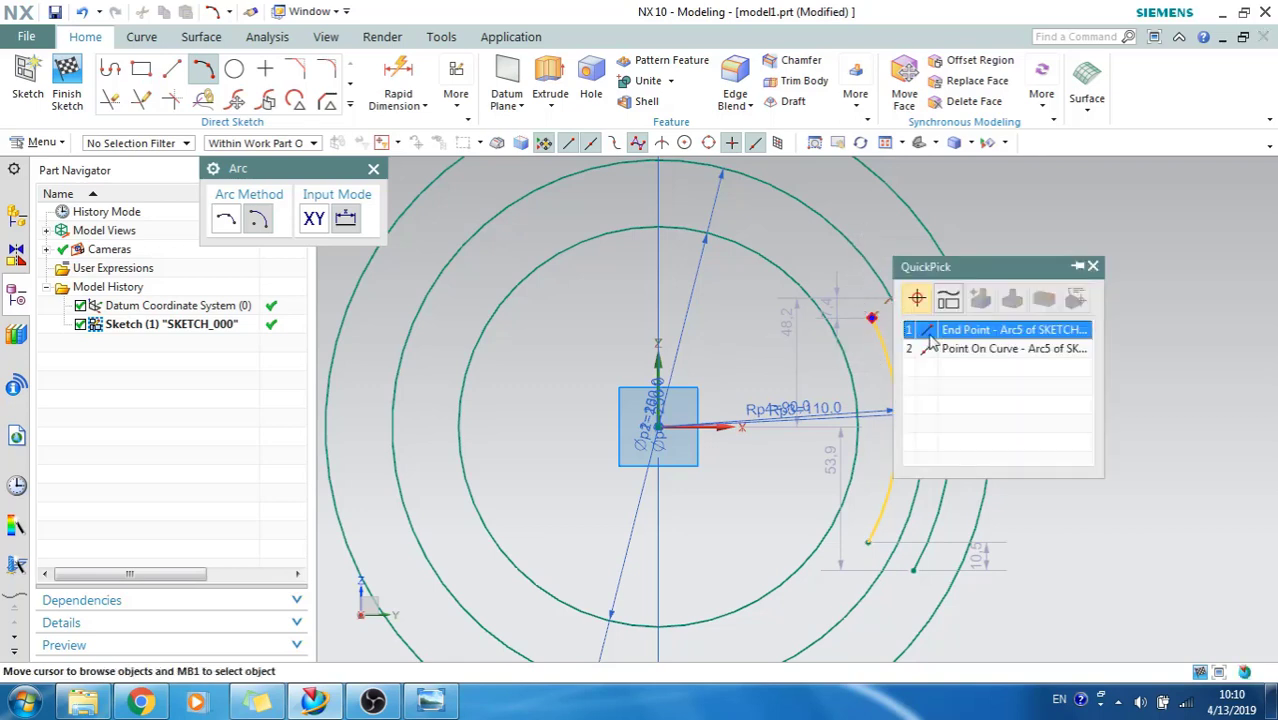
pyautogui.click(870, 316)
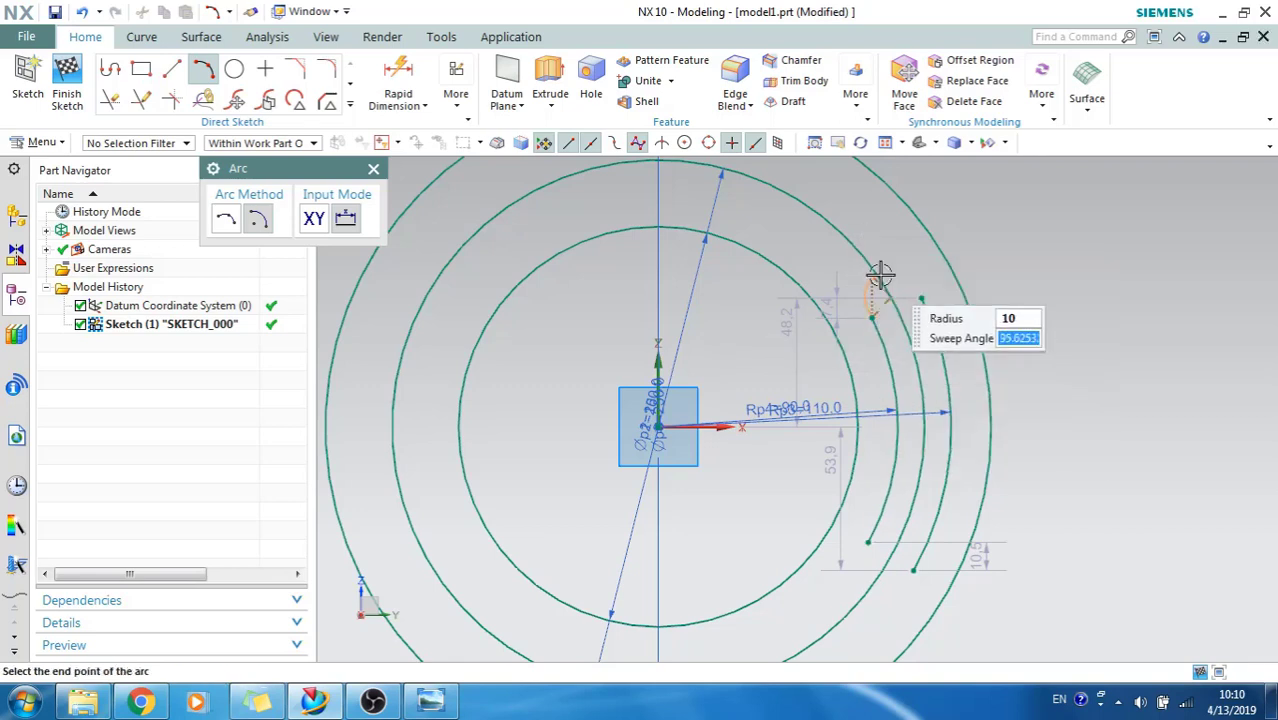
pyautogui.click(1008, 282)
pyautogui.press('Escape')
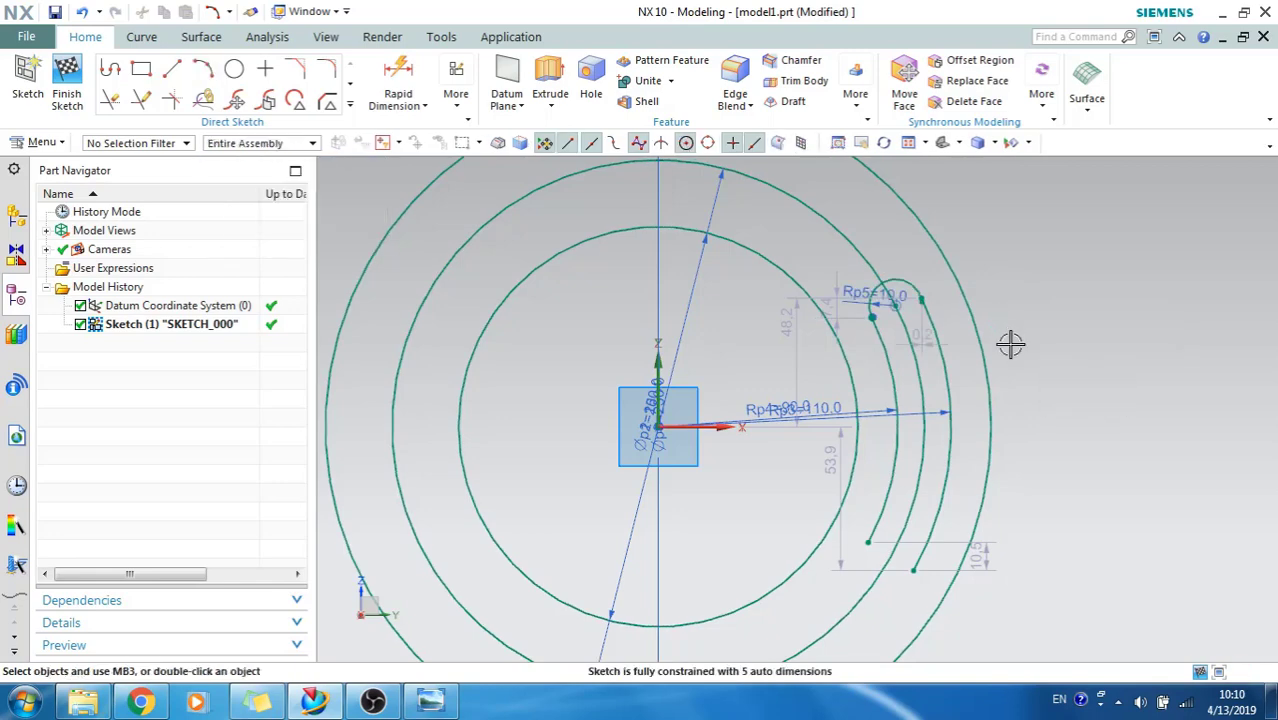
# Step: Close the slot's lower end with a radius 10 arc centred on the middle circle, starting at the inner slot arc's lower endpoint
pyautogui.click(203, 68)
pyautogui.scroll(2, 800, 263)
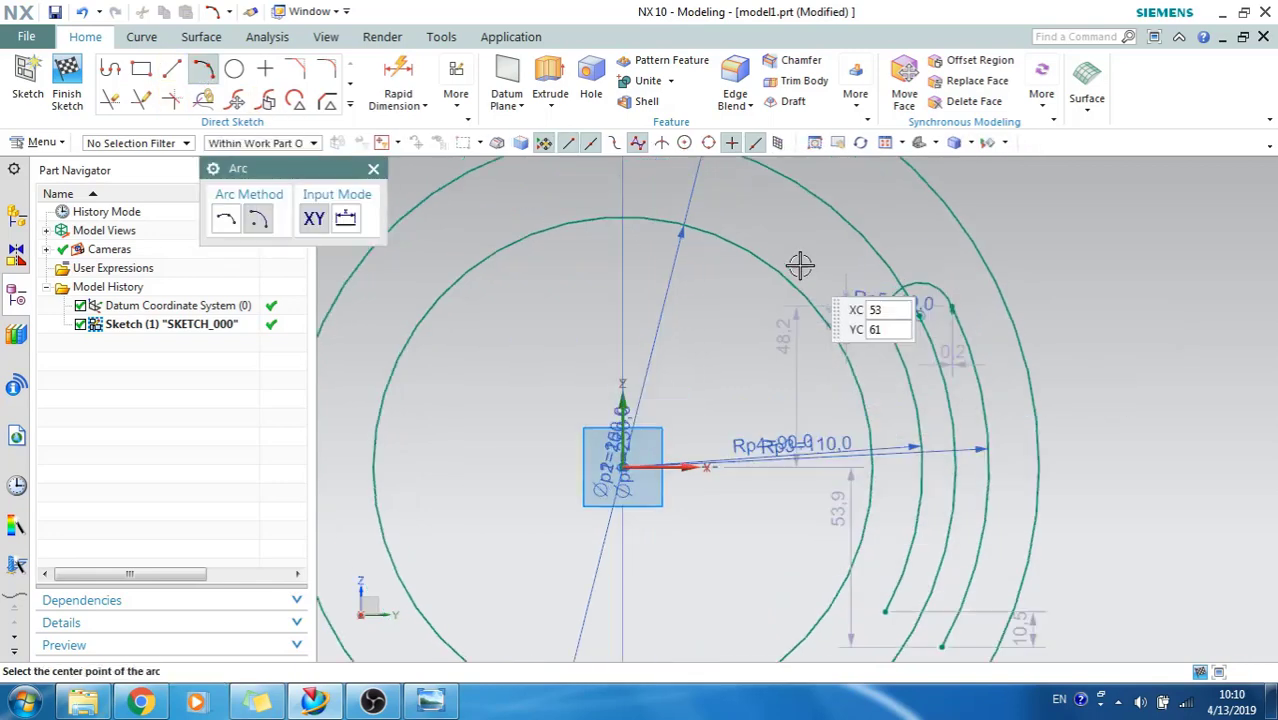
pyautogui.scroll(-4, 800, 263)
pyautogui.scroll(-3, 847, 508)
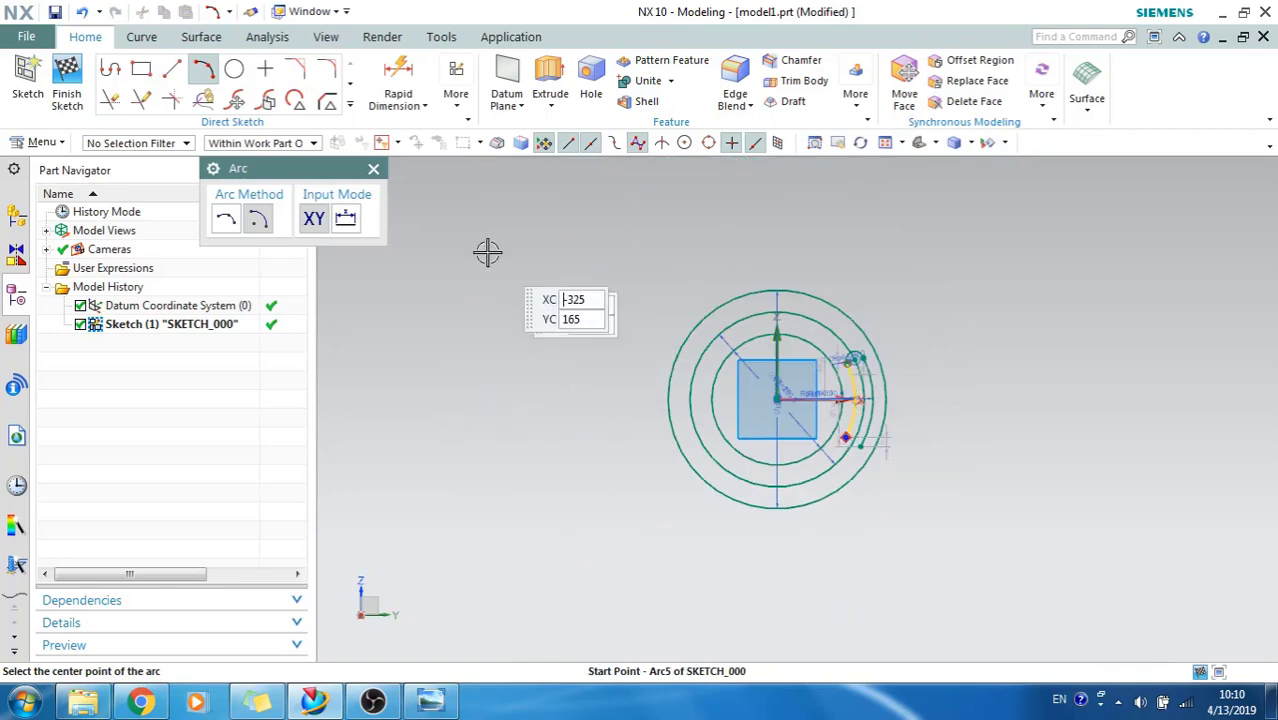
pyautogui.scroll(6, 818, 455)
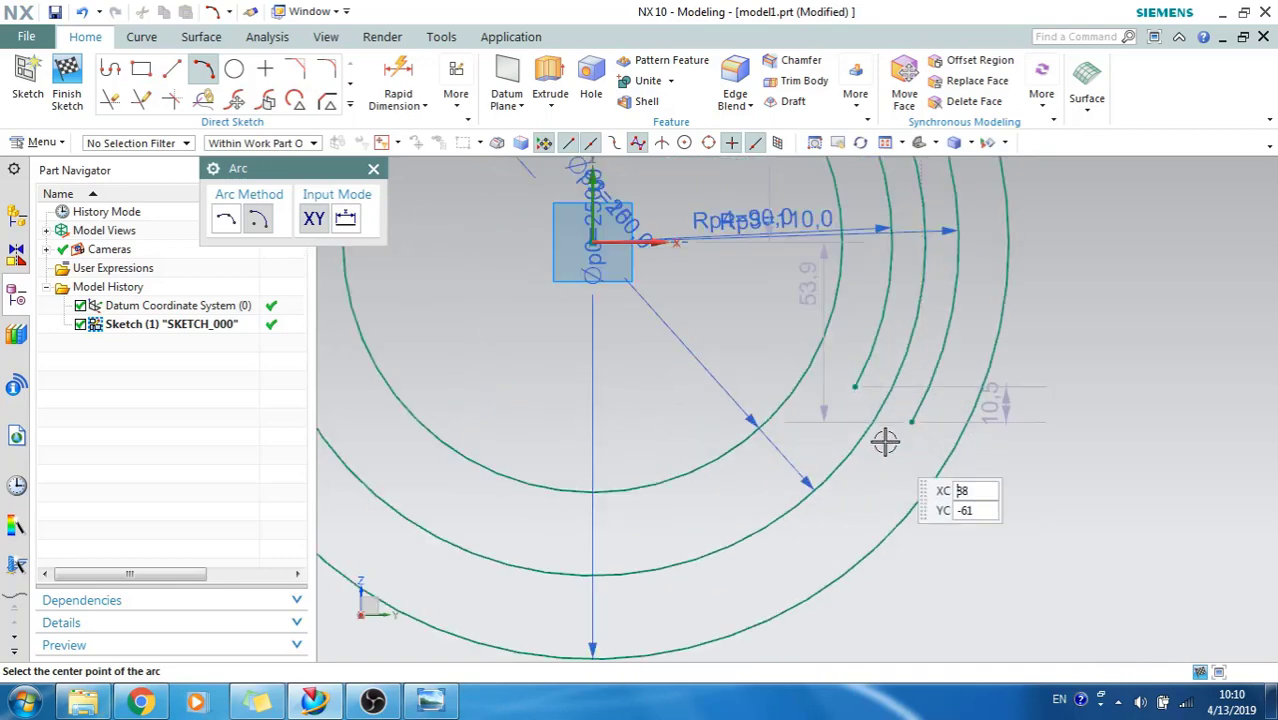
pyautogui.click(874, 410)
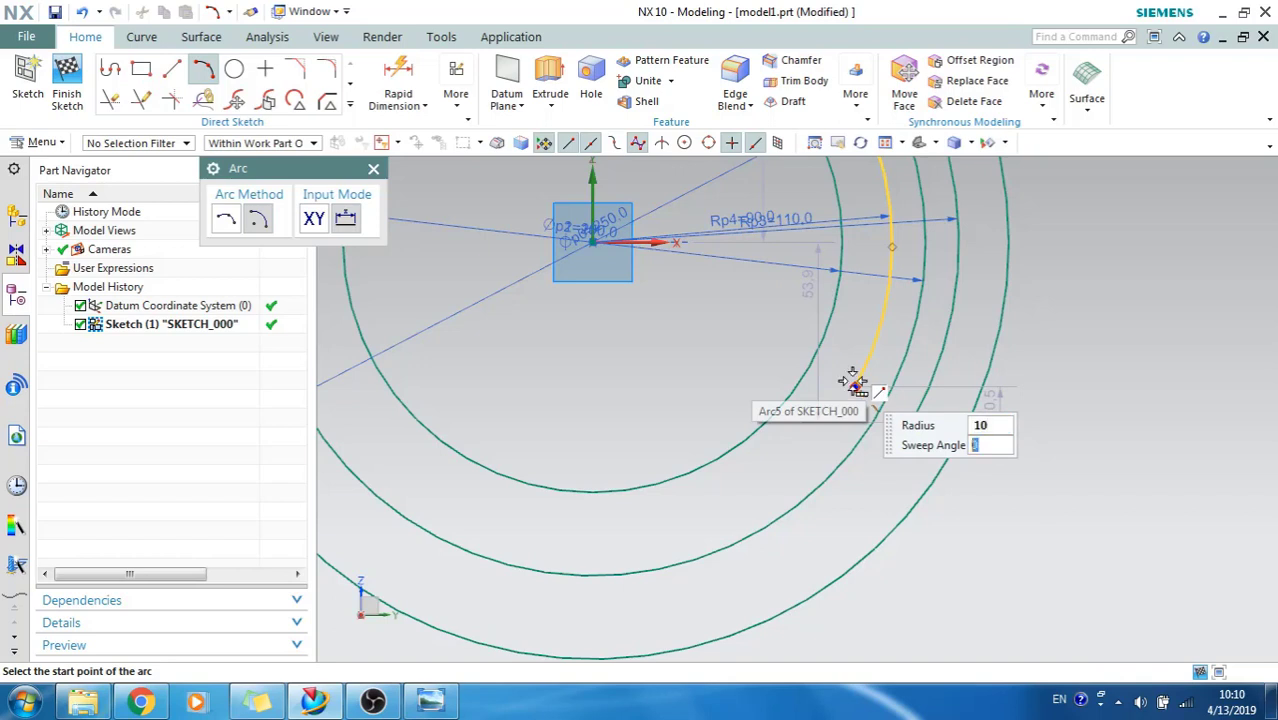
pyautogui.click(855, 384)
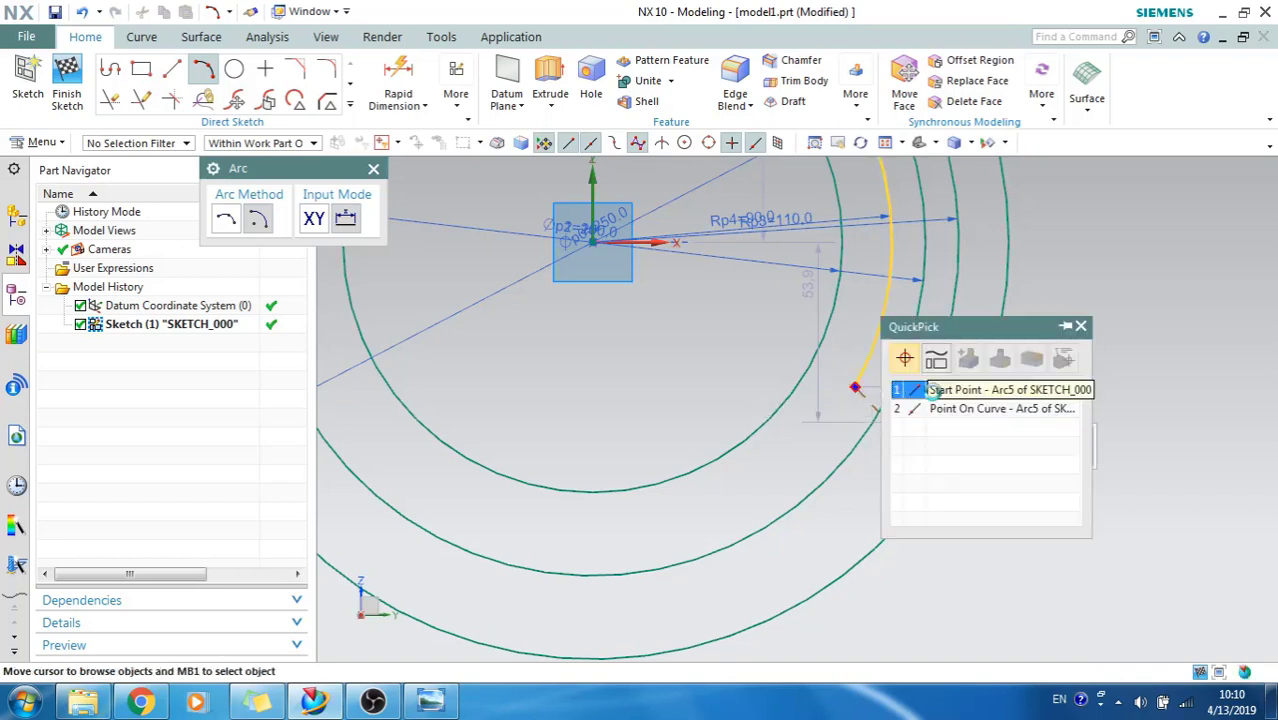
pyautogui.click(930, 460)
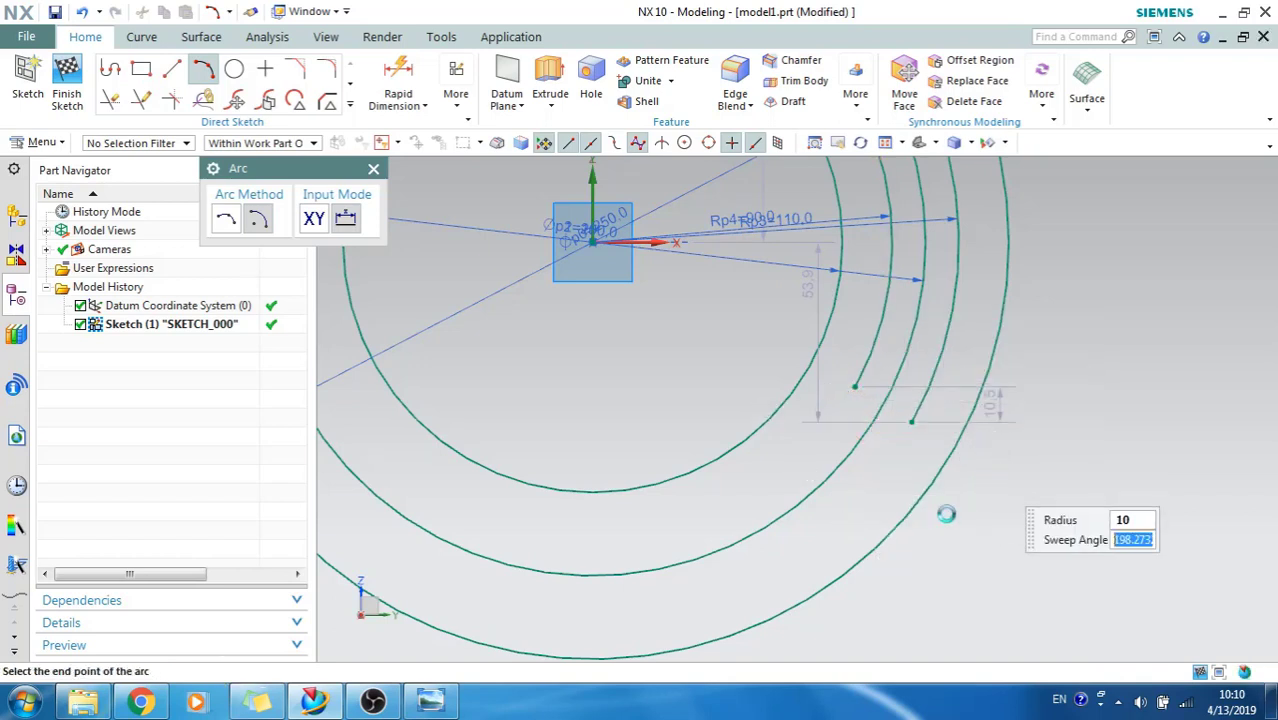
pyautogui.click(925, 555)
pyautogui.press('Escape')
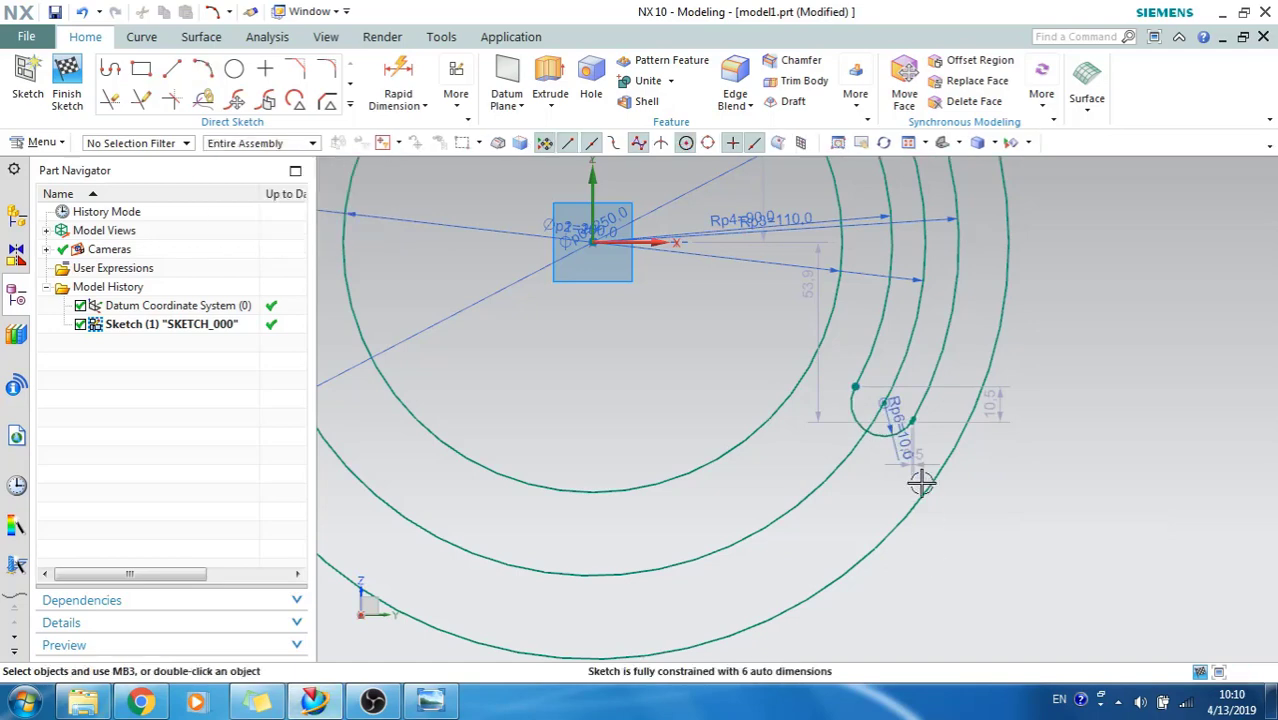
# Step: Apply tangent constraints between the slot's lower end arc and both the outer and inner slot arcs
pyautogui.scroll(-3, 921, 522)
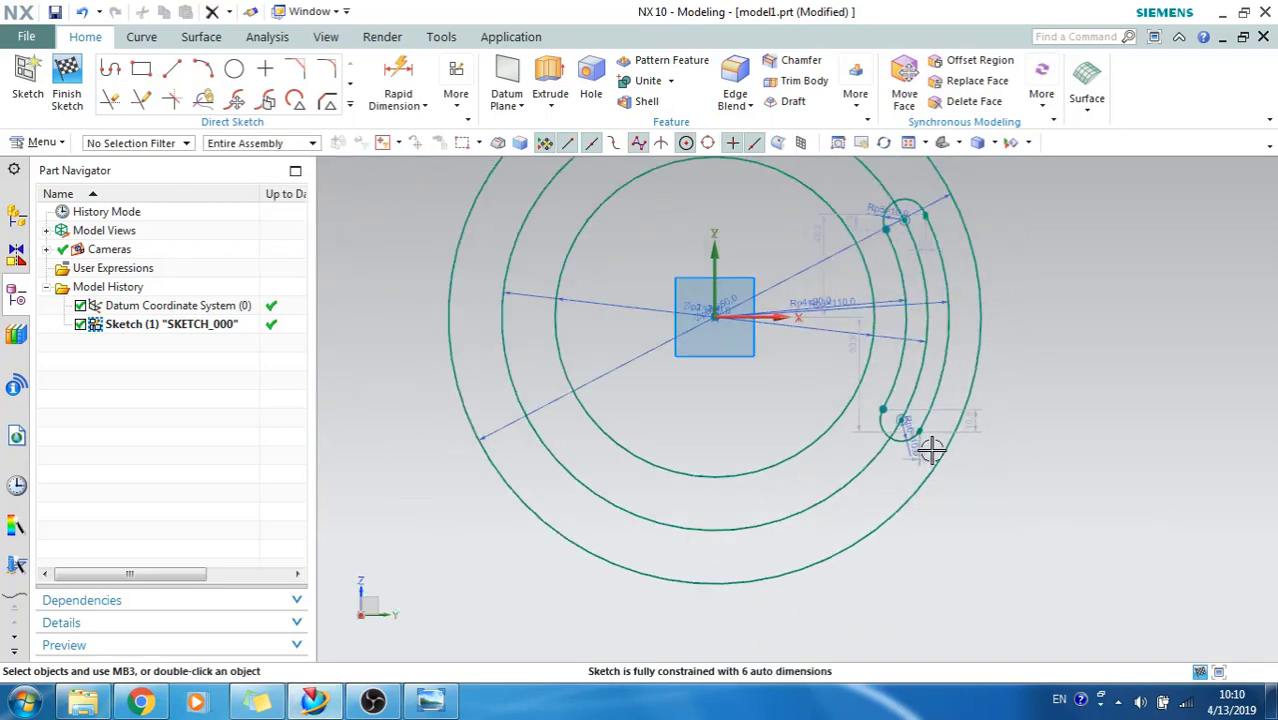
pyautogui.scroll(5, 921, 448)
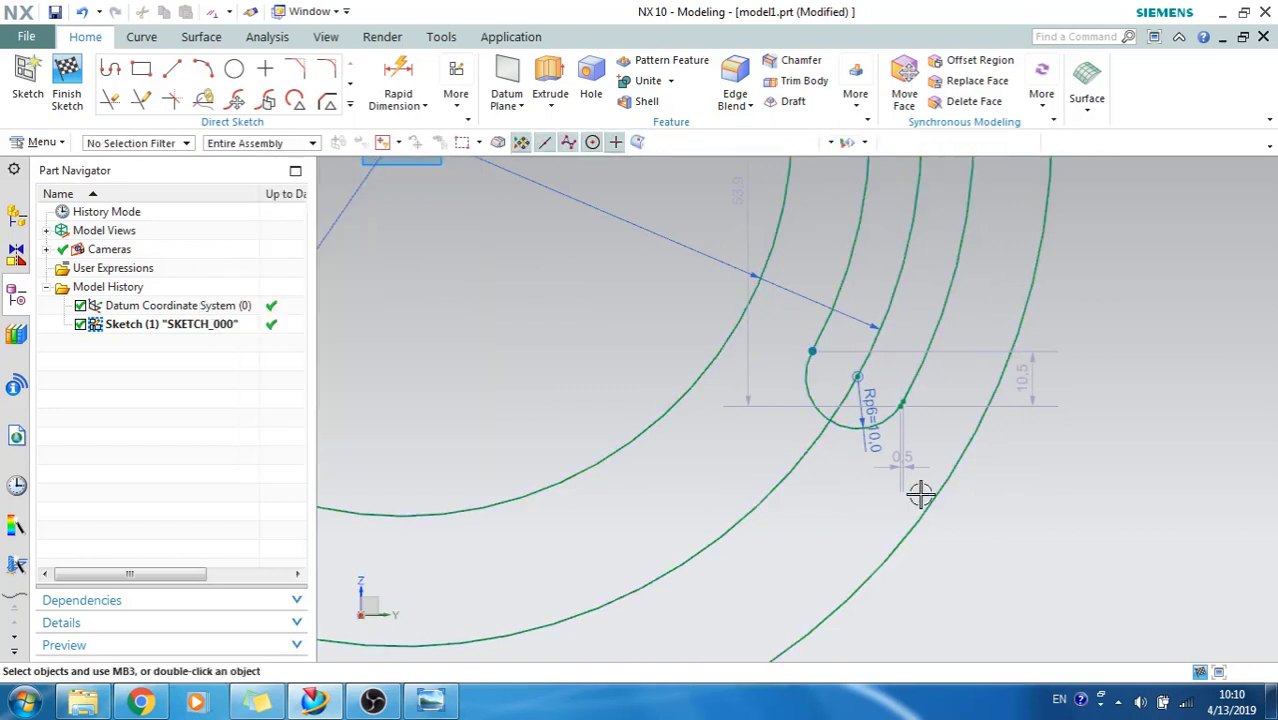
pyautogui.press('c')
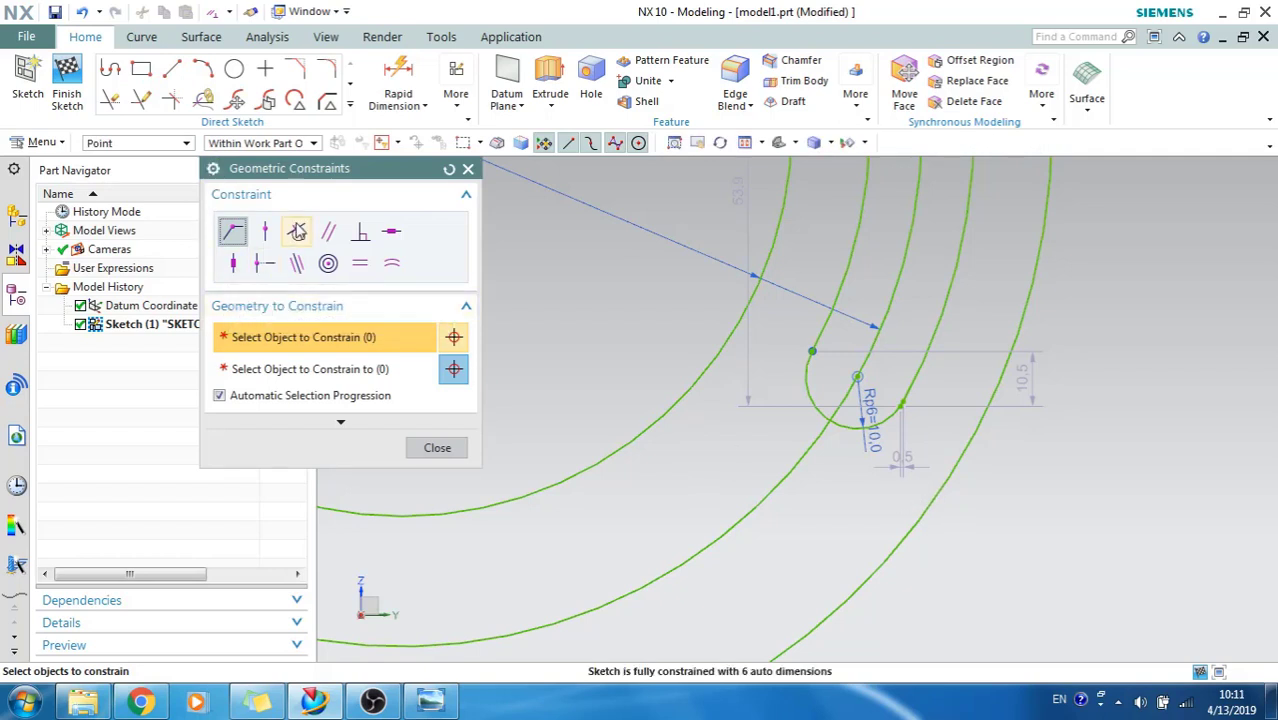
pyautogui.click(298, 234)
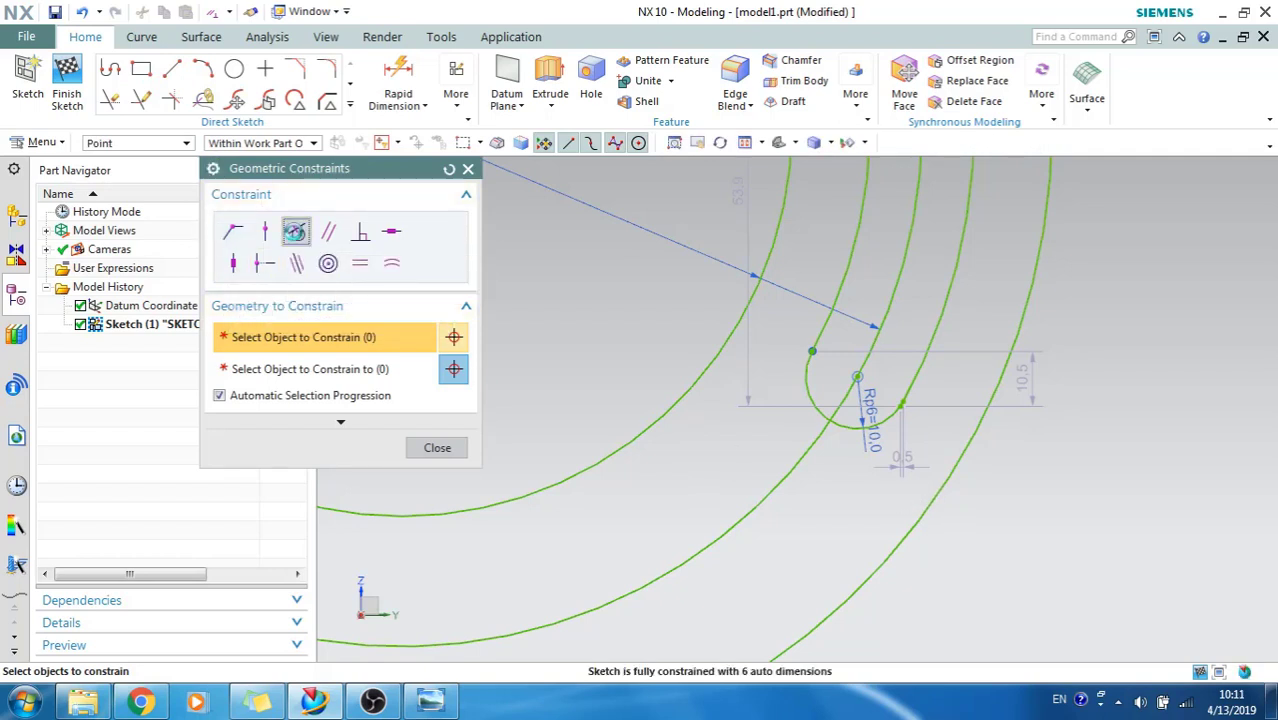
pyautogui.click(893, 413)
pyautogui.click(893, 408)
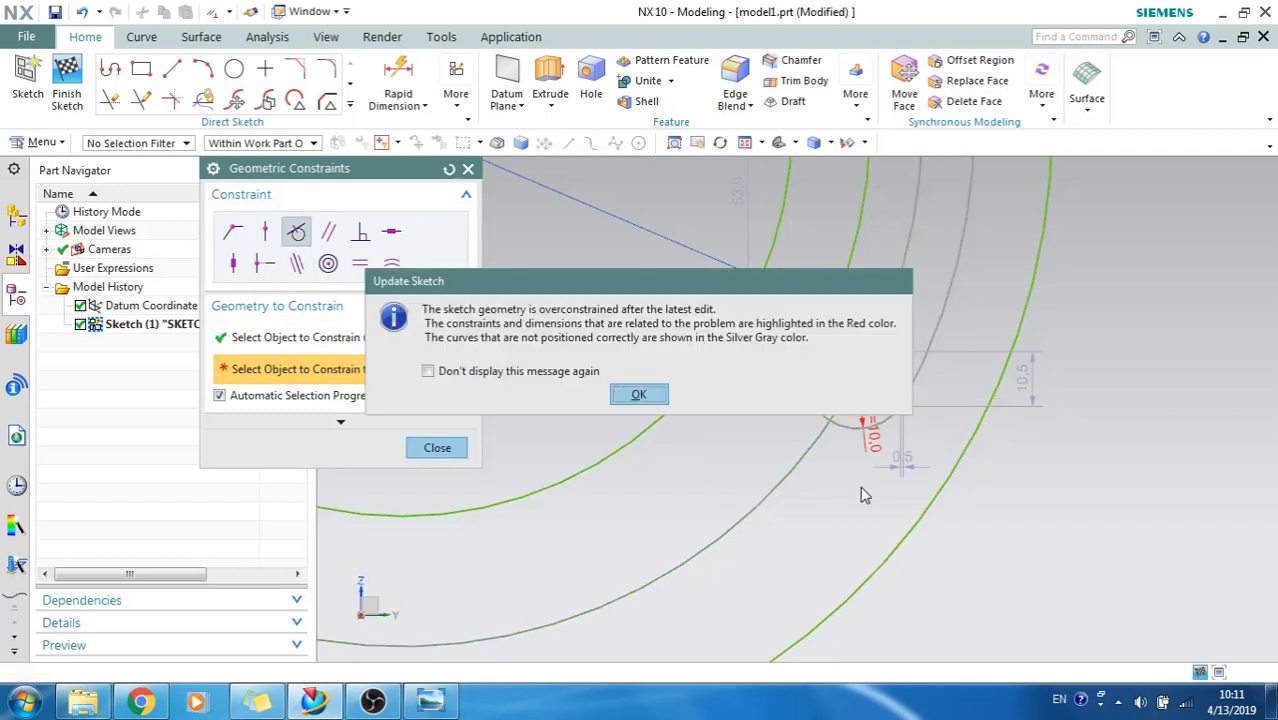
pyautogui.click(616, 396)
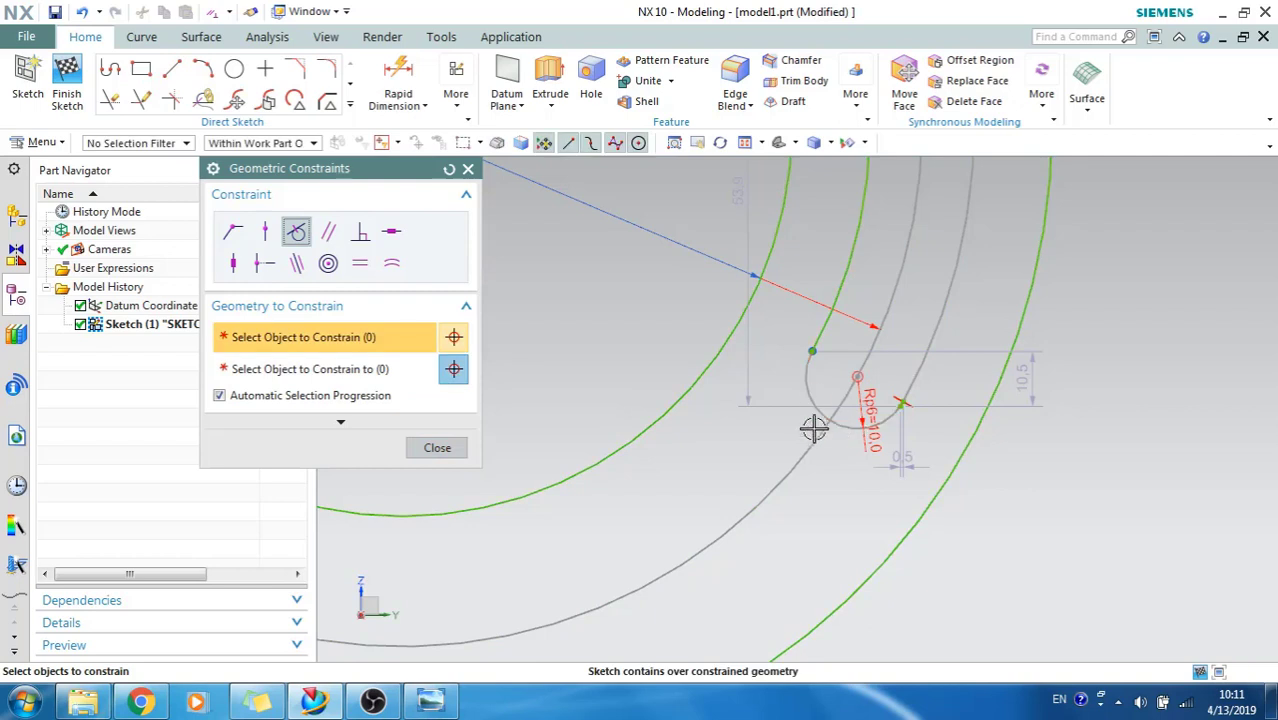
pyautogui.click(801, 378)
pyautogui.click(850, 410)
pyautogui.click(437, 448)
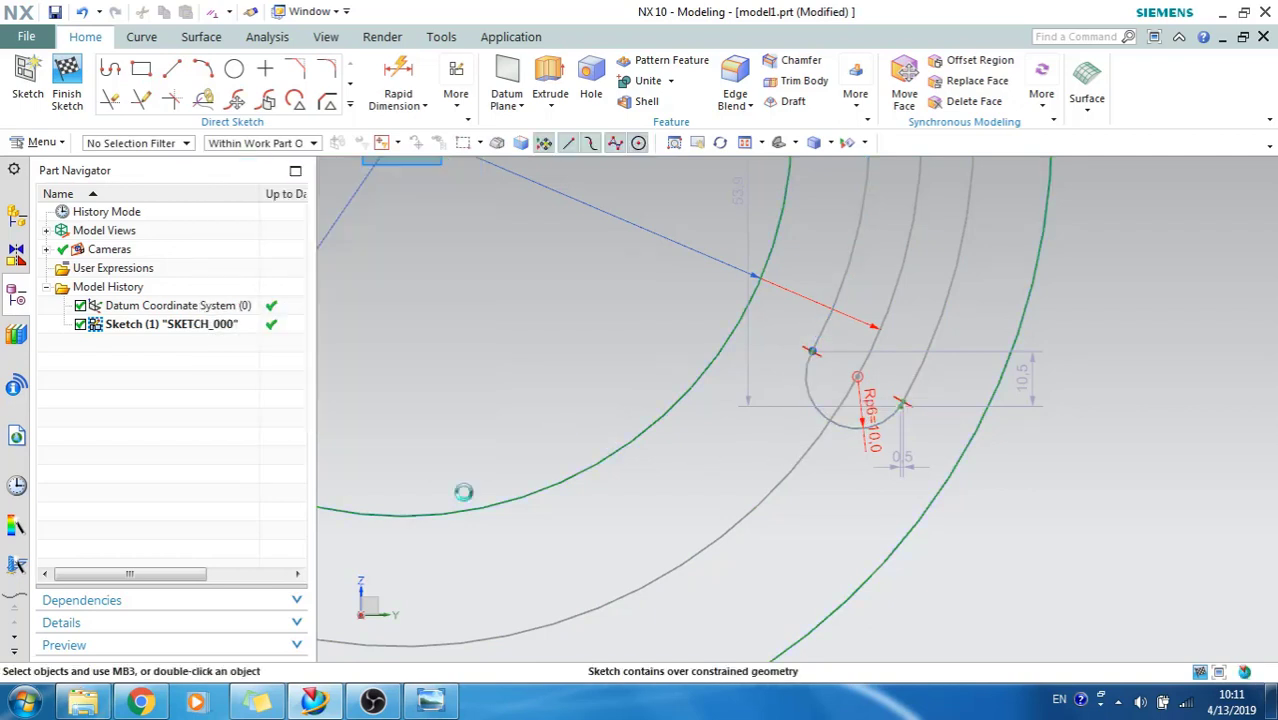
# Step: Delete the lower end arc's radius dimension and the middle circle's diameter dimension to resolve the over-constrained sketch
pyautogui.rightClick(871, 410)
pyautogui.press('Escape')
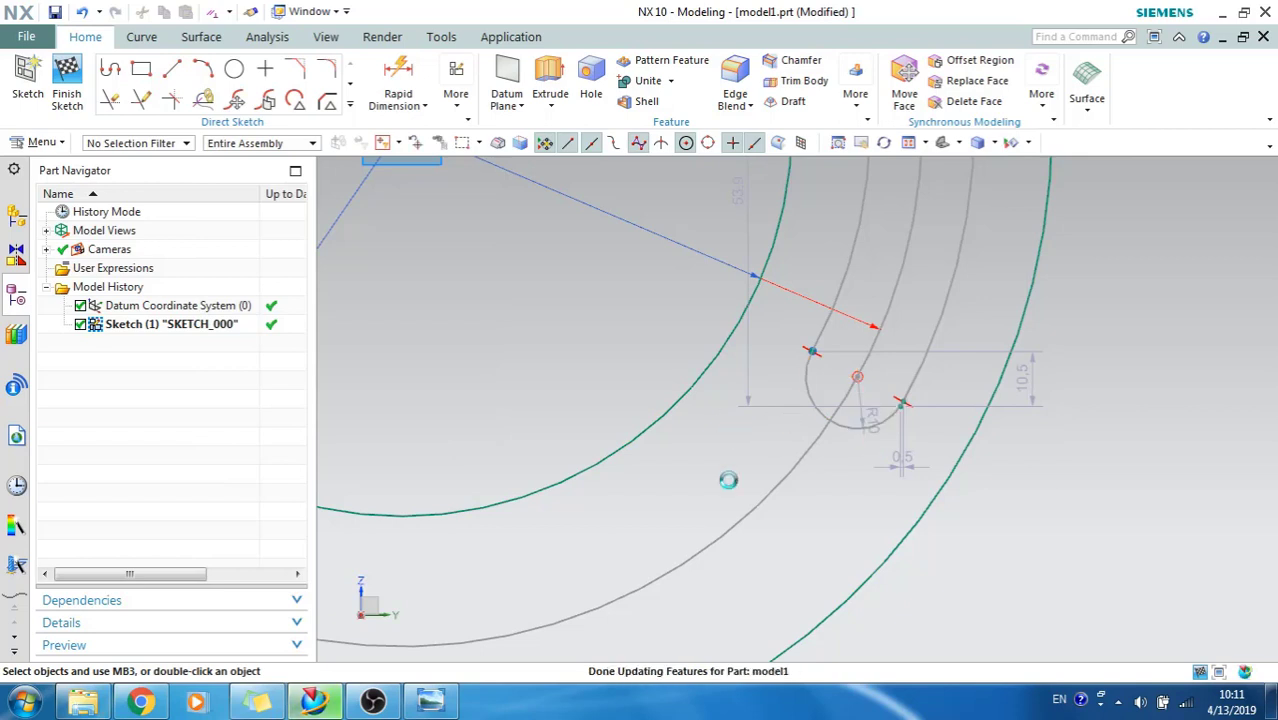
pyautogui.click(808, 296)
pyautogui.hotkey('ctrl', 'j')
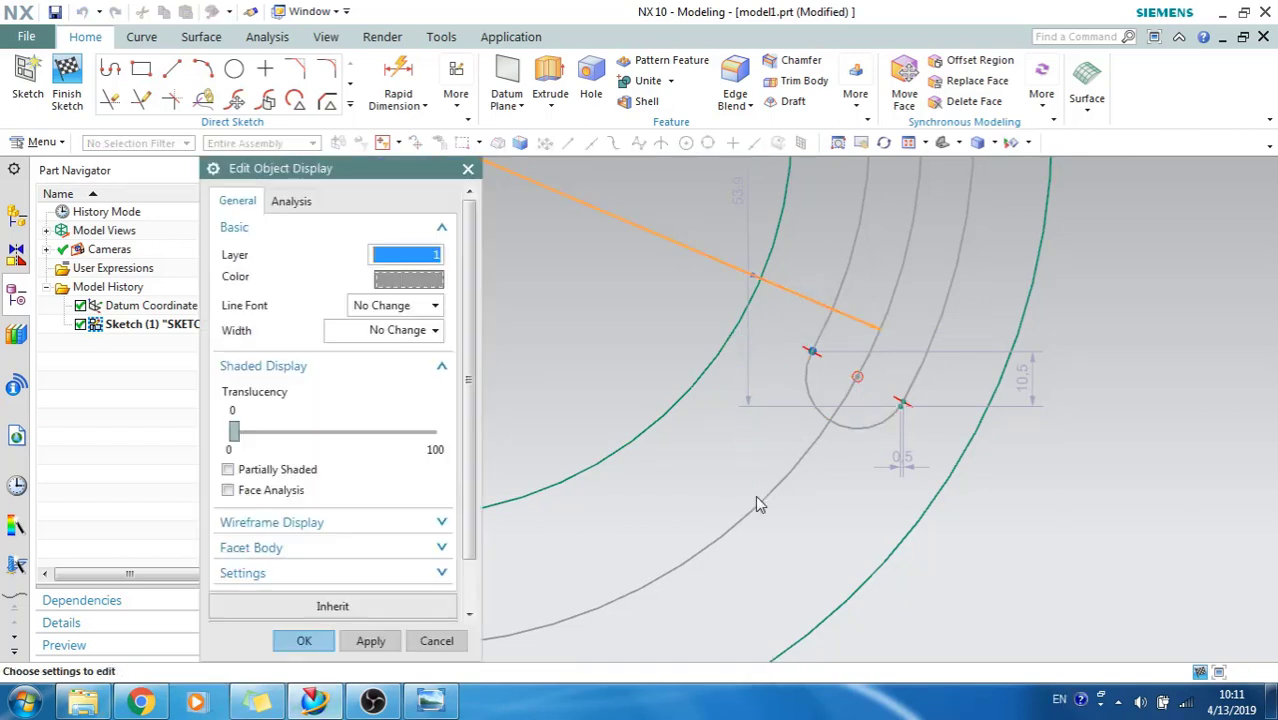
pyautogui.press('Return')
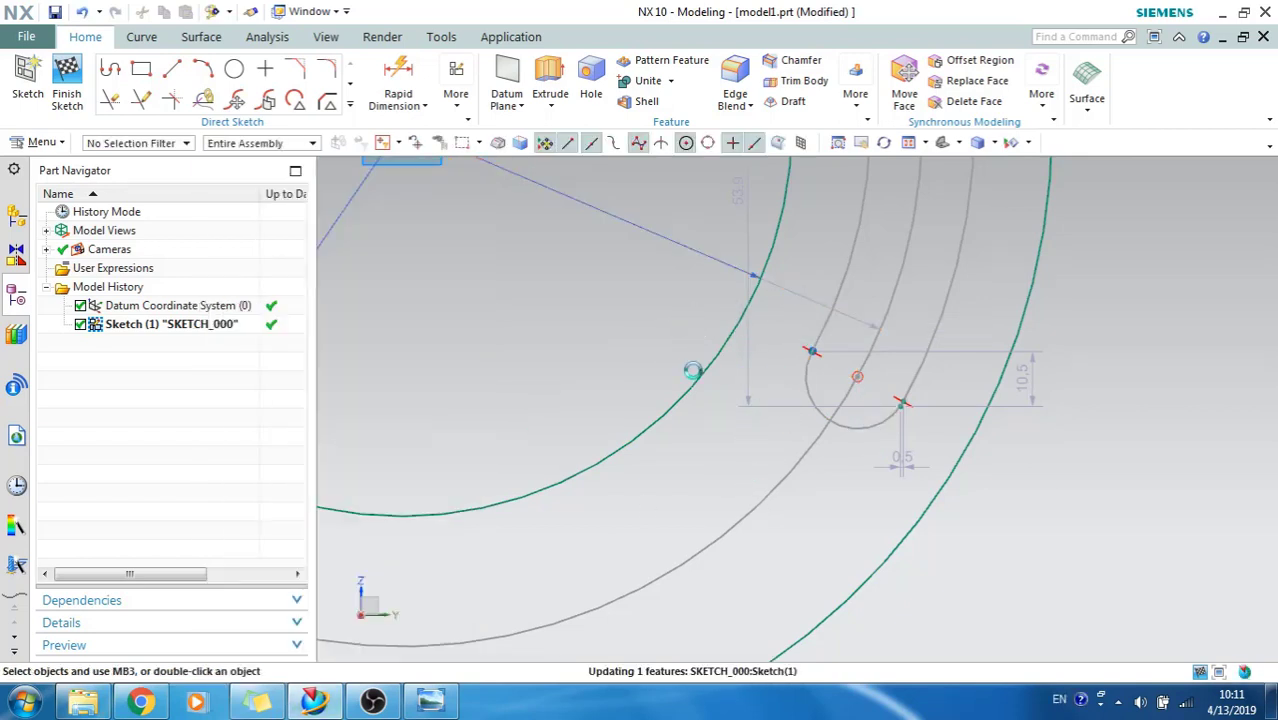
# Step: Make the slot's upper end arc tangent to the outer and inner slot arcs and delete its radius dimension
pyautogui.scroll(-4, 695, 500)
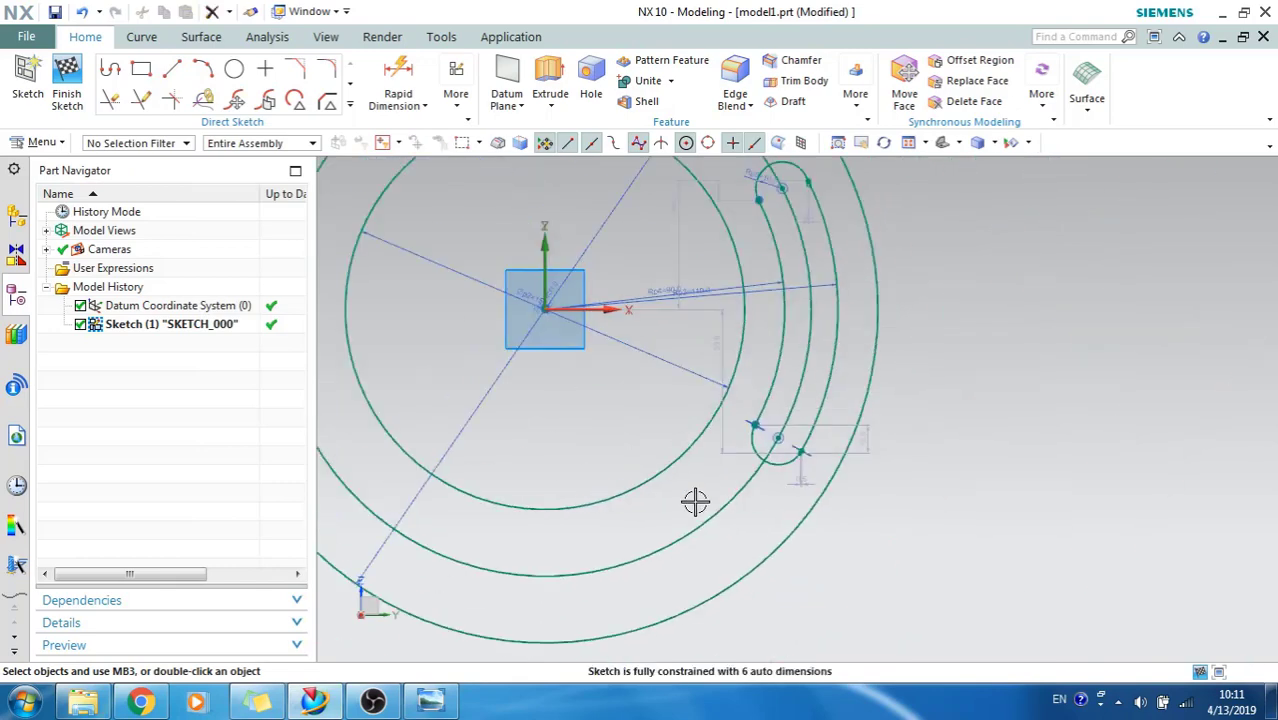
pyautogui.scroll(-2, 785, 195)
pyautogui.scroll(-2, 790, 280)
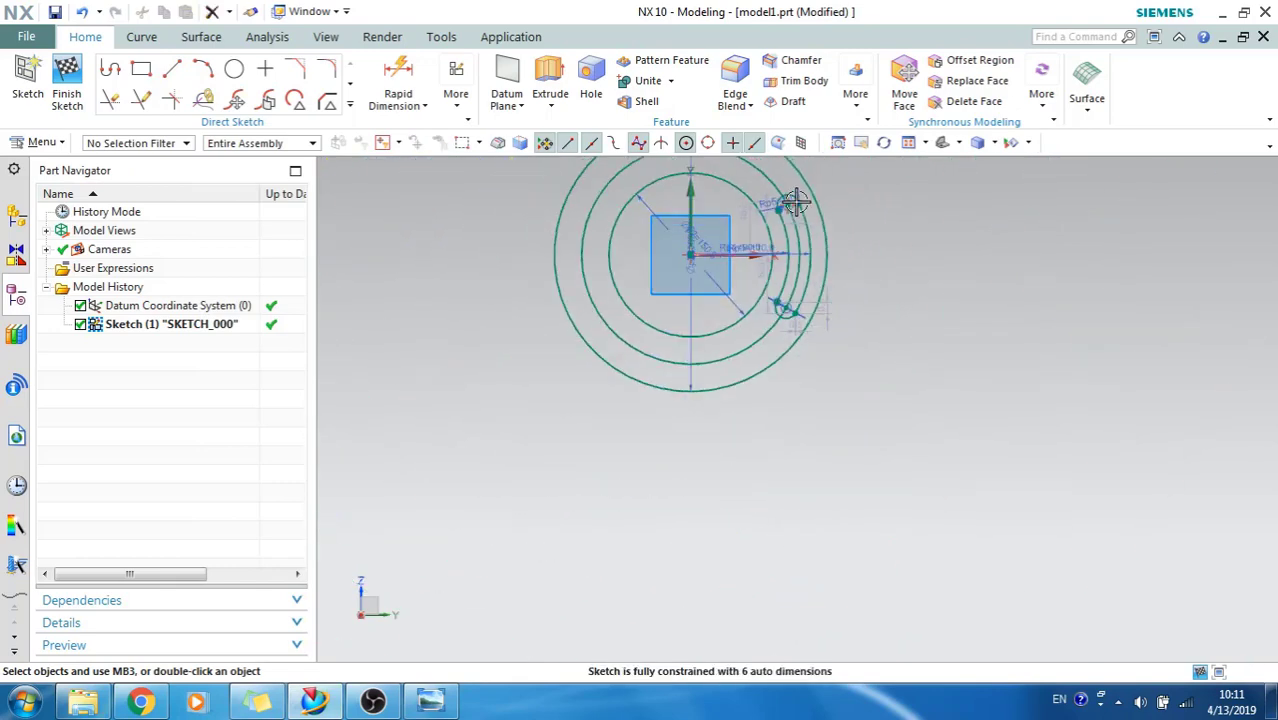
pyautogui.scroll(6, 796, 203)
pyautogui.scroll(2, 793, 200)
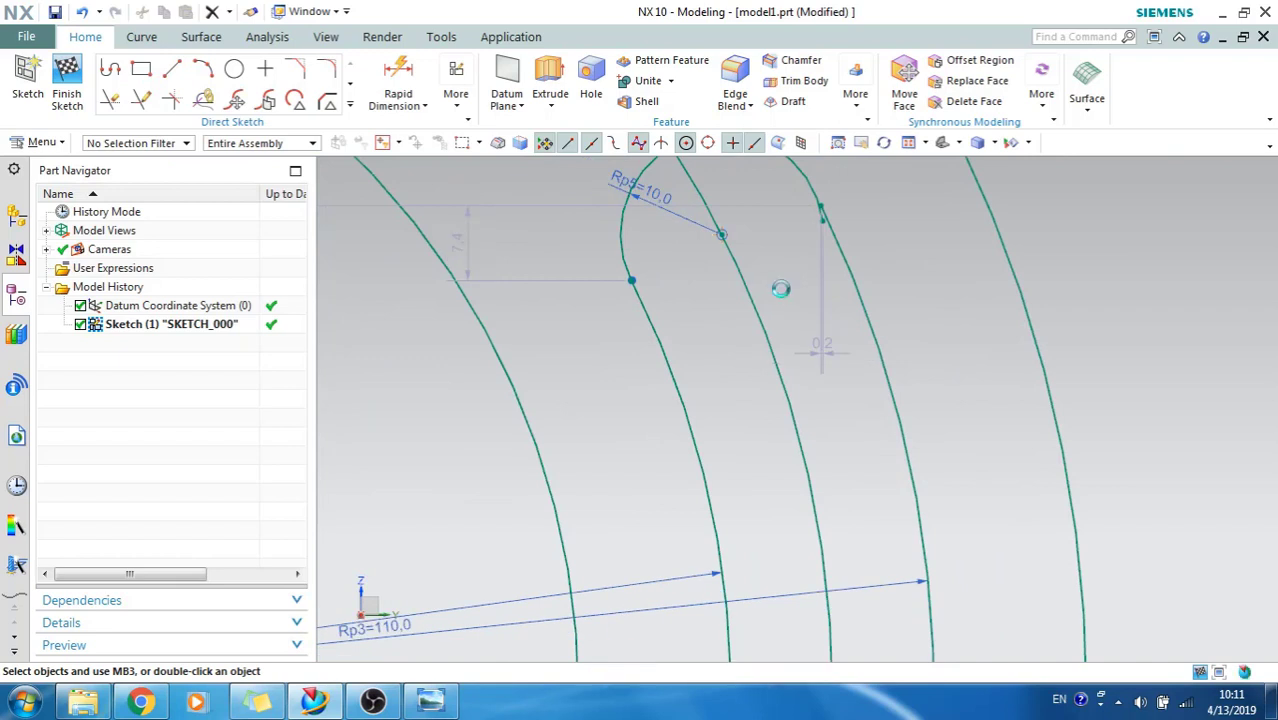
pyautogui.press('c')
pyautogui.click(843, 234)
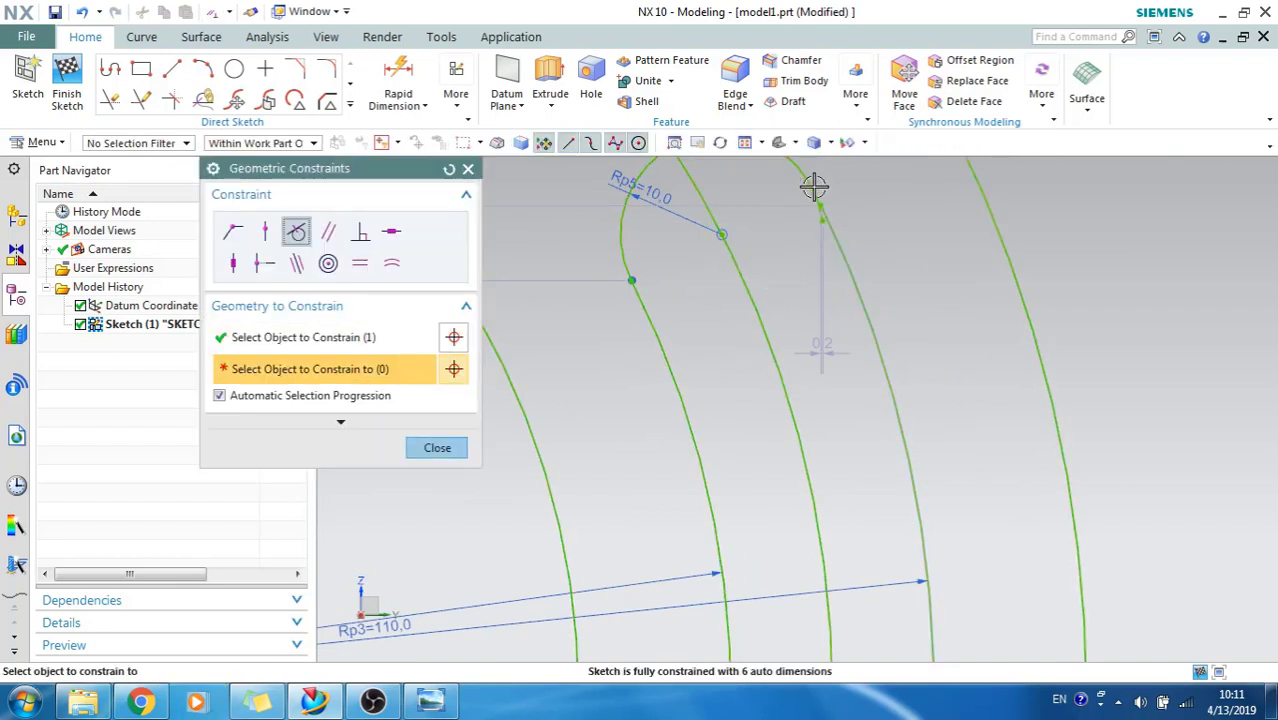
pyautogui.click(678, 341)
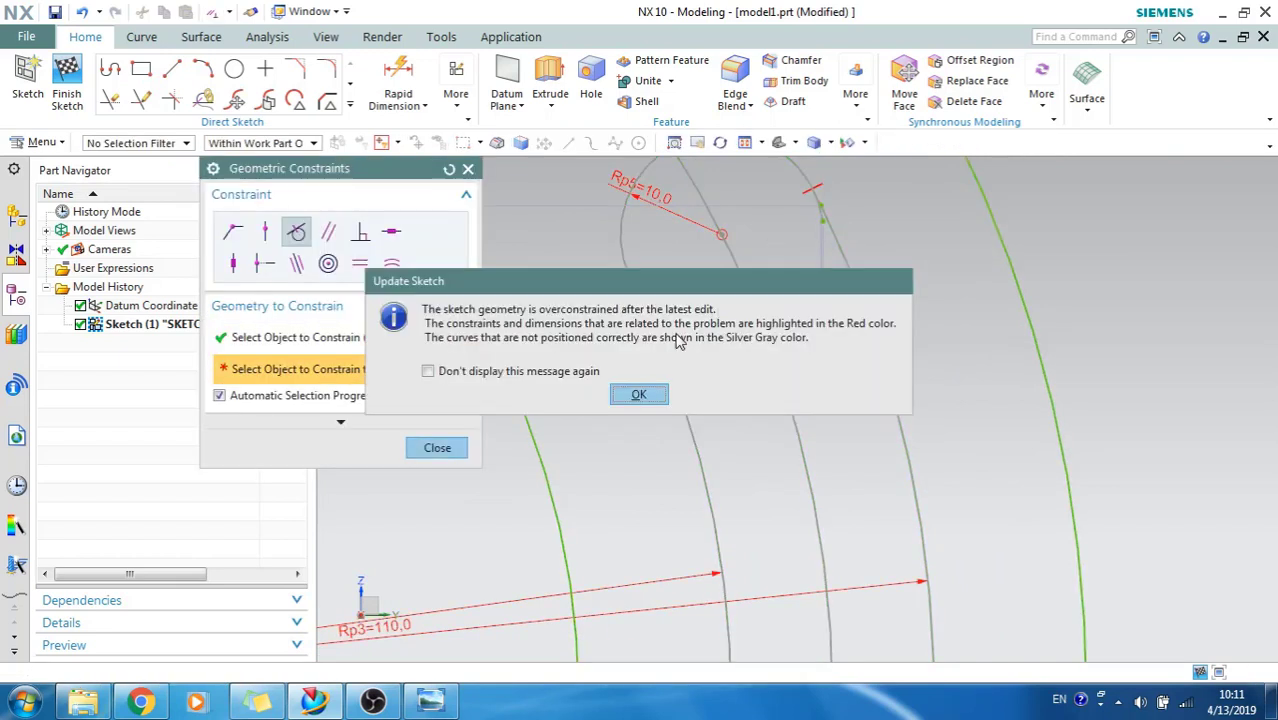
pyautogui.click(645, 396)
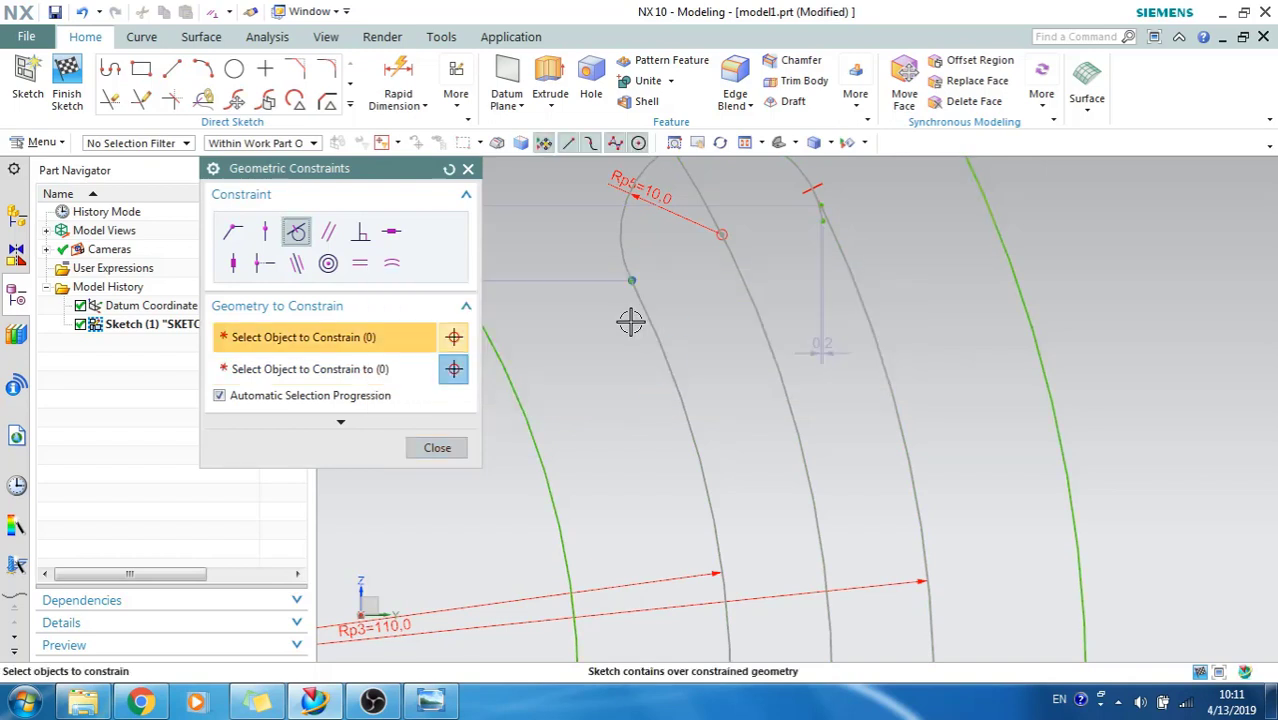
pyautogui.click(627, 262)
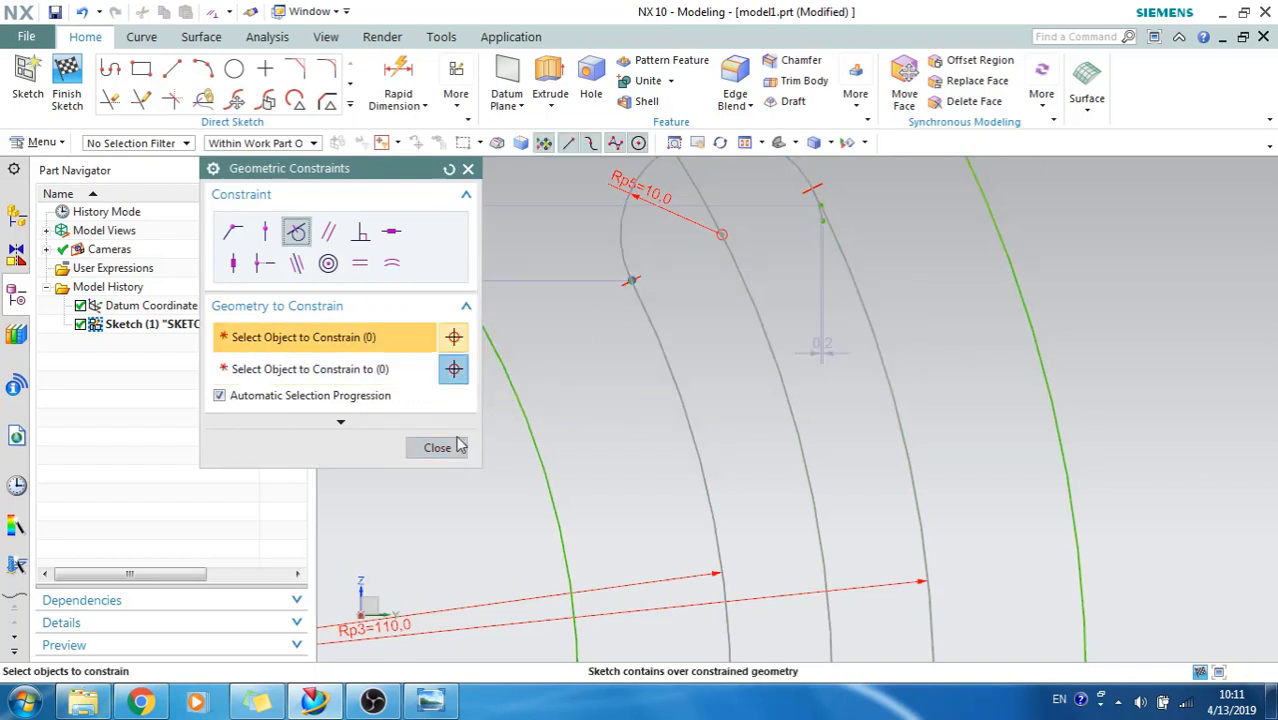
pyautogui.click(437, 447)
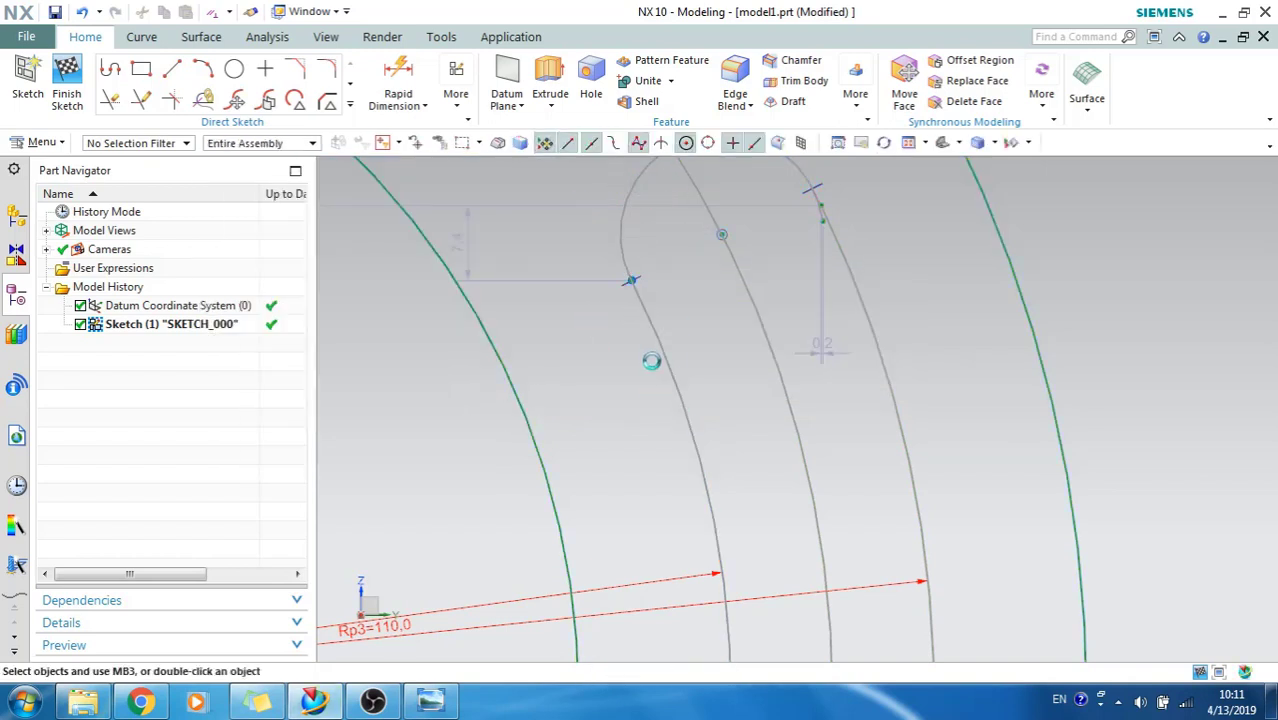
pyautogui.scroll(-5, 651, 361)
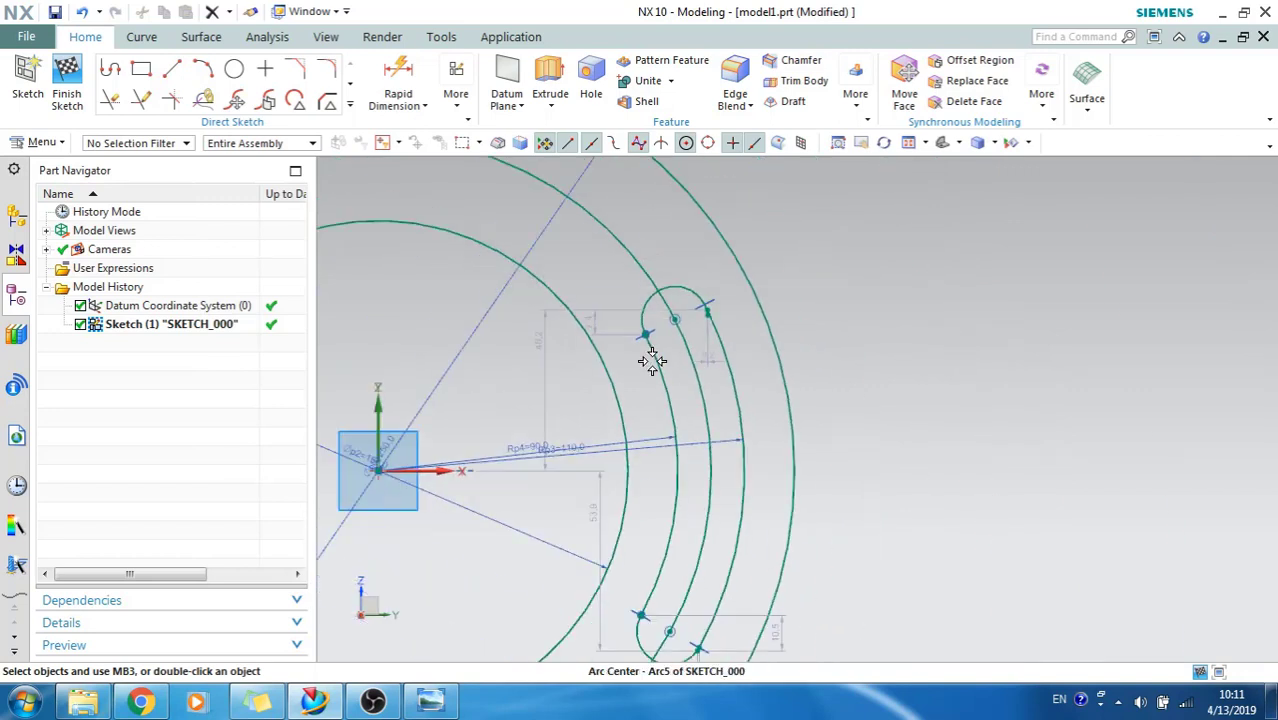
pyautogui.click(600, 312)
pyautogui.hotkey('ctrl', 'j')
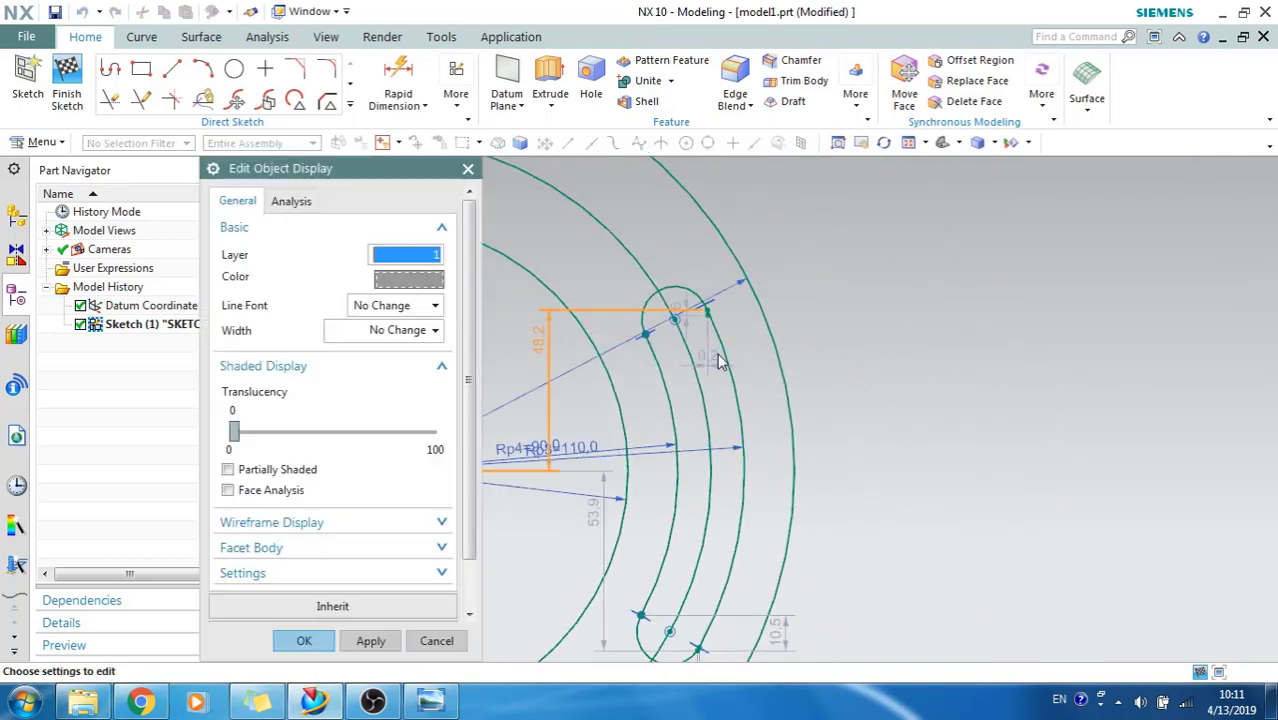
pyautogui.middleClick(430, 417)
# Step: Join the slot's upper end arc to the outer and inner slot arcs with Make Corner, removing the overlapping ends
pyautogui.scroll(-3, 698, 319)
pyautogui.scroll(3, 698, 319)
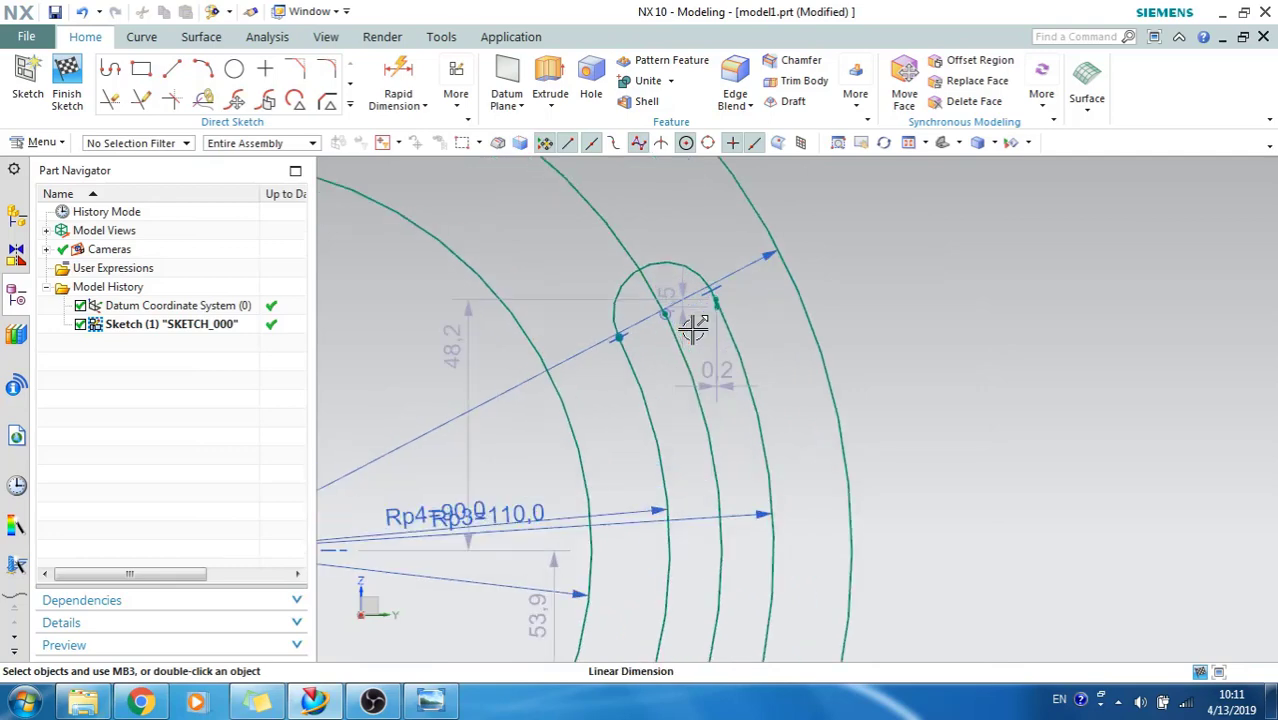
pyautogui.scroll(-3, 693, 328)
pyautogui.scroll(6, 695, 326)
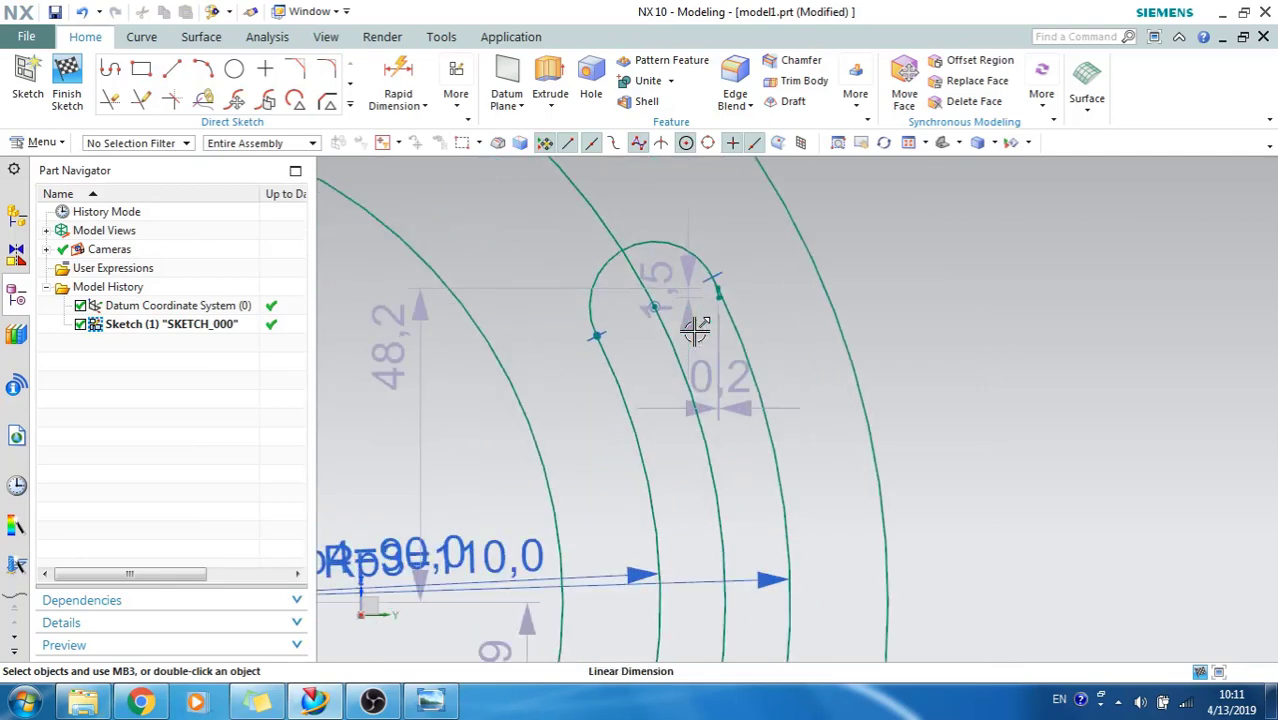
pyautogui.scroll(2, 713, 323)
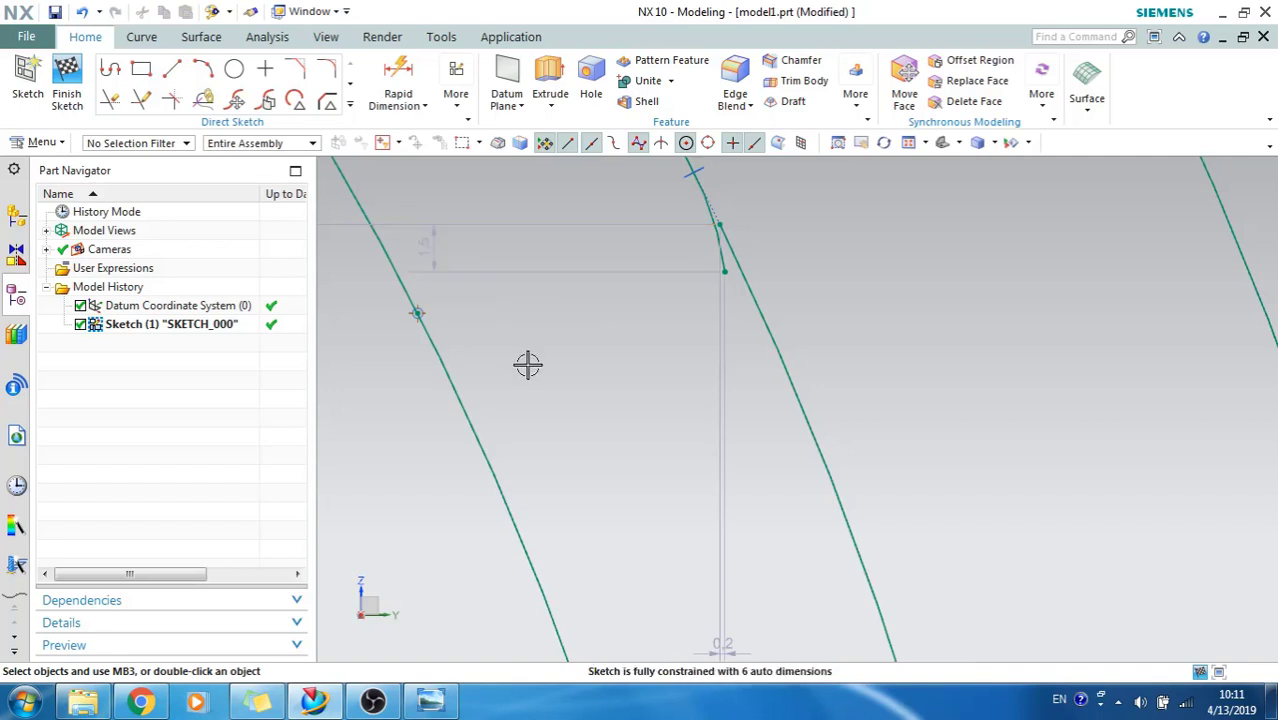
pyautogui.click(351, 104)
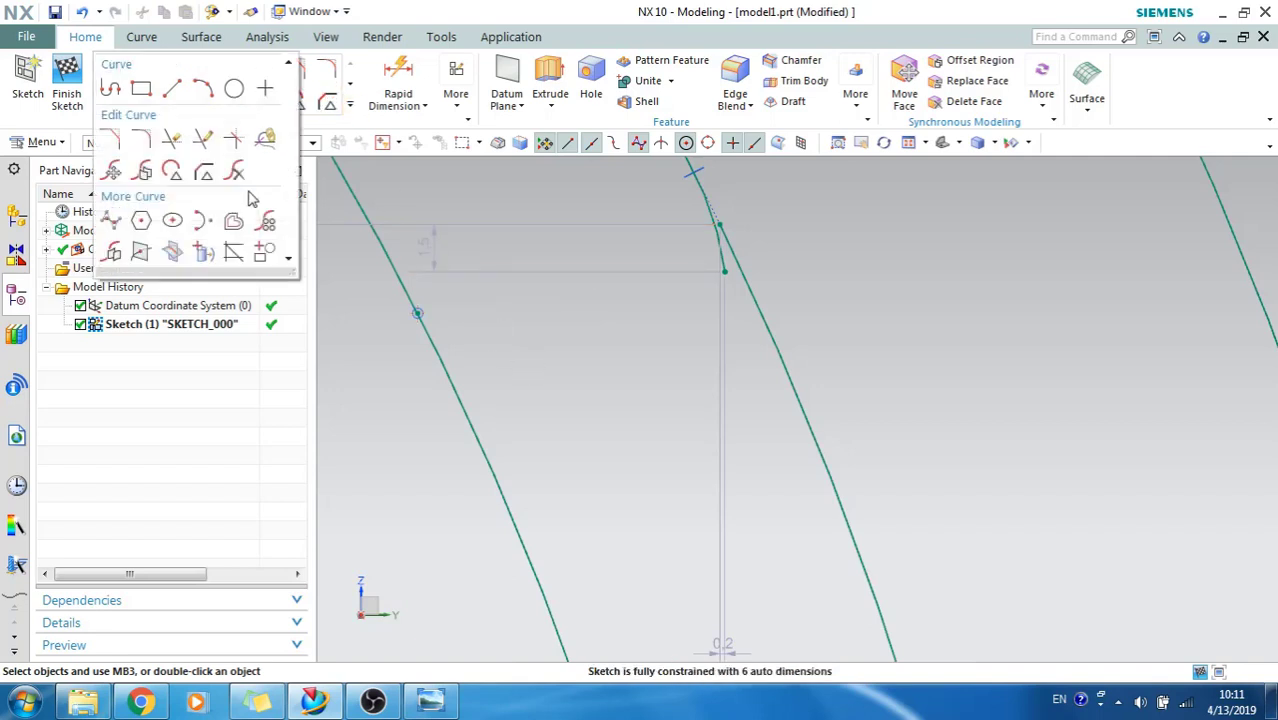
pyautogui.click(233, 142)
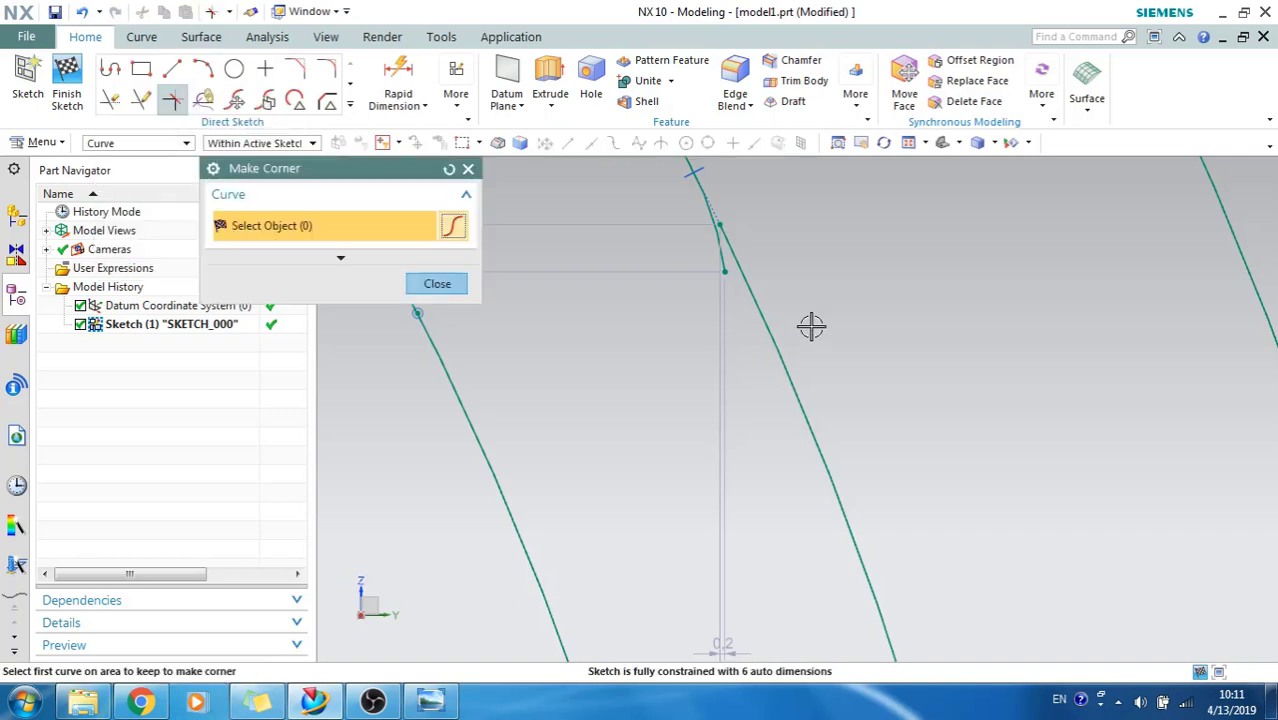
pyautogui.click(777, 347)
pyautogui.scroll(-3, 777, 347)
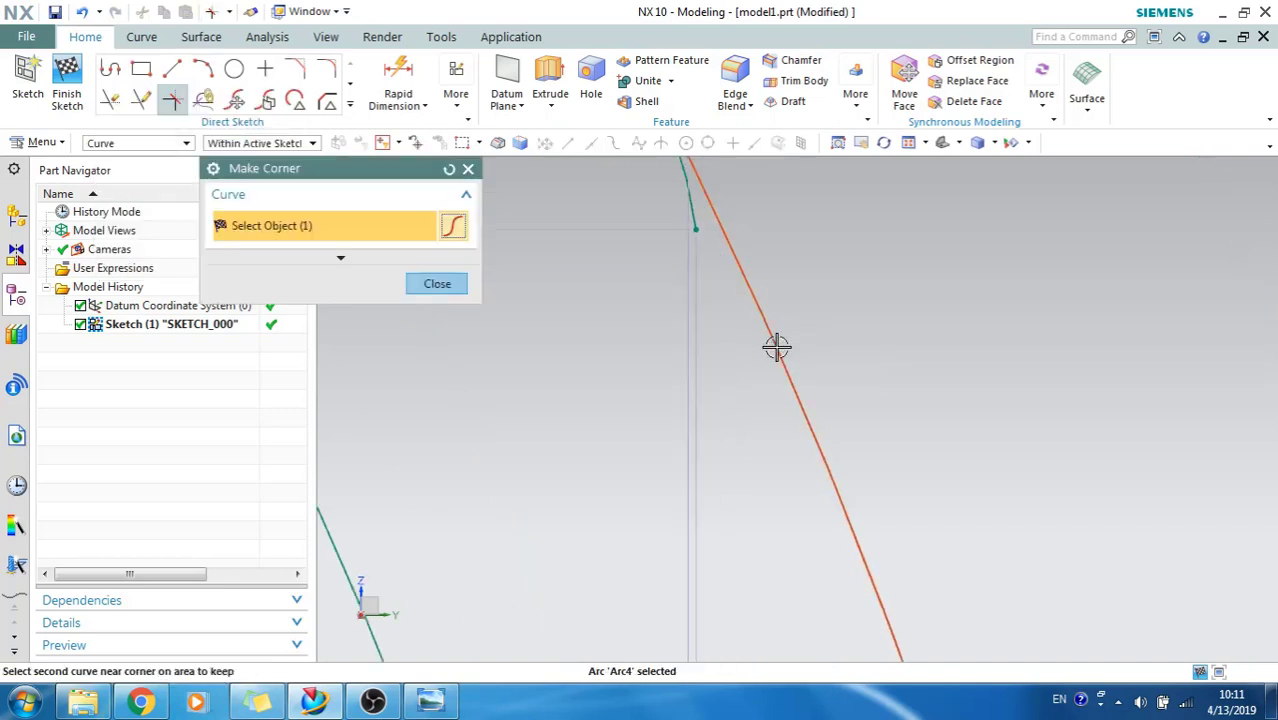
pyautogui.click(741, 260)
pyautogui.scroll(-2, 842, 288)
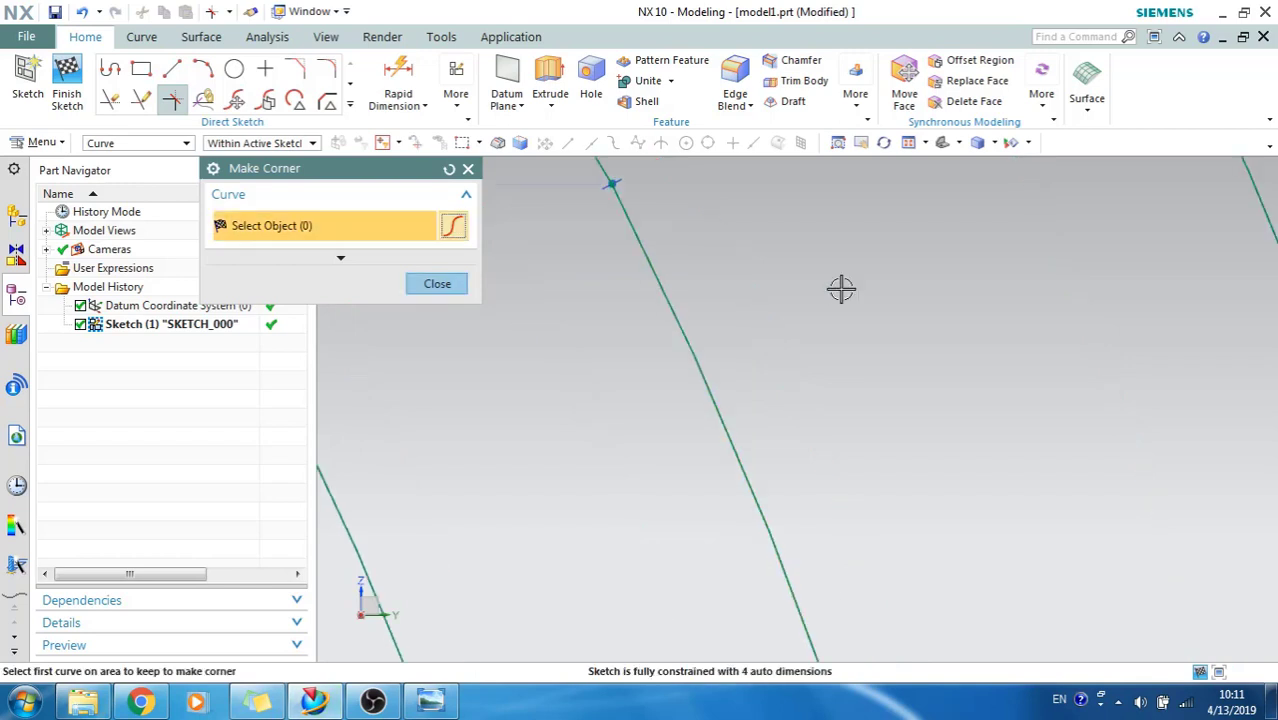
pyautogui.scroll(-2, 836, 291)
pyautogui.click(612, 398)
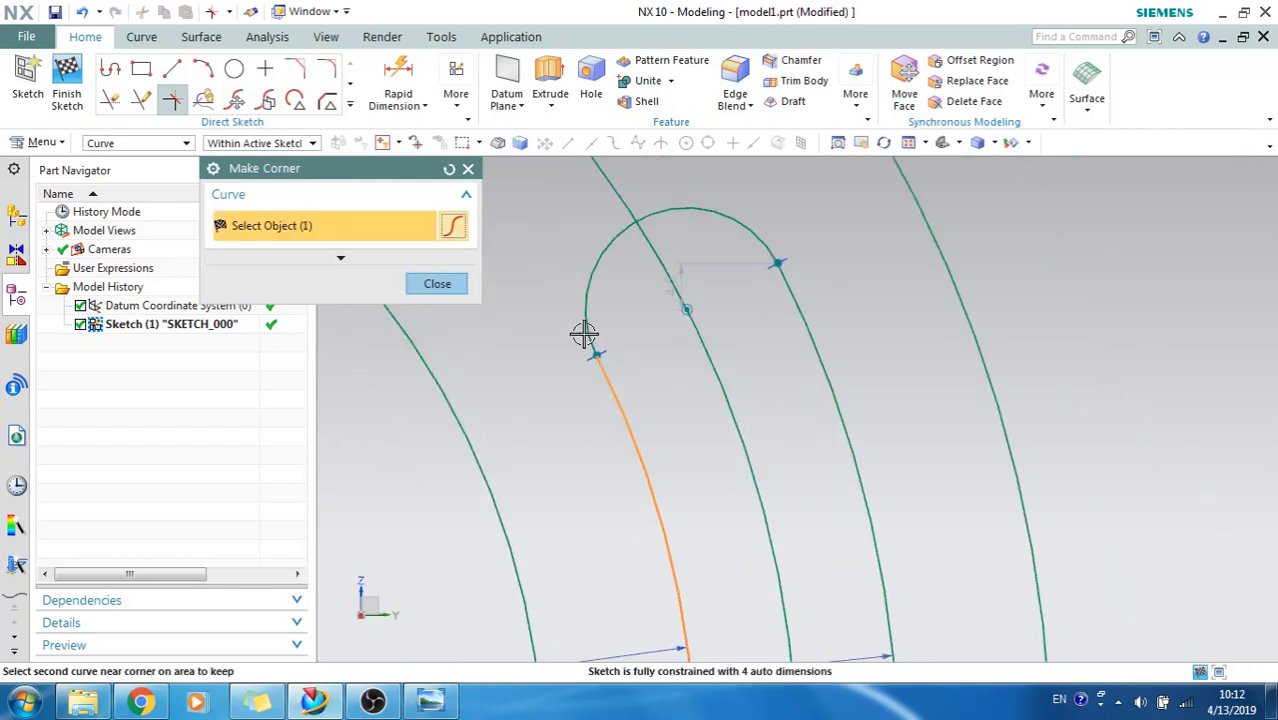
pyautogui.click(589, 317)
# Step: Join the slot's lower end arc to the inner and outer slot arcs with Make Corner
pyautogui.scroll(-5, 656, 249)
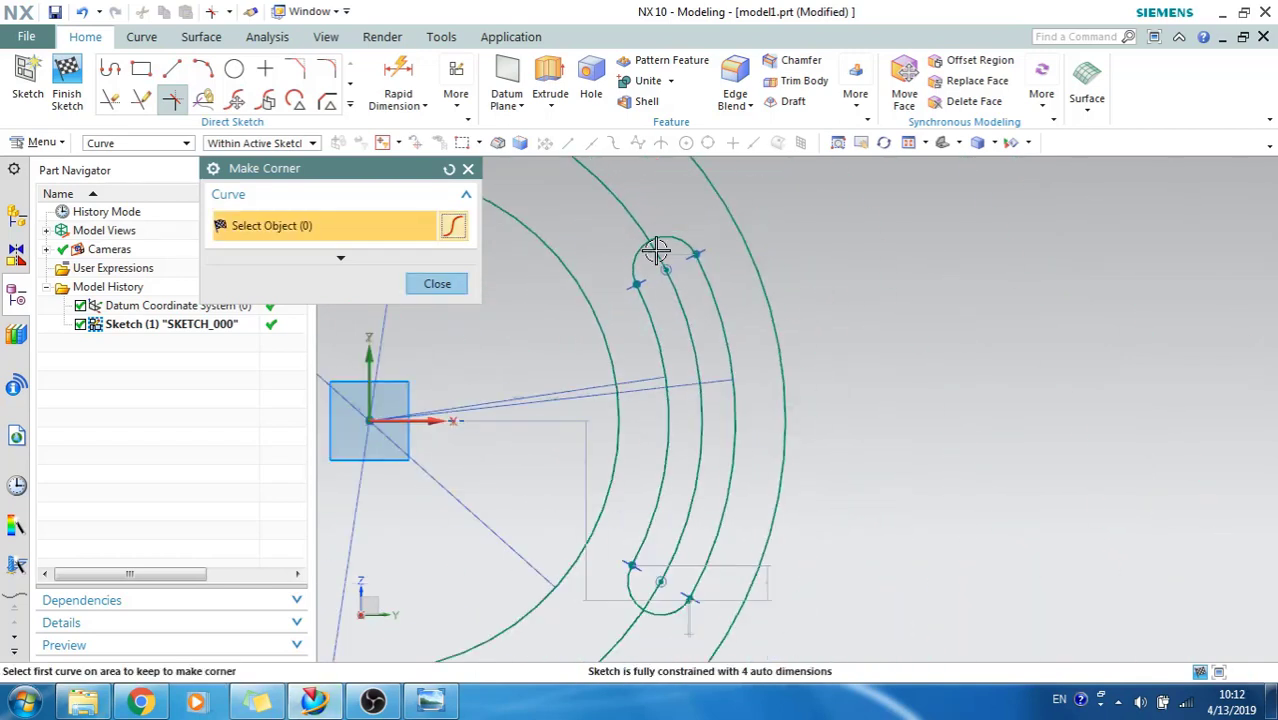
pyautogui.scroll(5, 652, 497)
pyautogui.click(632, 540)
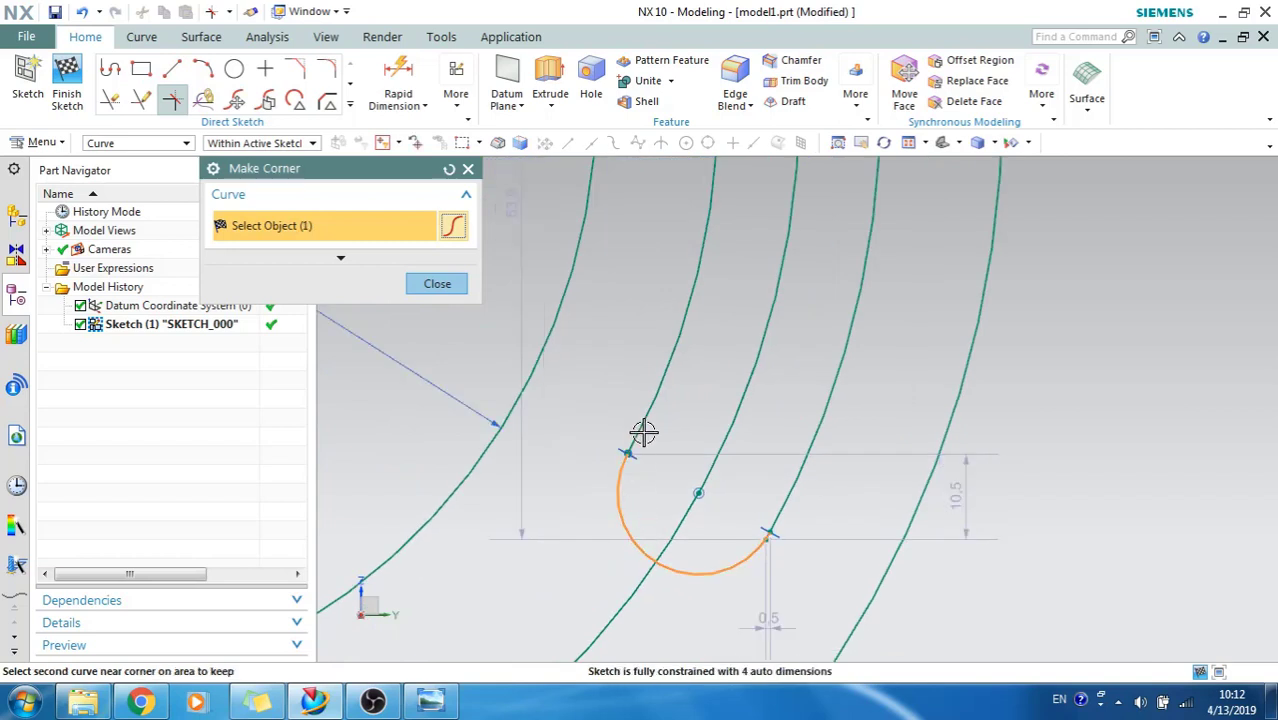
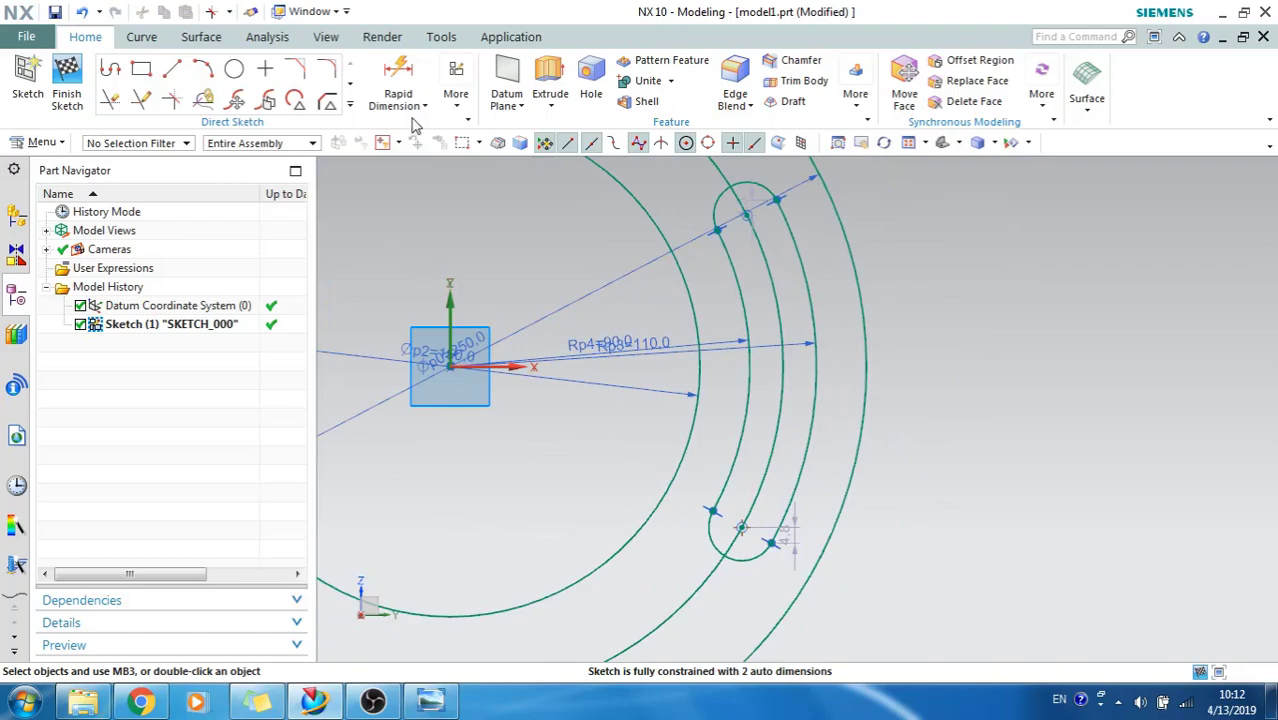
# Step: Check the slot spacing in catia.png, then dimension the vertical distance between the slot's end arc centres in NX as 60 mm
pyautogui.click(431, 700)
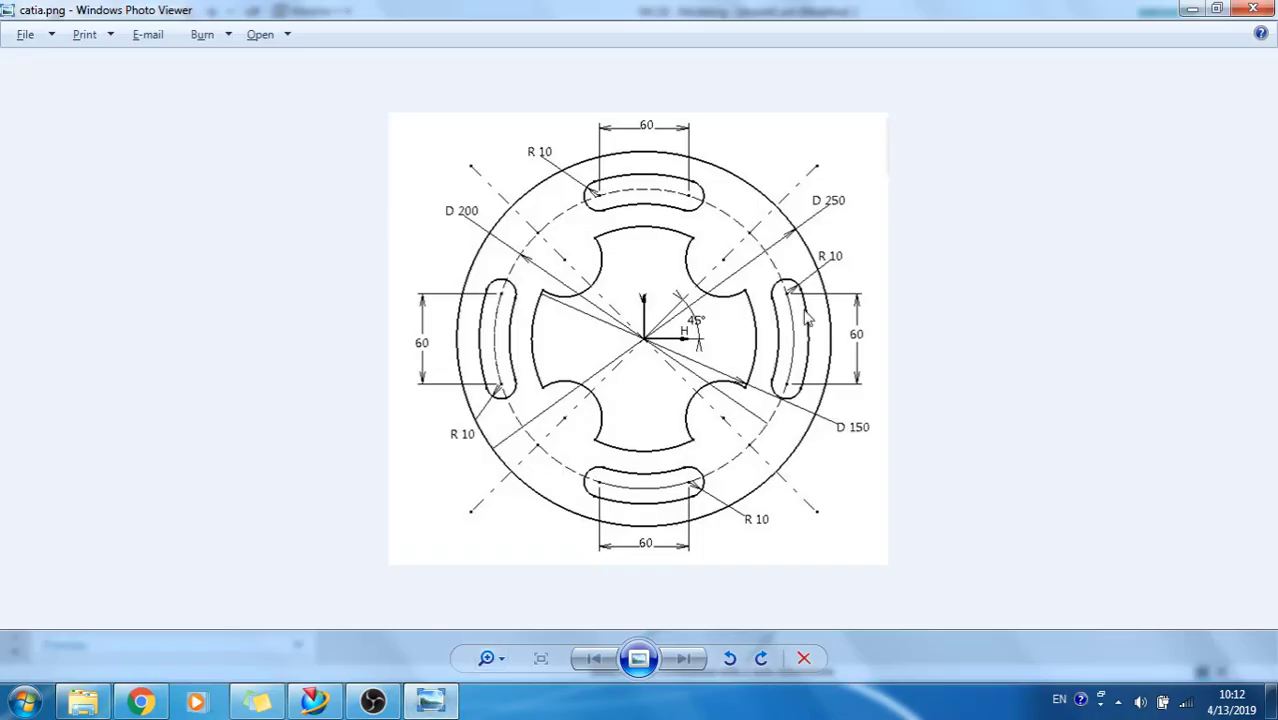
pyautogui.click(1192, 9)
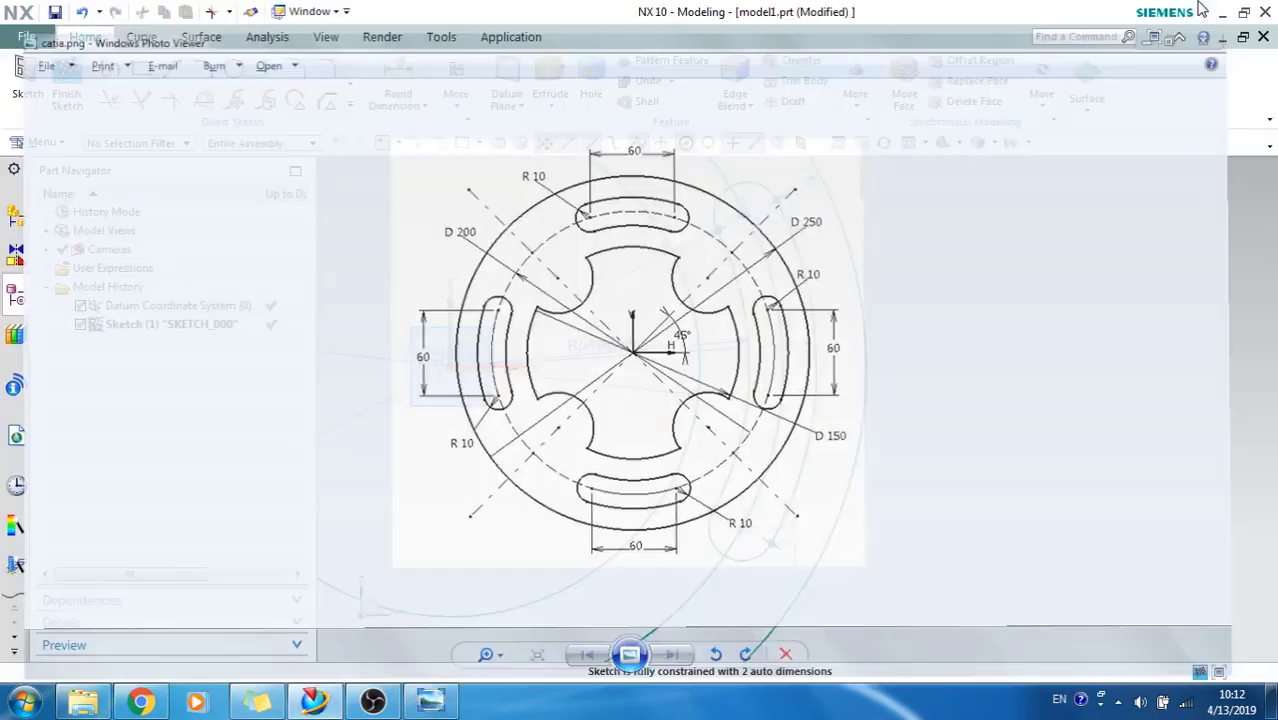
pyautogui.click(398, 100)
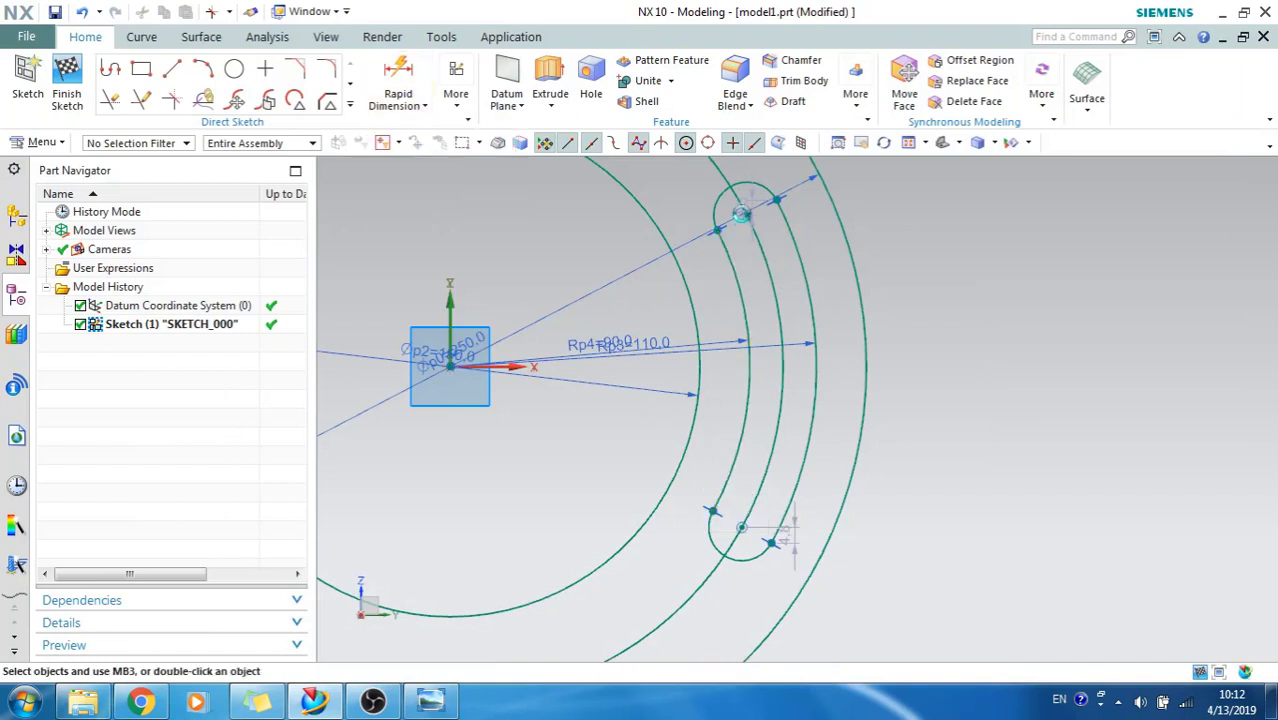
pyautogui.click(746, 214)
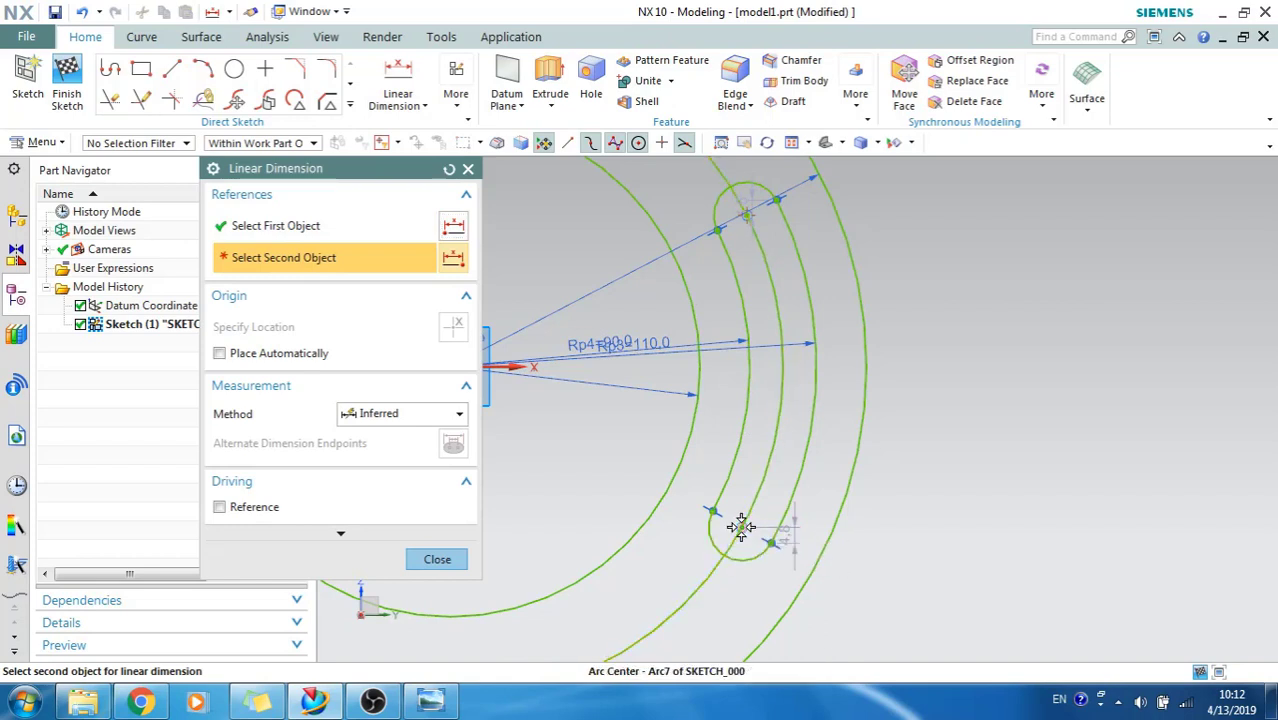
pyautogui.click(741, 527)
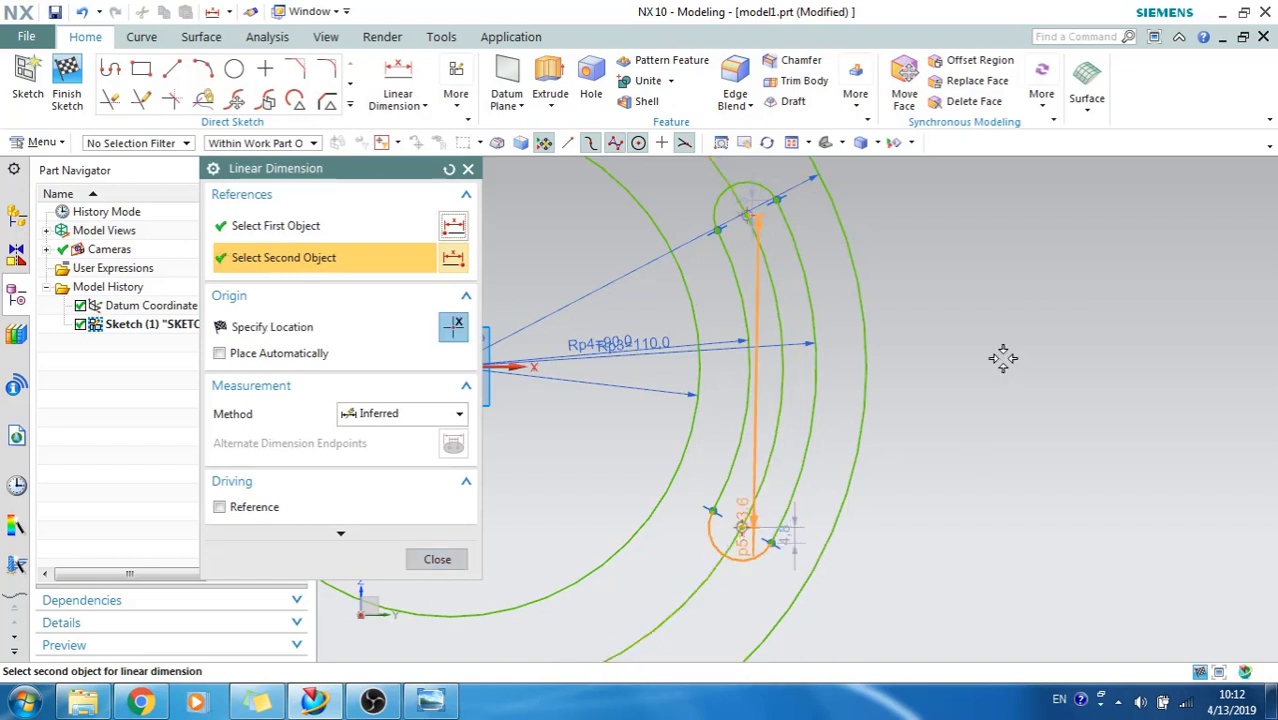
pyautogui.click(901, 487)
pyautogui.write('60')
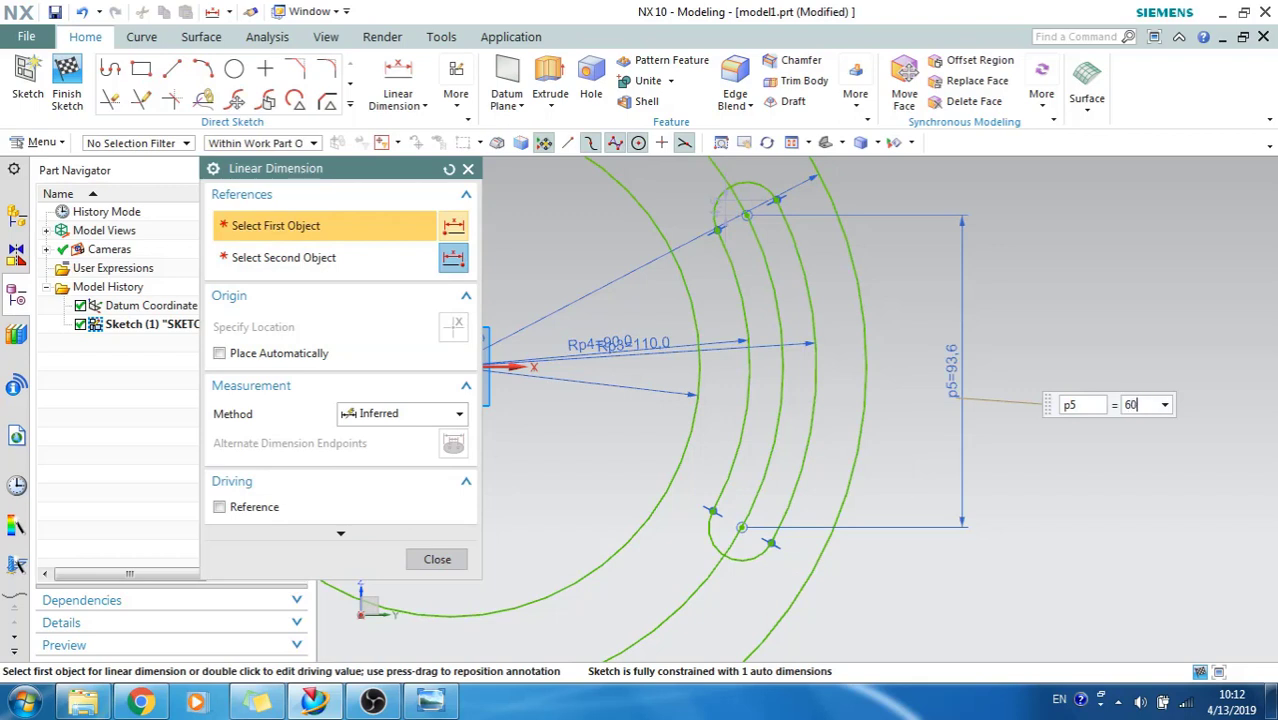
pyautogui.press('Return')
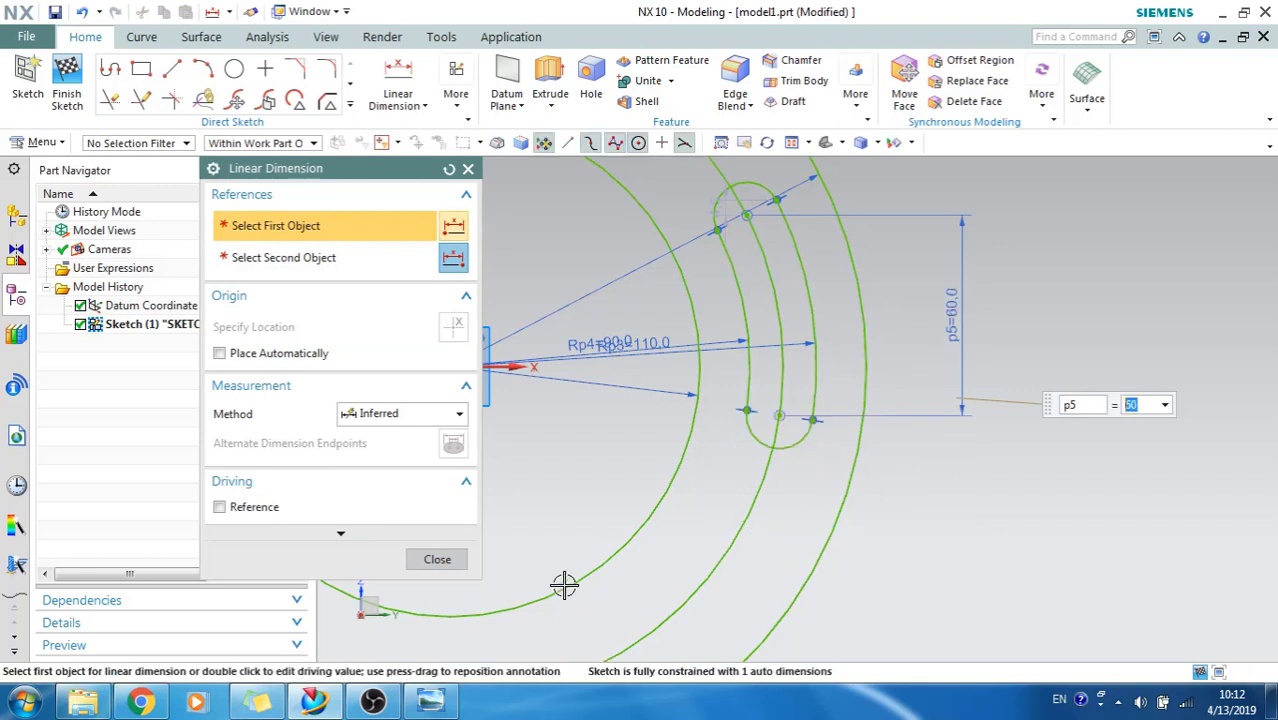
pyautogui.click(437, 559)
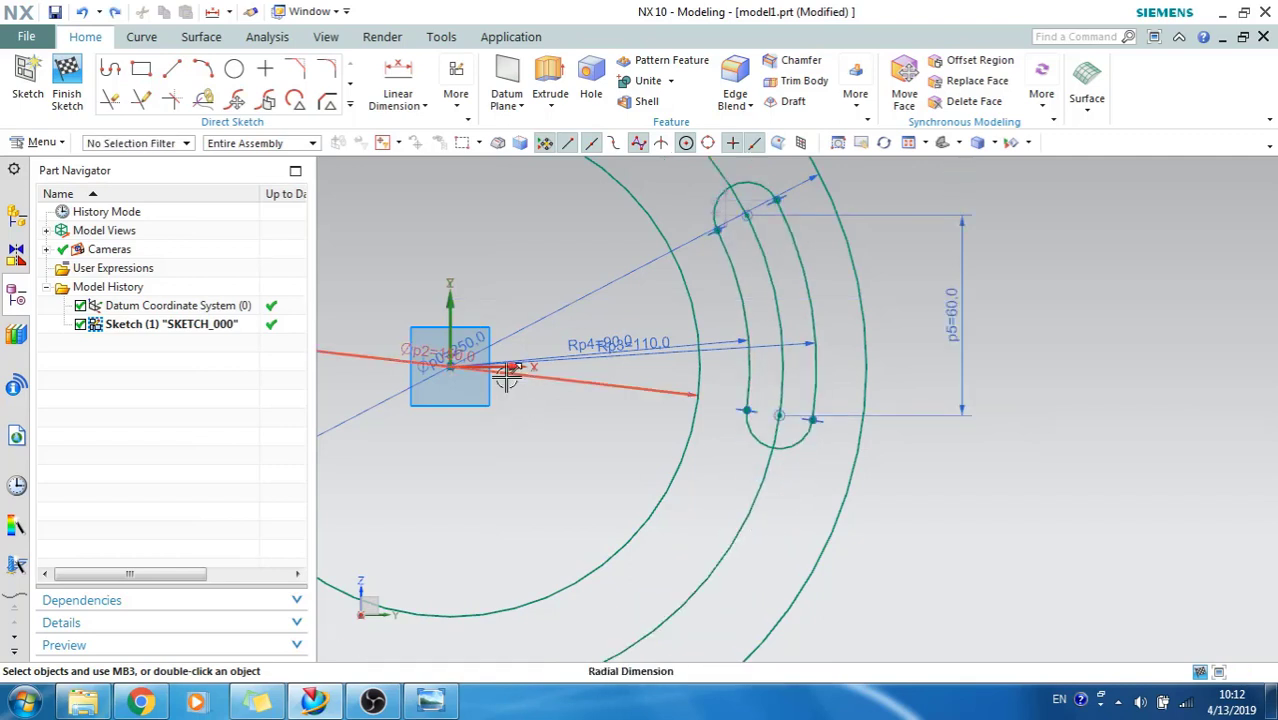
# Step: Make the slot's lower and upper end arc centres symmetric about the horizontal X axis
pyautogui.click(455, 90)
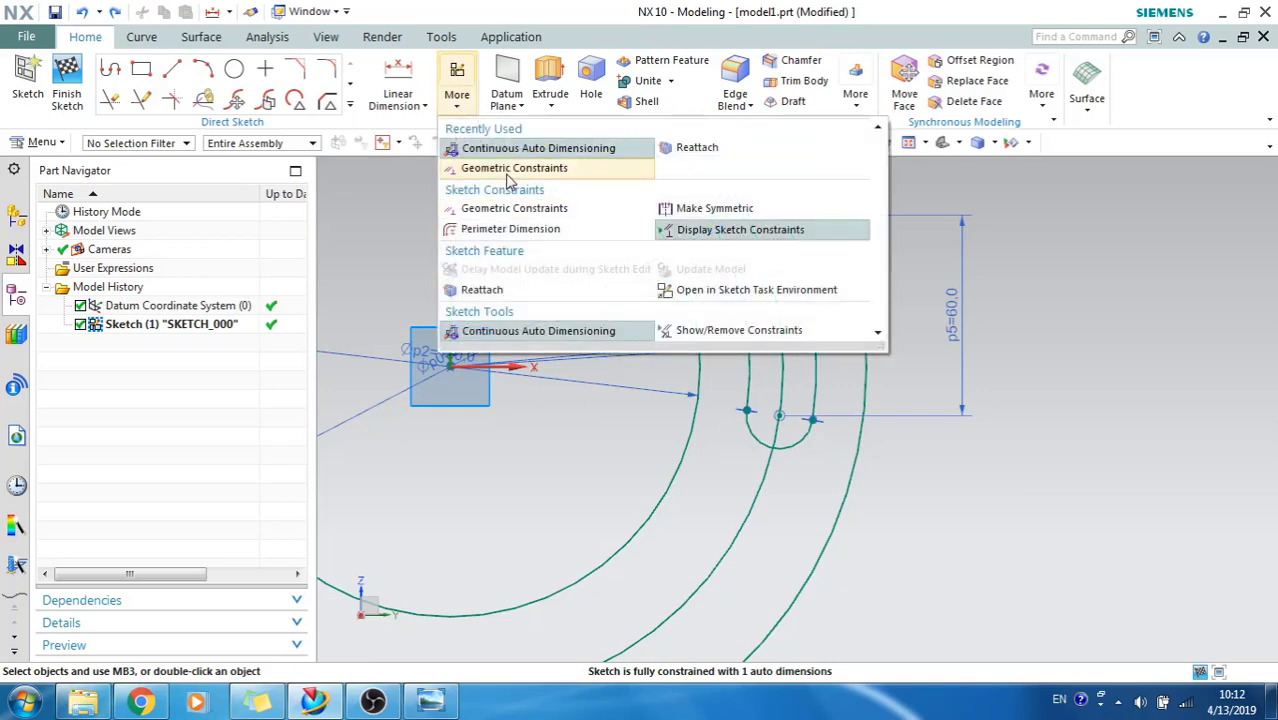
pyautogui.click(710, 208)
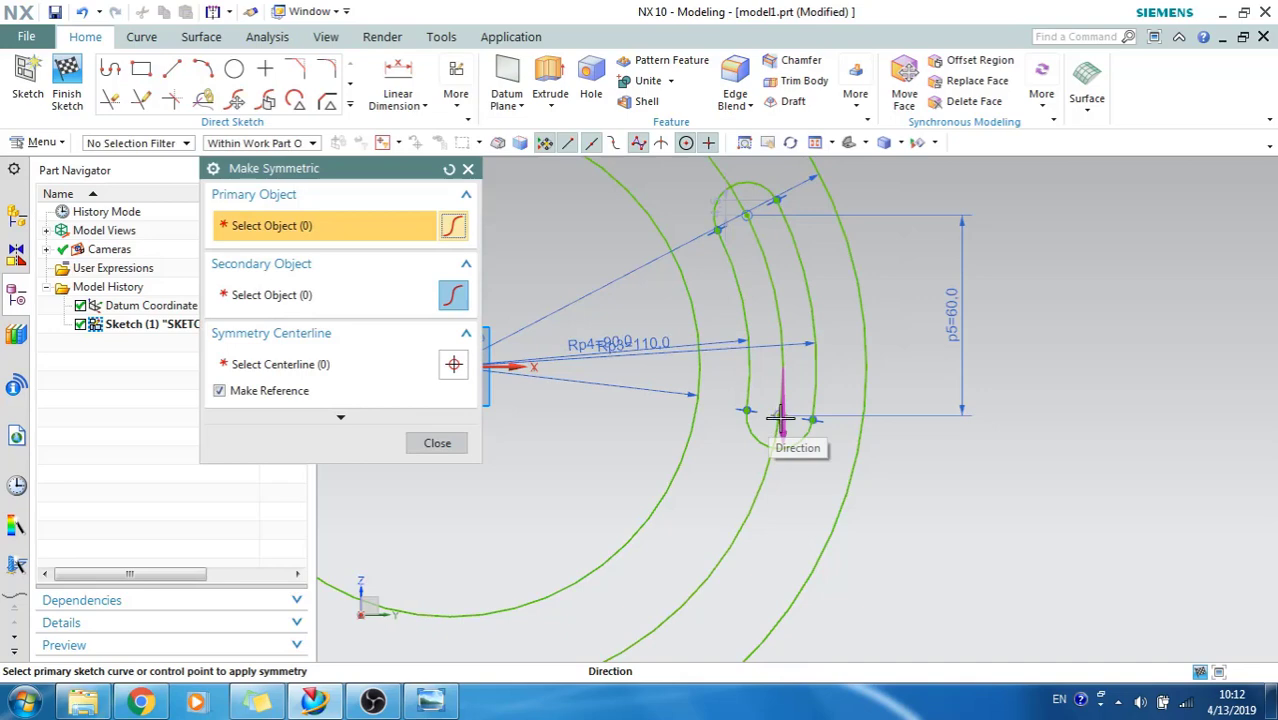
pyautogui.scroll(5, 778, 414)
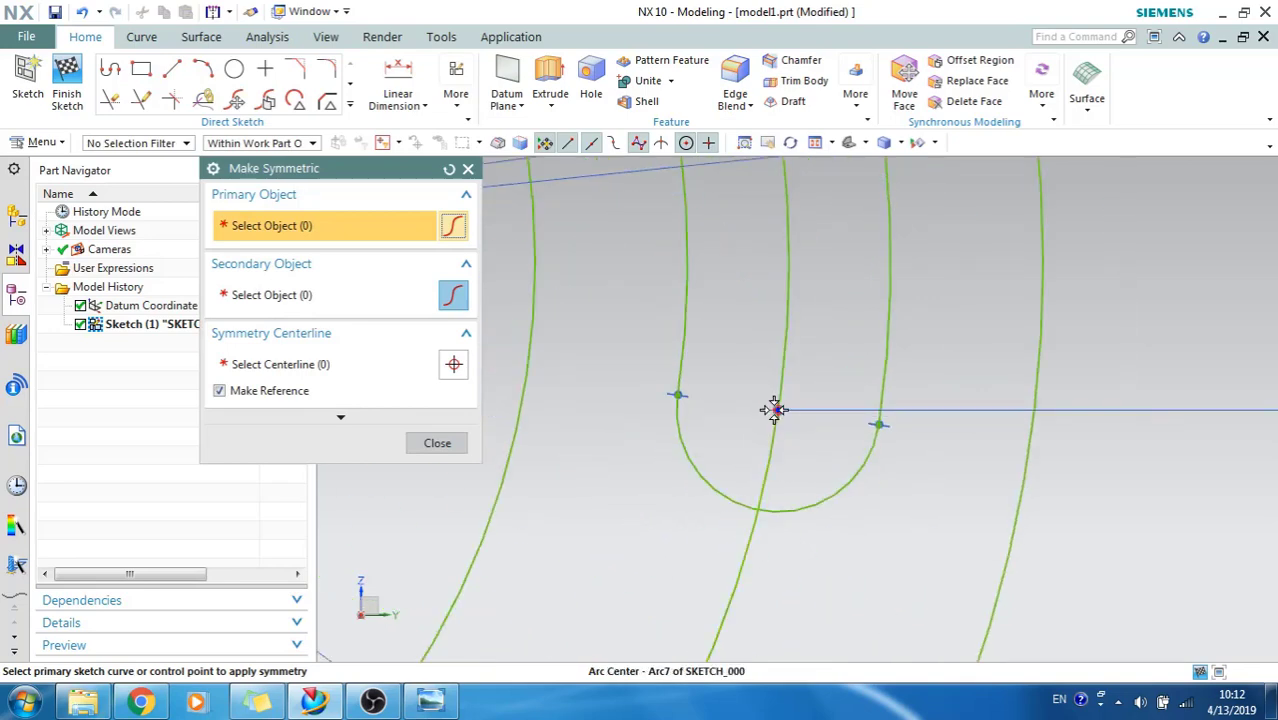
pyautogui.click(779, 412)
pyautogui.scroll(-5, 790, 448)
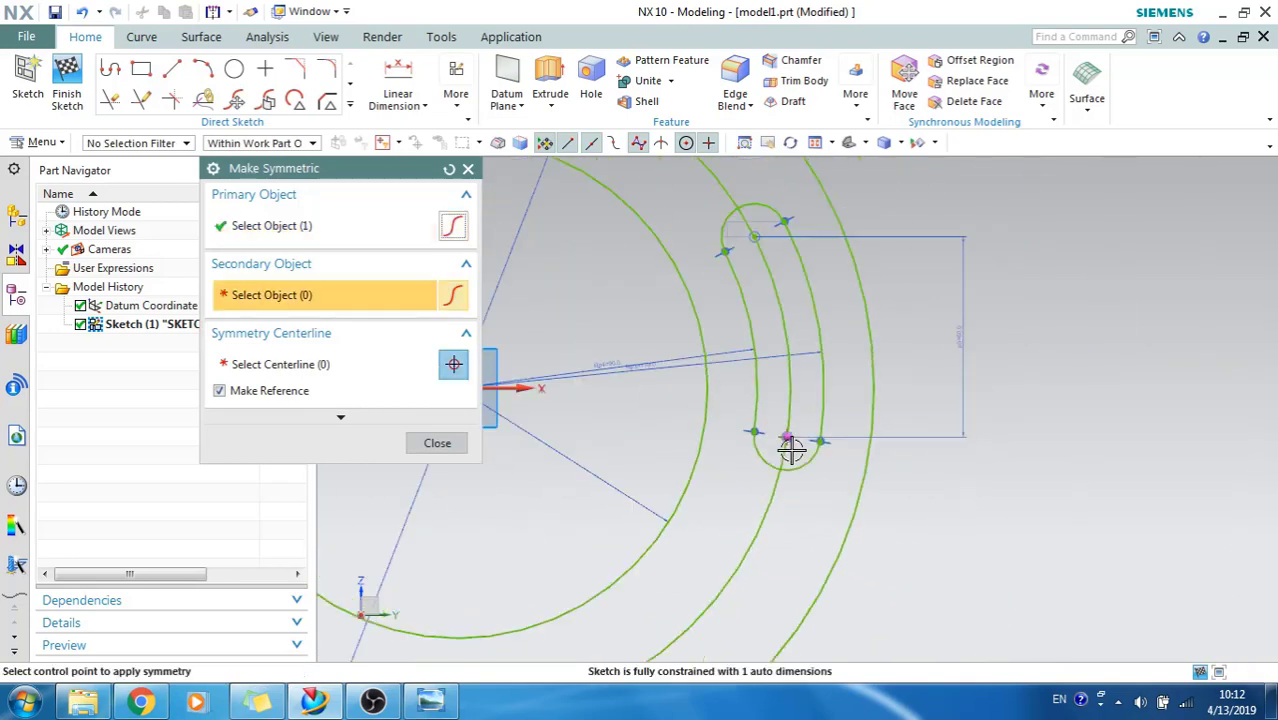
pyautogui.click(754, 235)
pyautogui.click(528, 389)
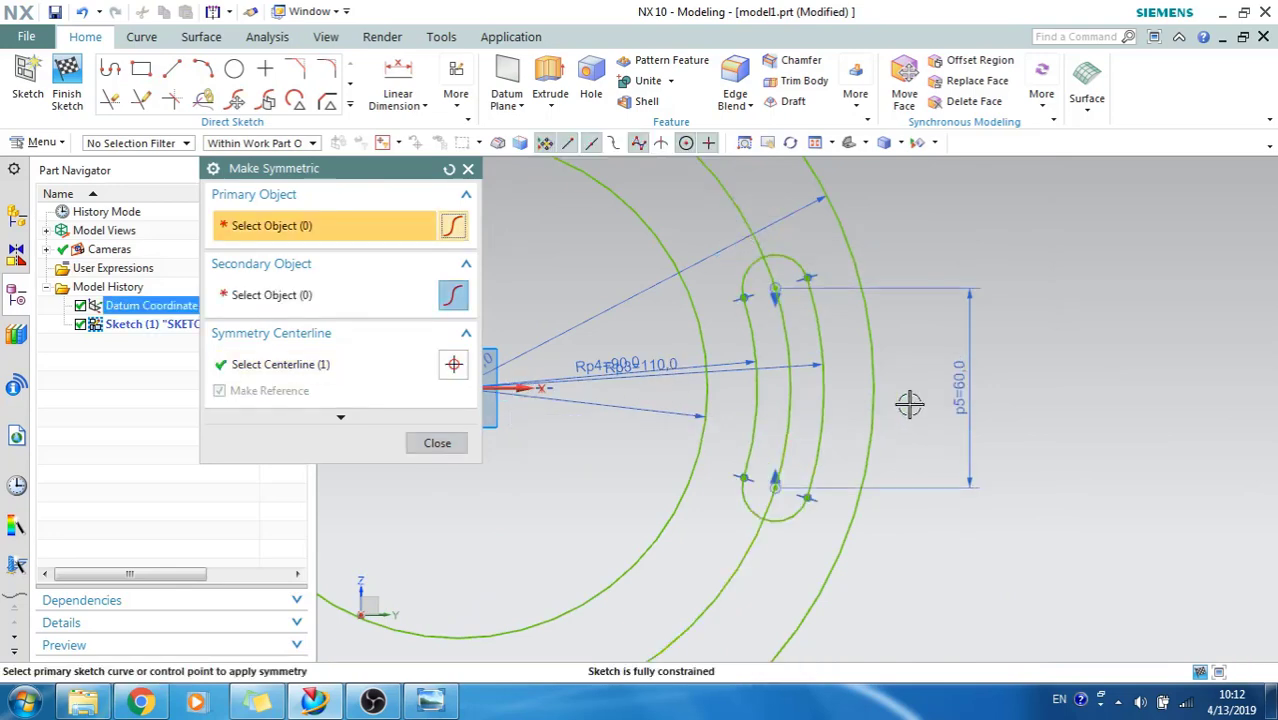
pyautogui.press('Escape')
# Step: Convert the middle circle running through the slot's end arc centres to a reference curve
pyautogui.scroll(-6, 941, 380)
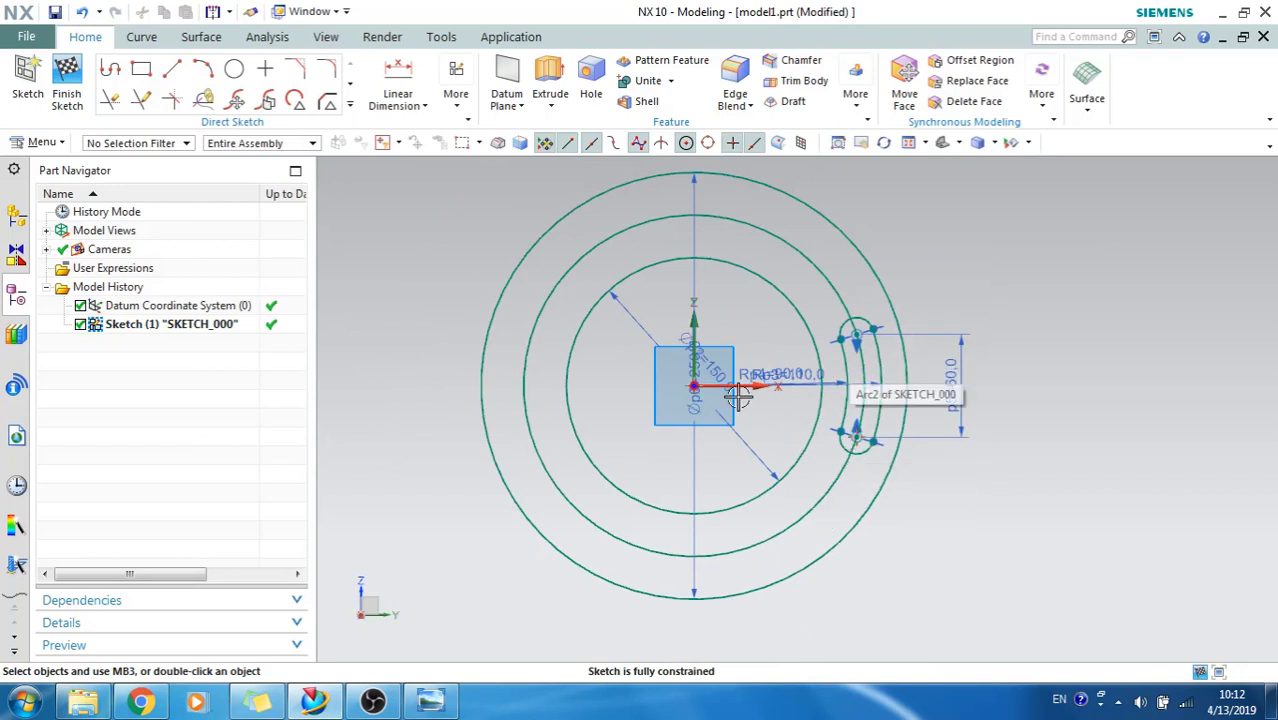
pyautogui.click(810, 510)
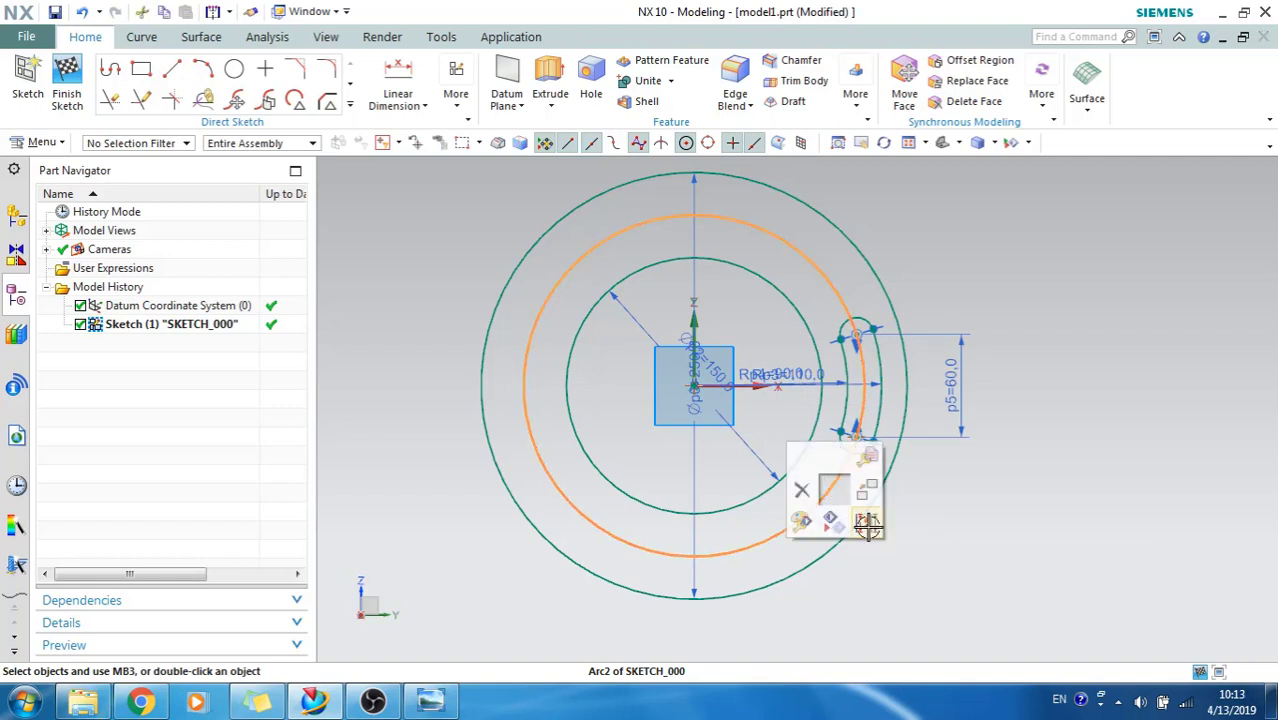
pyautogui.click(867, 523)
pyautogui.scroll(2, 888, 452)
pyautogui.scroll(-2, 888, 452)
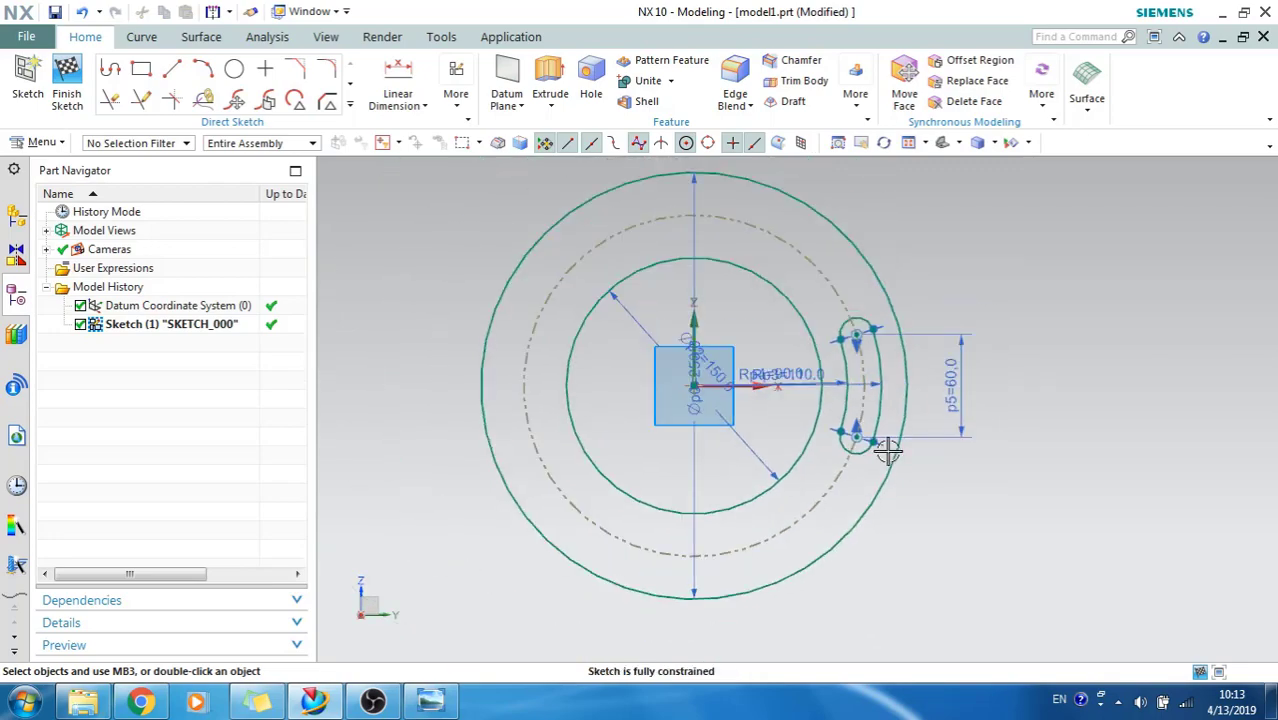
# Step: Consult catia.png, then pattern the slot's connected curves circularly about the circles' centre in NX, with count 4 and a 360° span
pyautogui.click(449, 700)
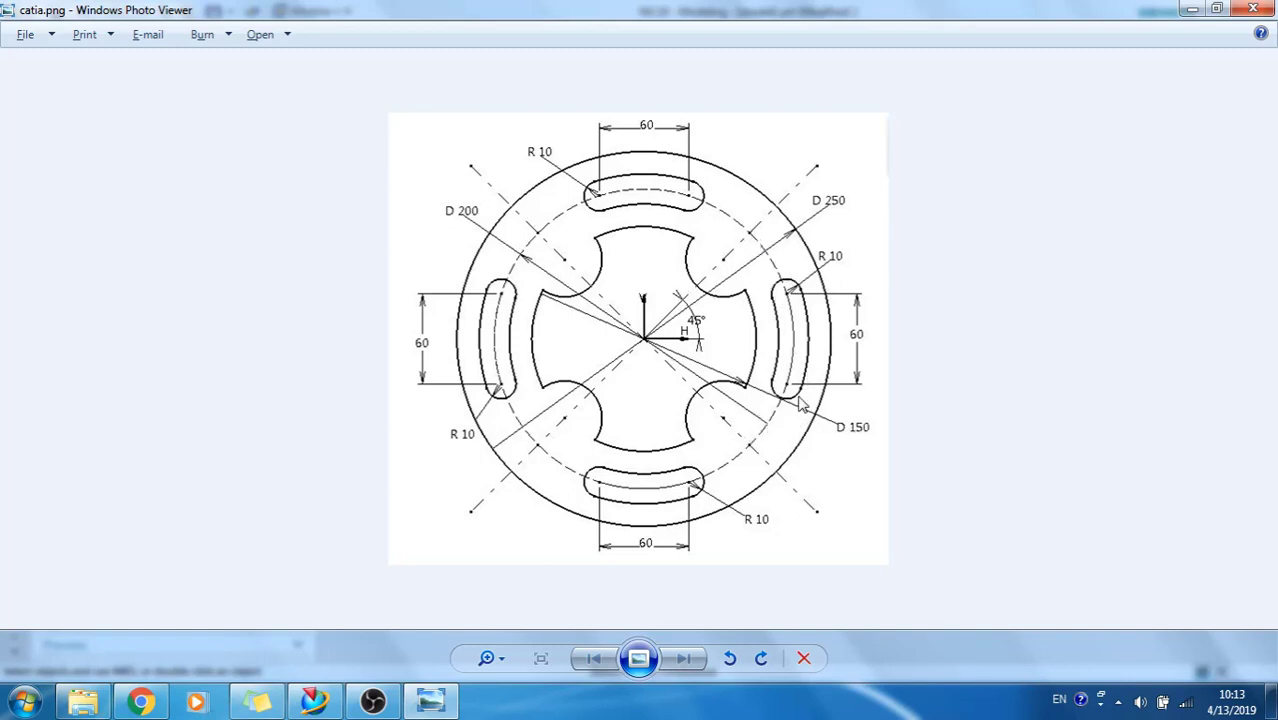
pyautogui.click(1192, 9)
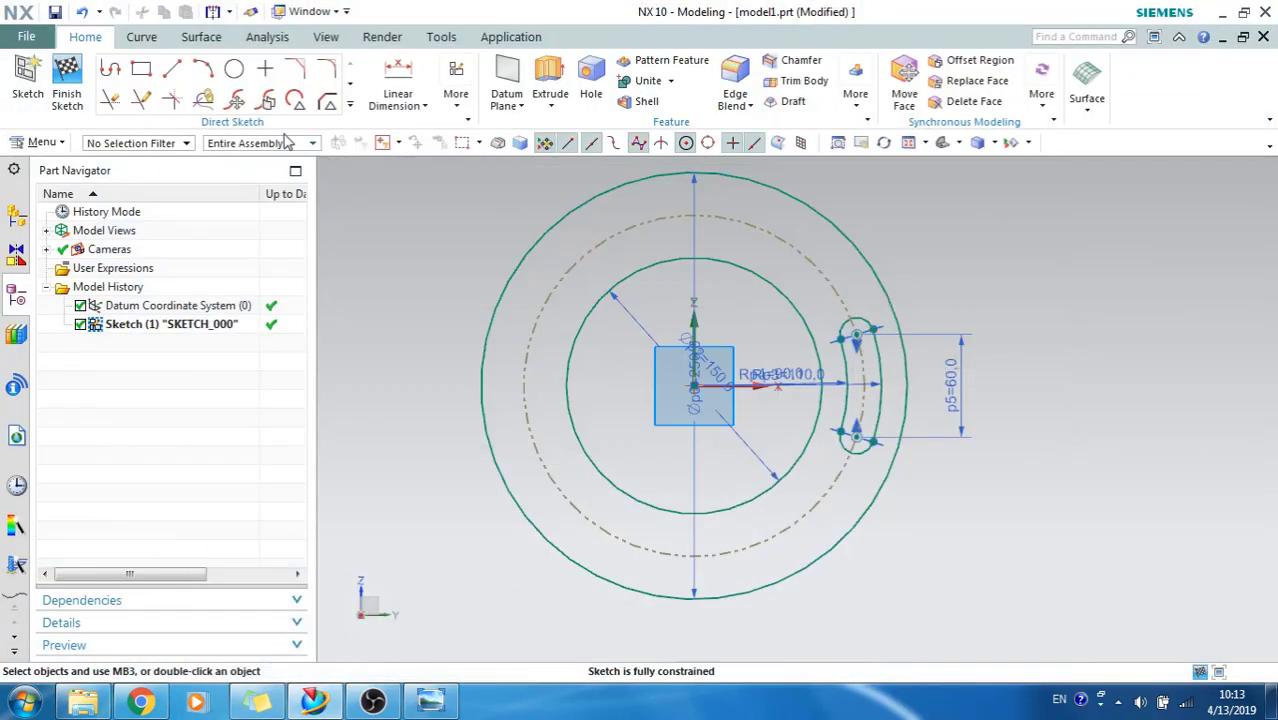
pyautogui.click(350, 104)
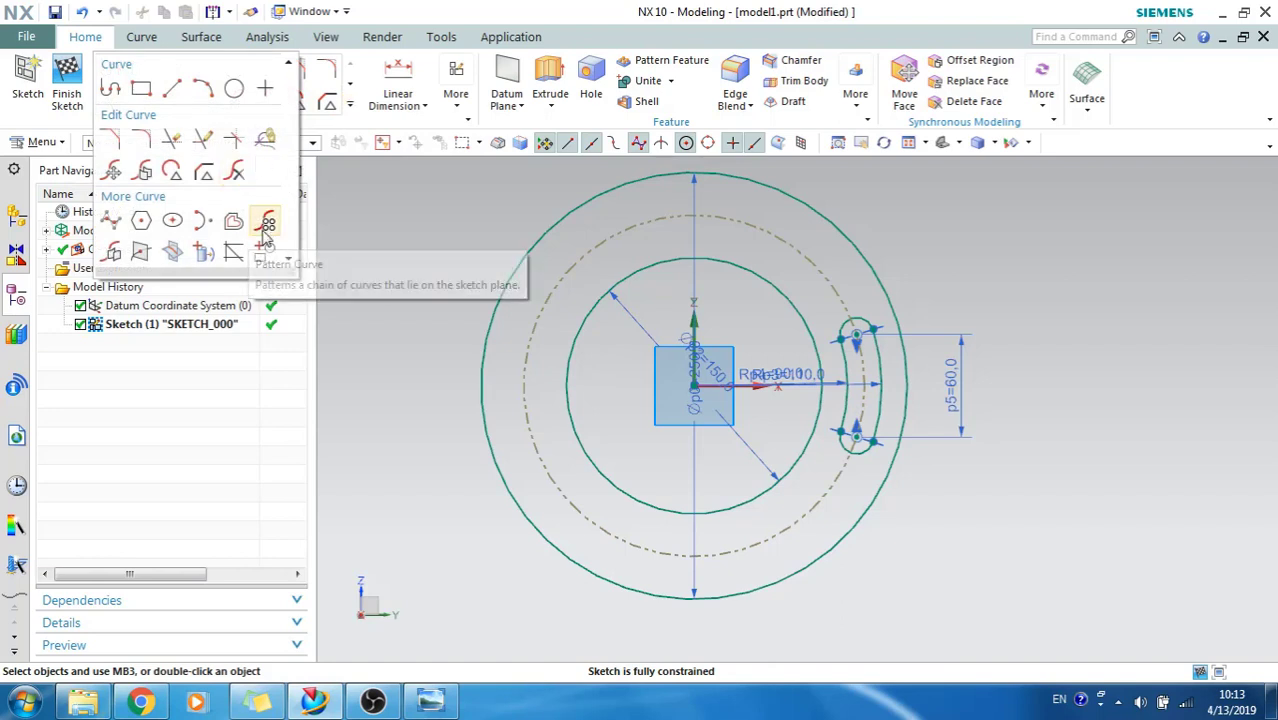
pyautogui.click(267, 221)
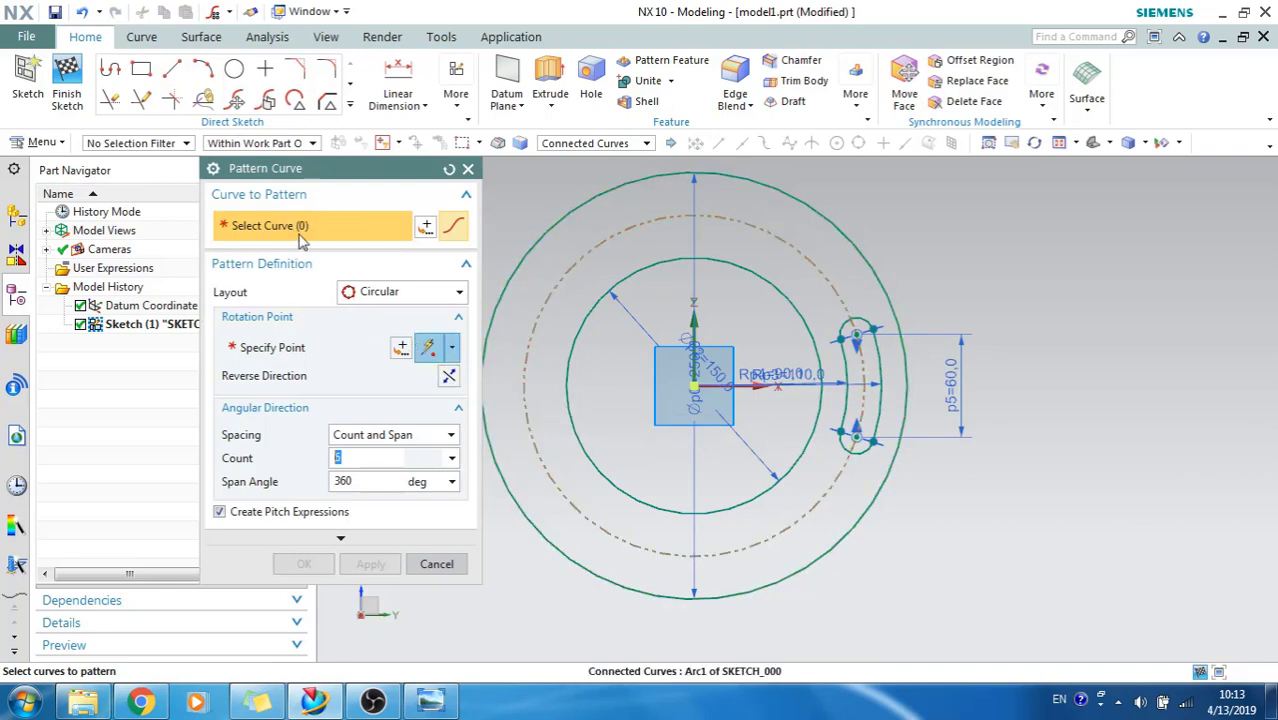
pyautogui.scroll(-2, 848, 355)
pyautogui.scroll(5, 838, 318)
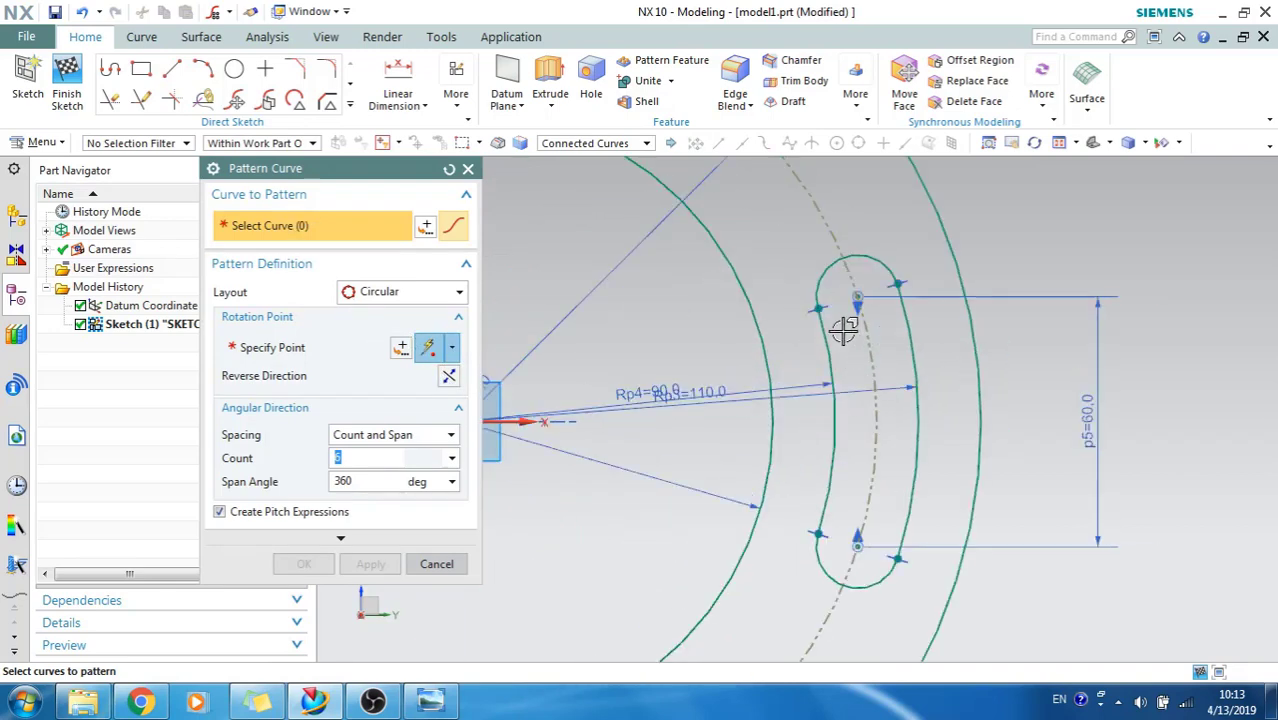
pyautogui.click(820, 288)
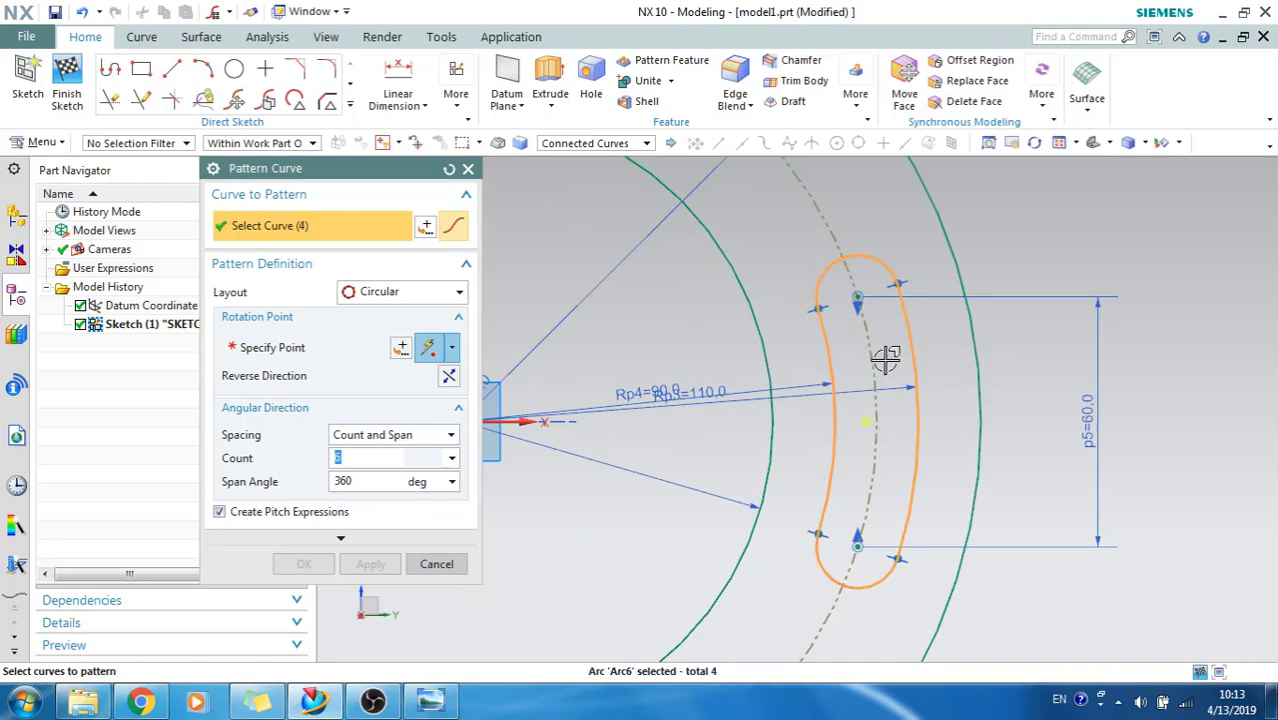
pyautogui.click(272, 347)
pyautogui.scroll(-2, 910, 314)
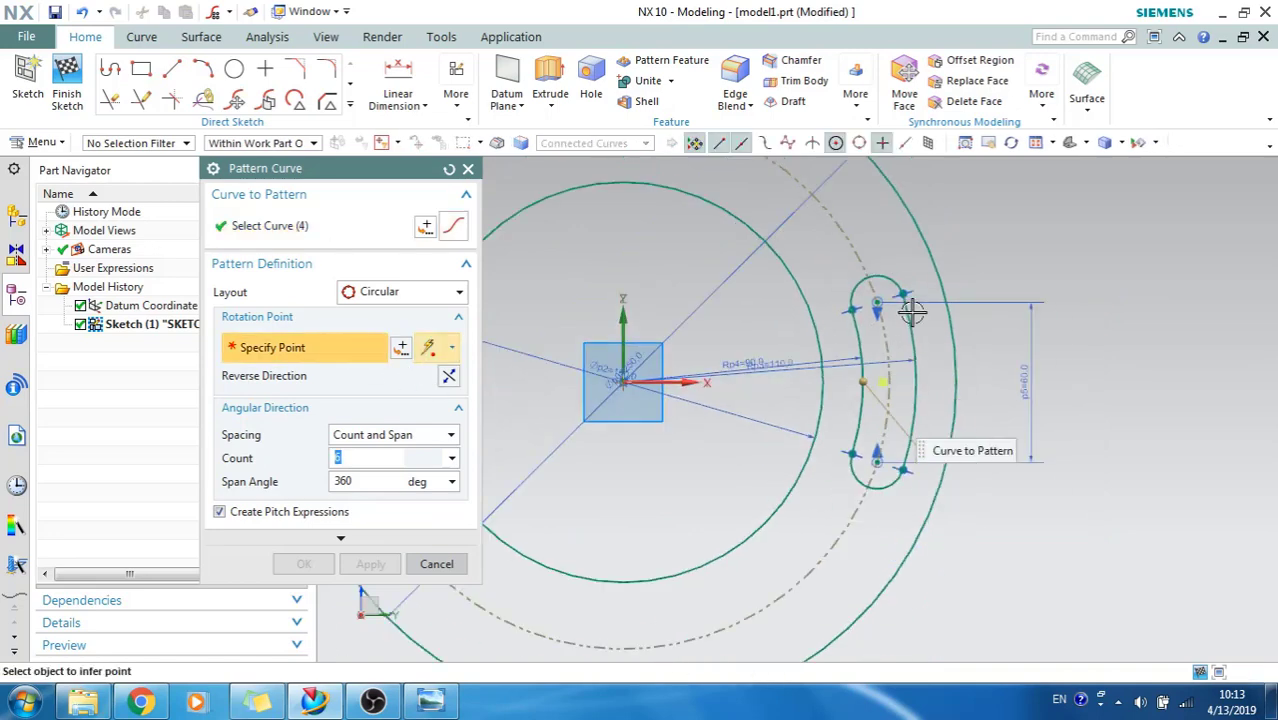
pyautogui.click(622, 382)
pyautogui.scroll(-2, 795, 345)
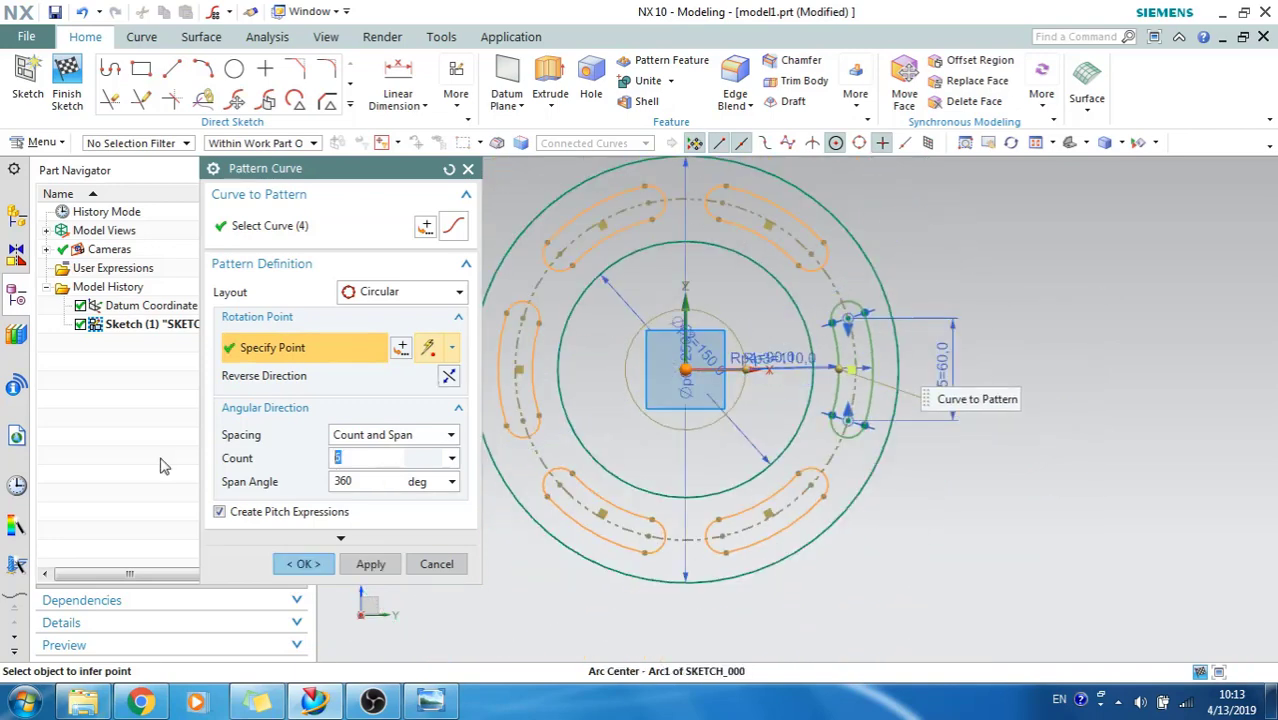
pyautogui.press('Tab')
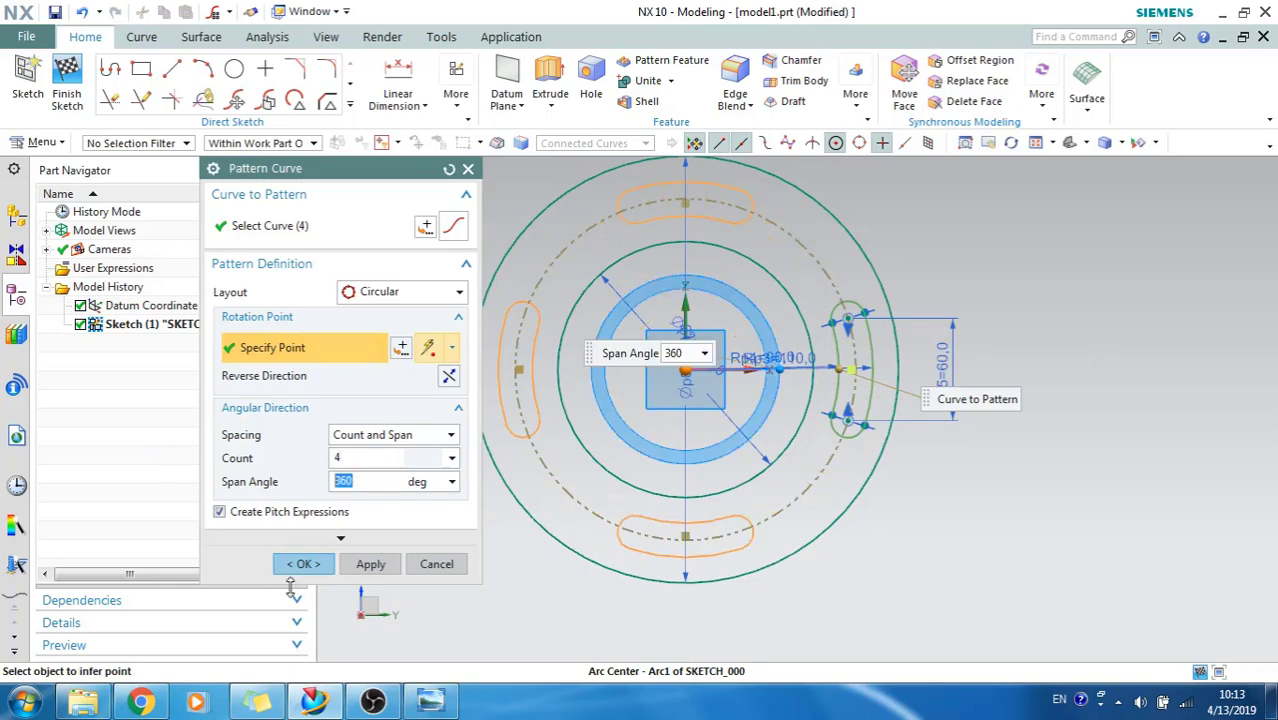
pyautogui.click(308, 564)
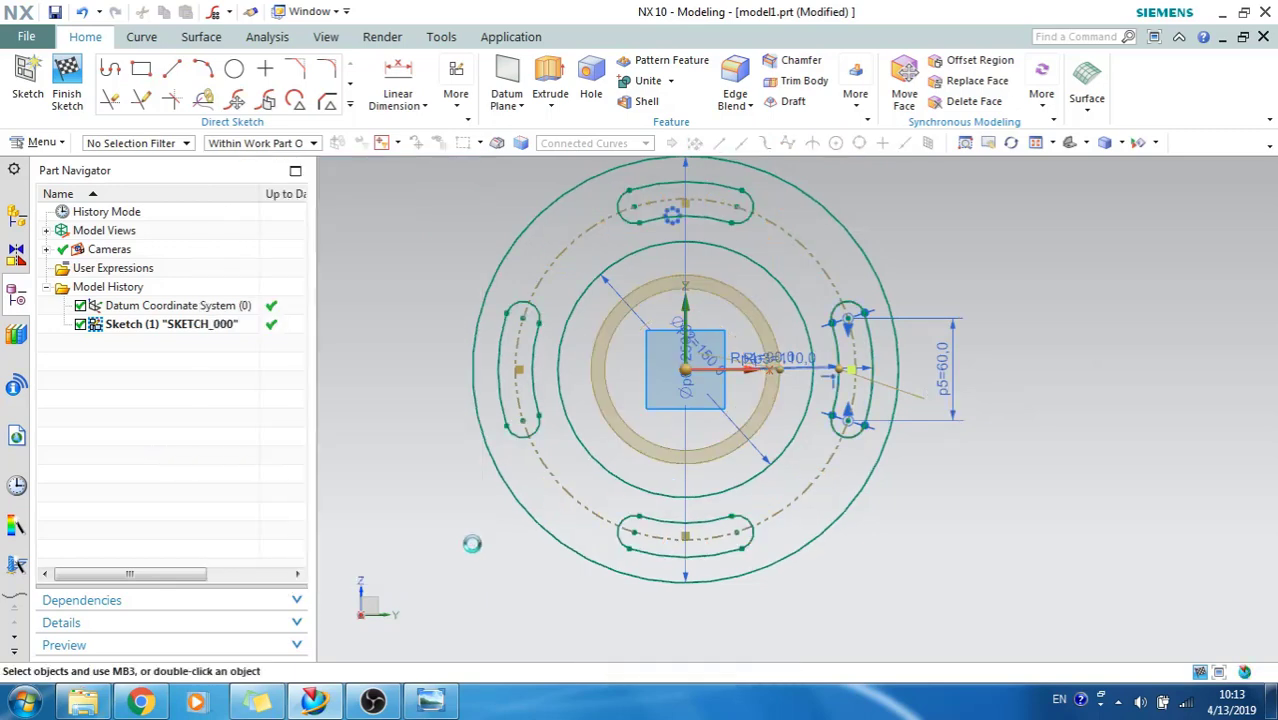
# Step: Review the inner cutout in catia.png, then move the inner circle's diameter dimension outside the outer circle in NX
pyautogui.click(429, 702)
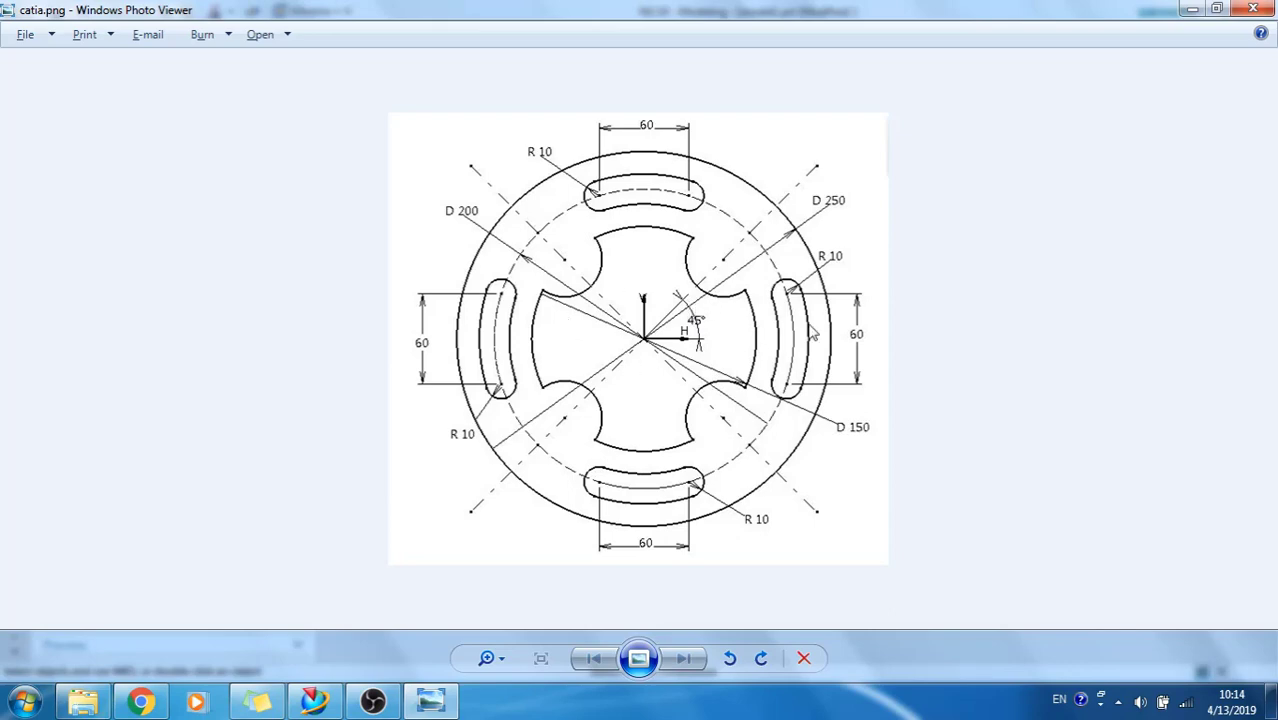
pyautogui.click(1192, 10)
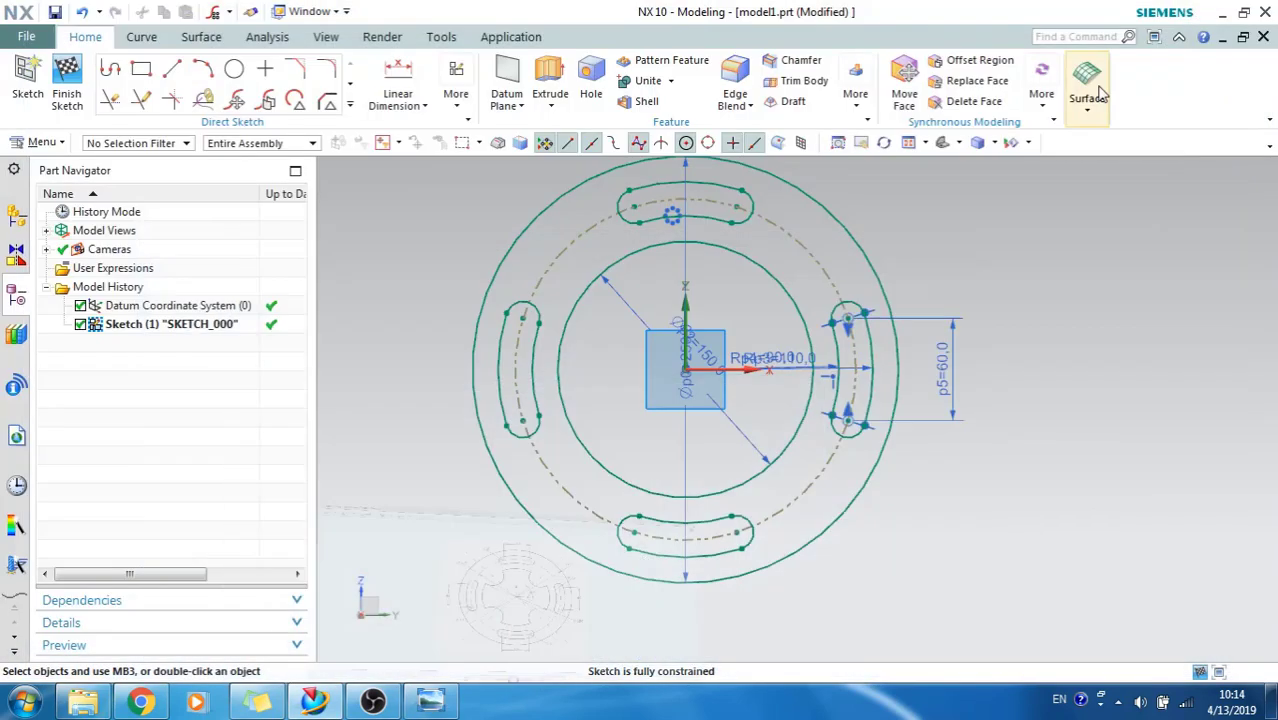
pyautogui.click(795, 428)
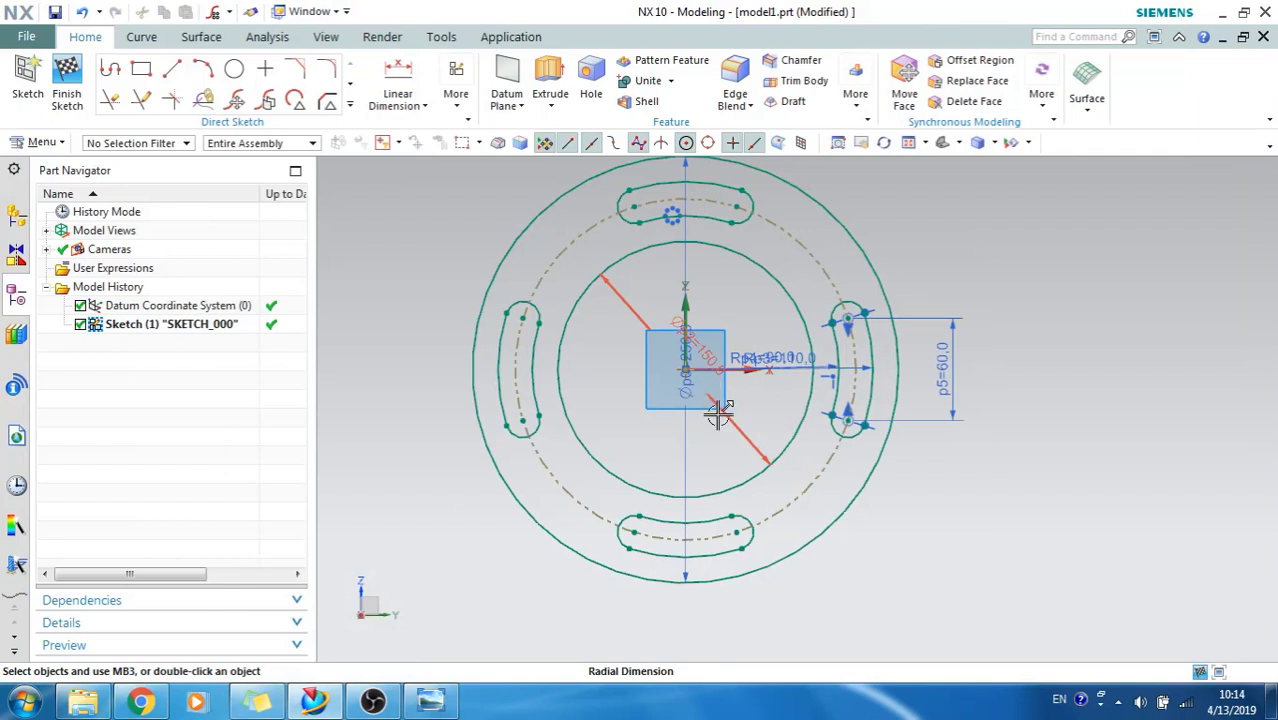
pyautogui.click(907, 520)
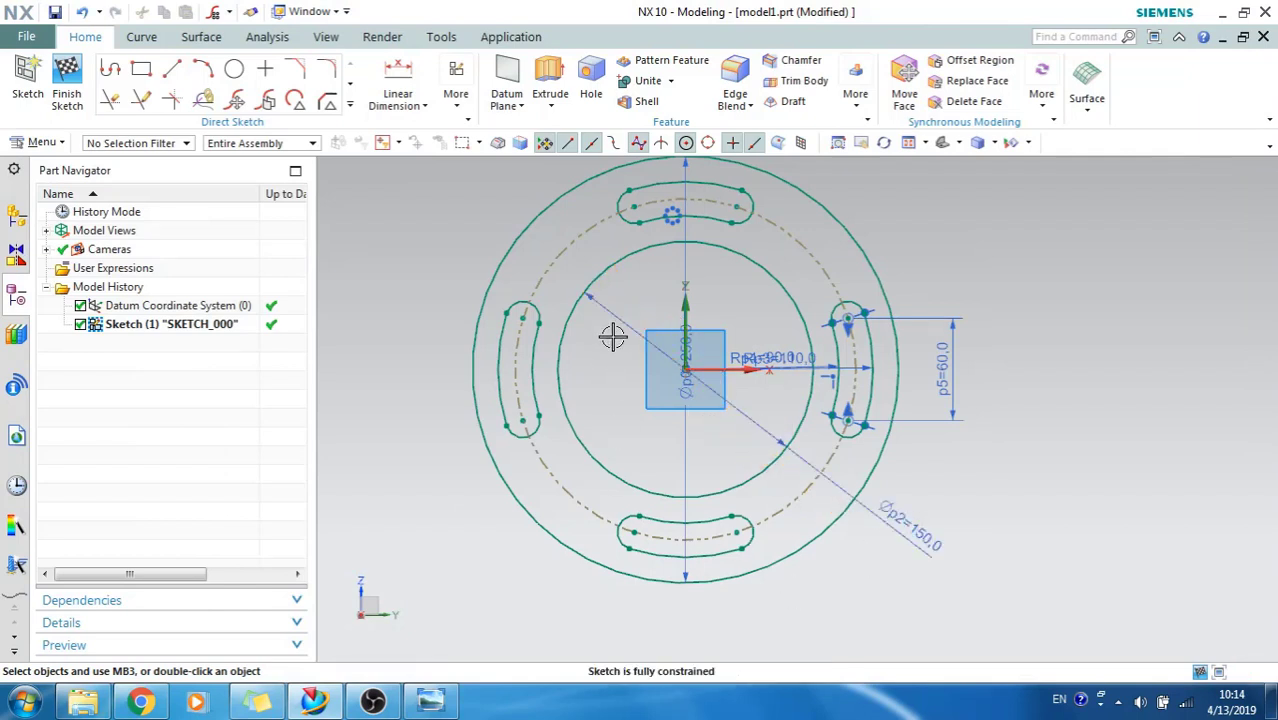
# Step: Draw a diagonal line about 160 mm long from the circles' centre up and right past the outer circle
pyautogui.click(172, 68)
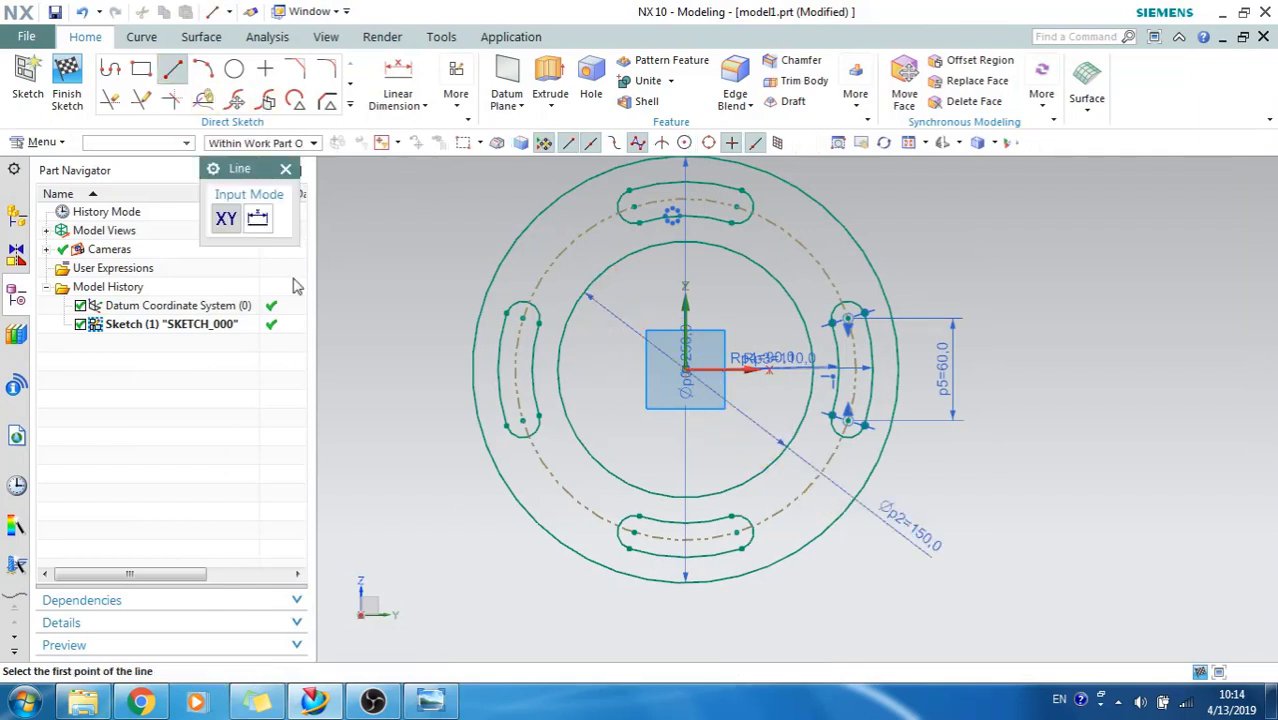
pyautogui.click(686, 370)
pyautogui.click(881, 178)
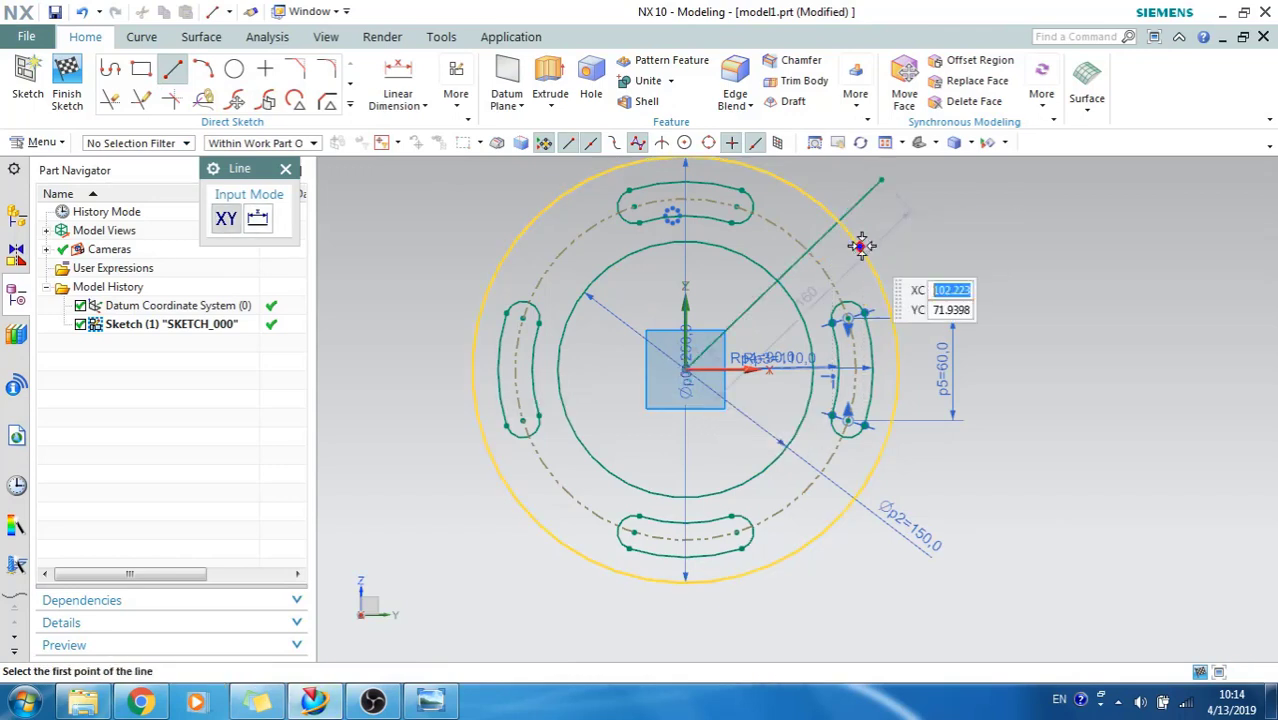
pyautogui.press('Escape')
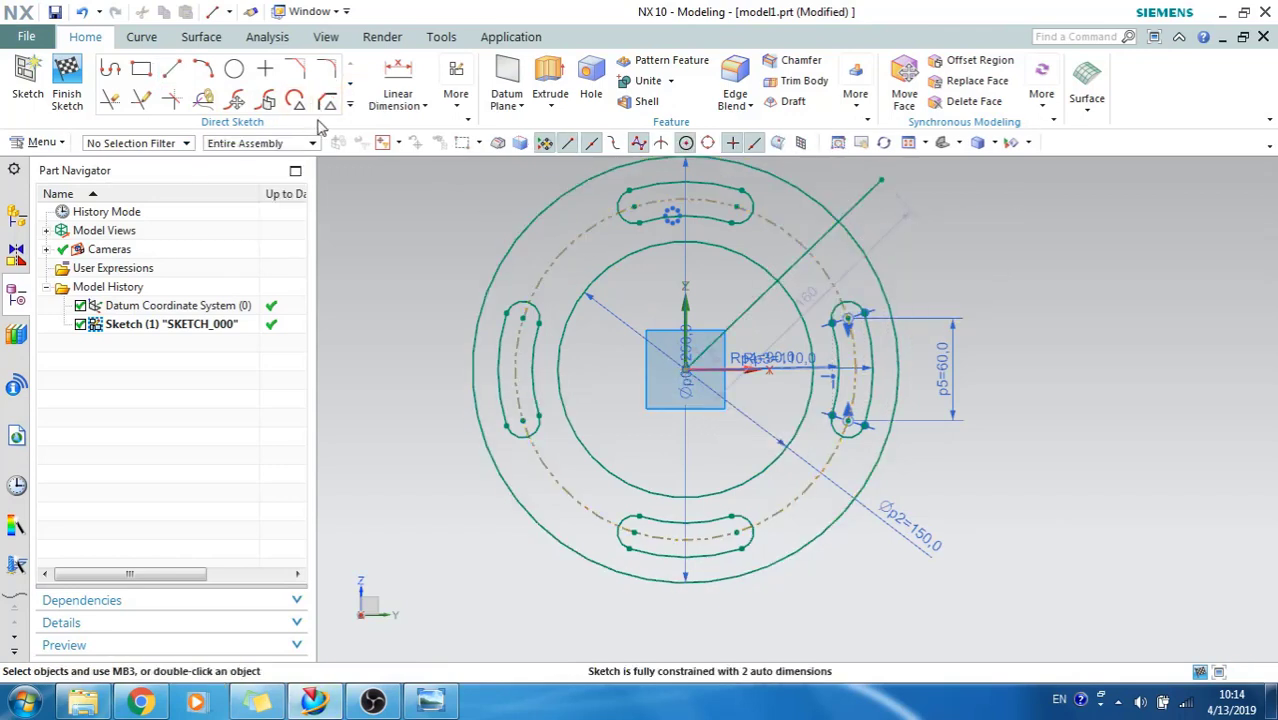
# Step: Add a 45° angular dimension between the diagonal line and the datum's horizontal axis, placed outside the outer circle
pyautogui.click(349, 106)
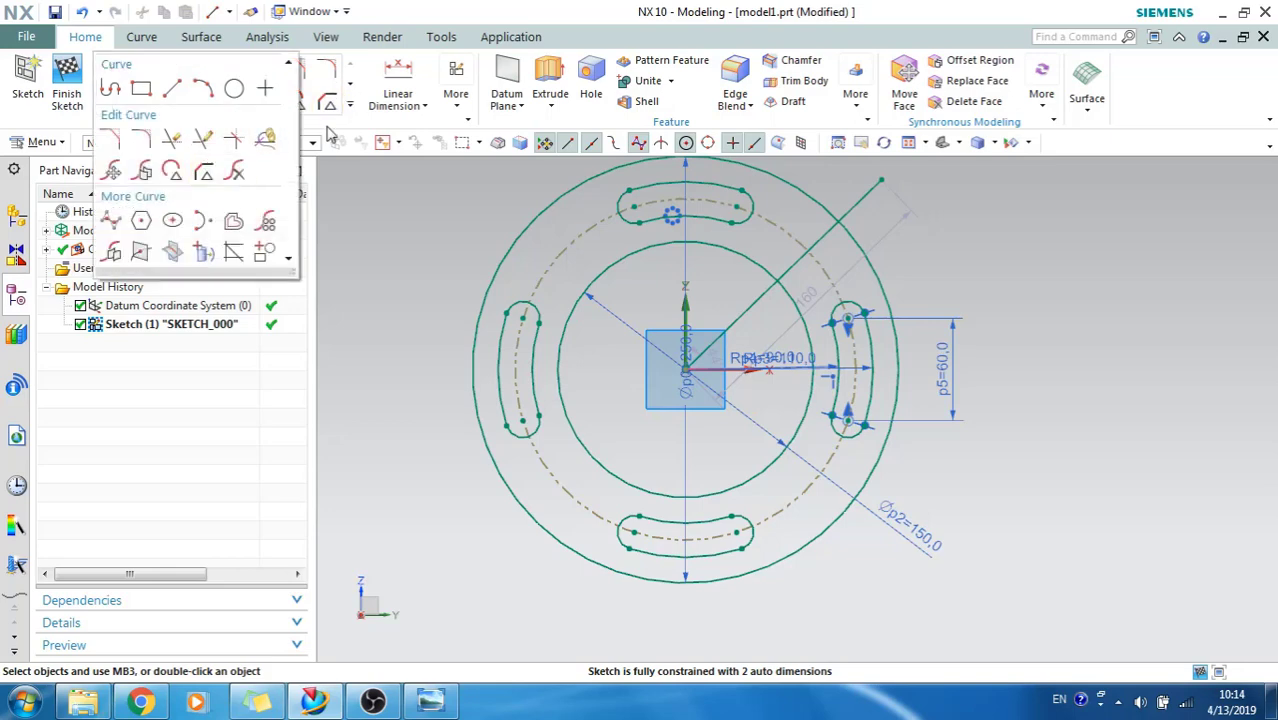
pyautogui.click(400, 101)
pyautogui.click(402, 190)
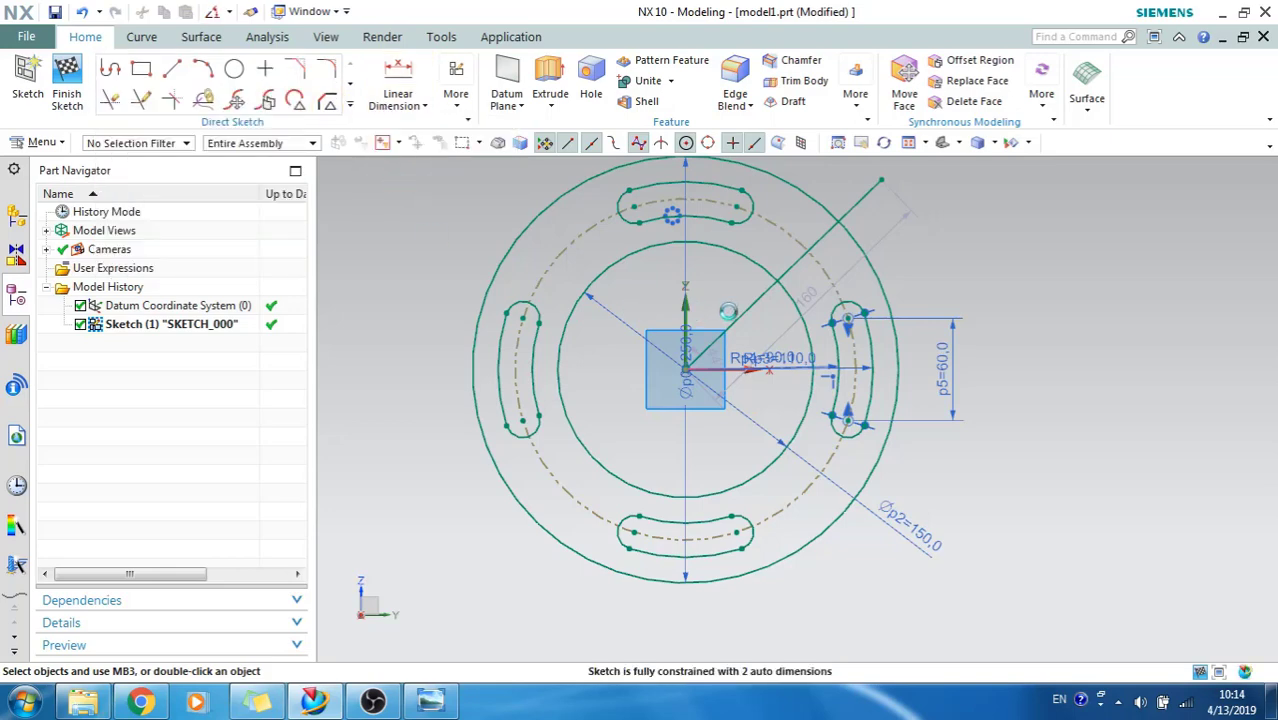
pyautogui.click(747, 365)
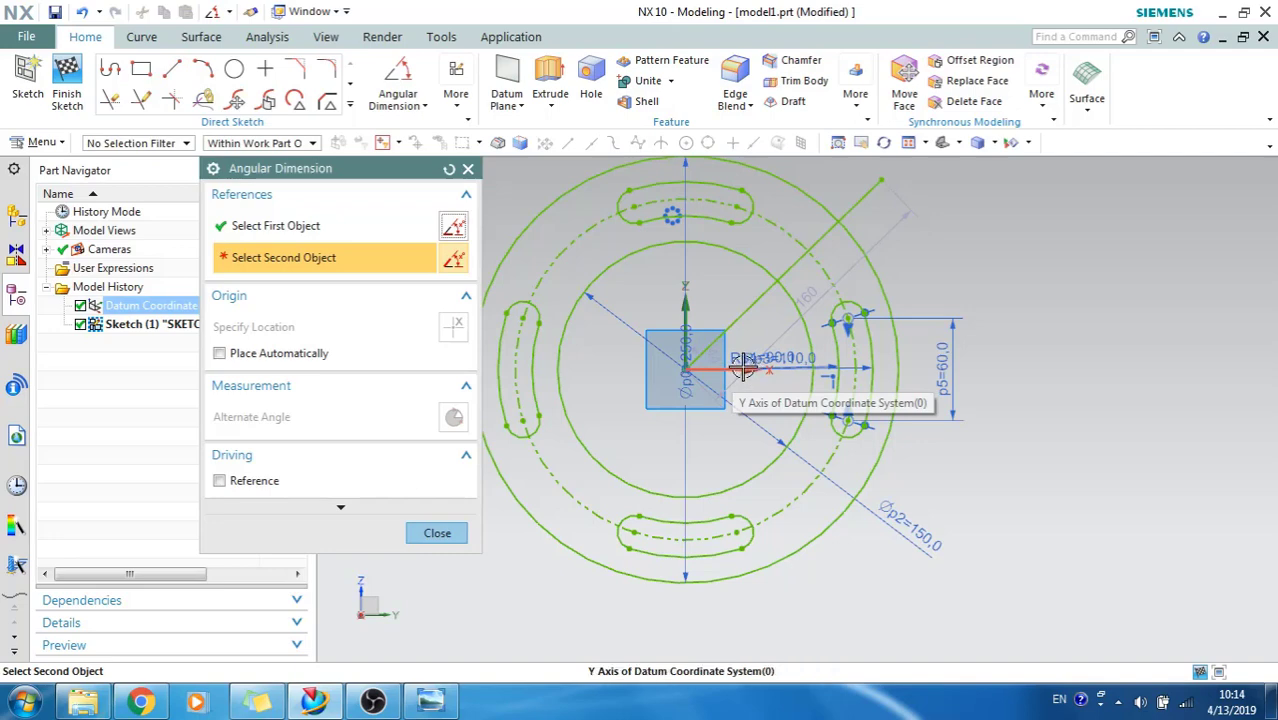
pyautogui.click(747, 366)
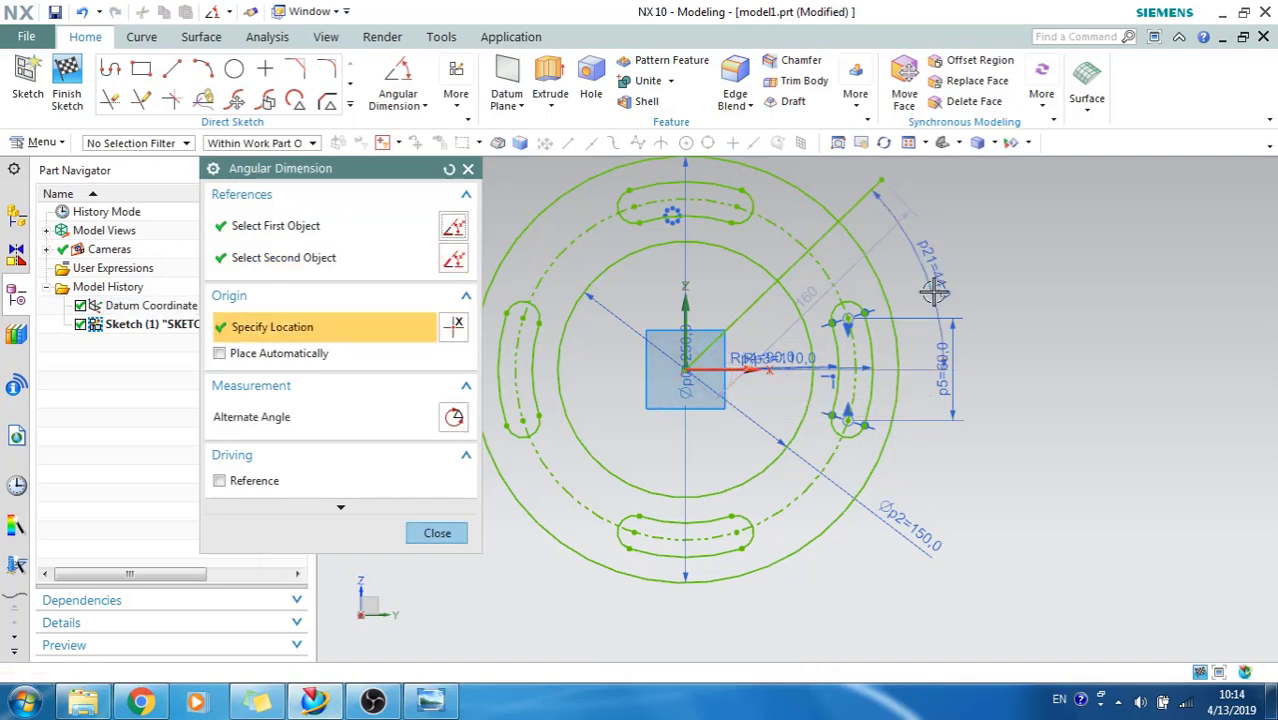
pyautogui.click(934, 290)
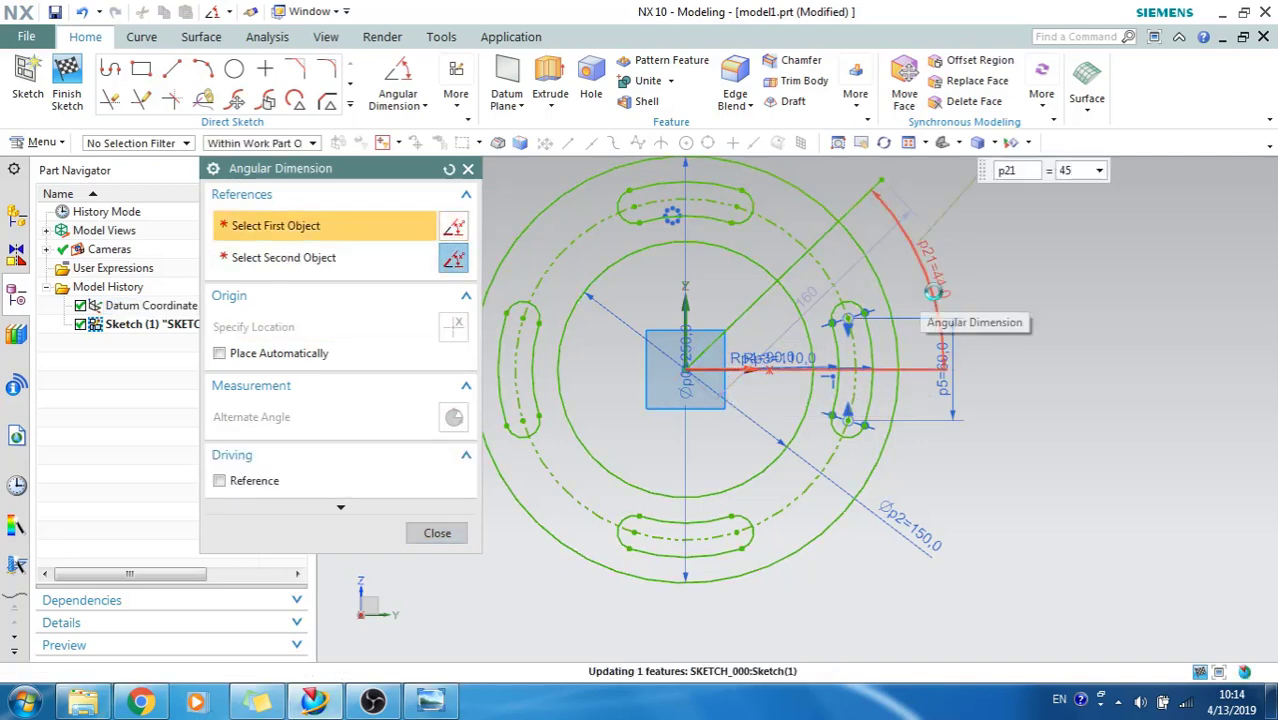
pyautogui.click(437, 533)
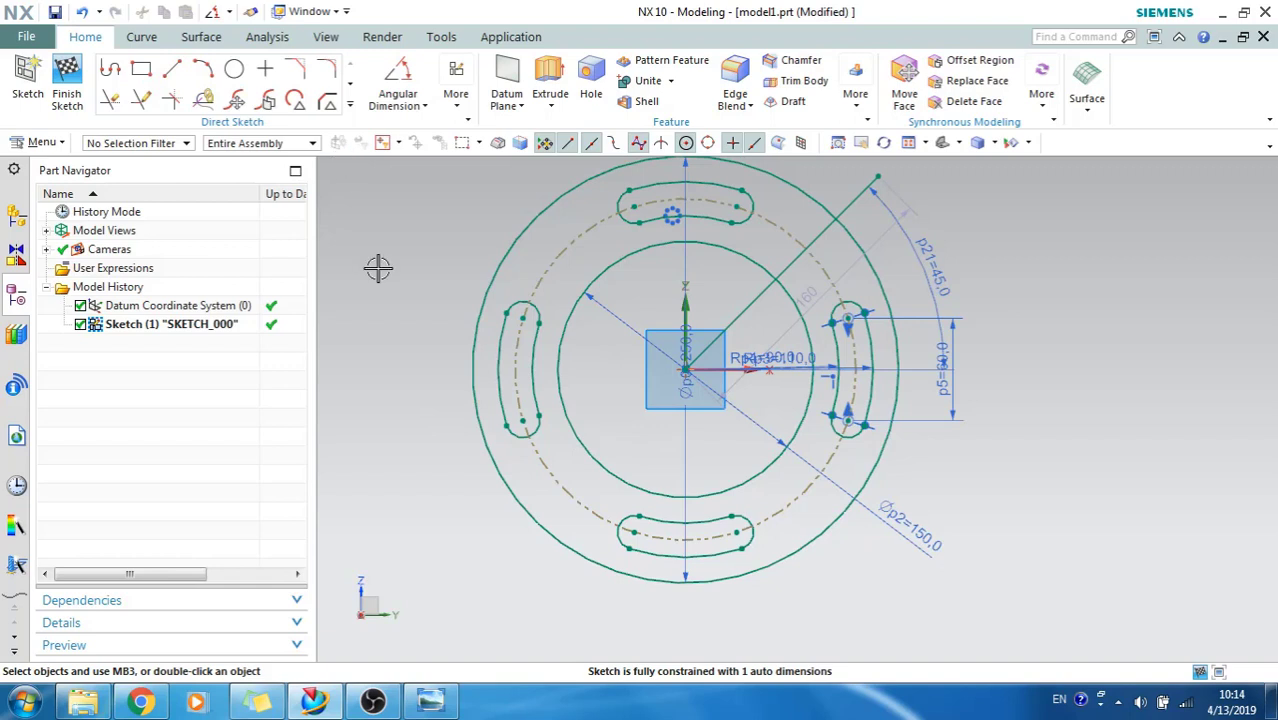
# Step: Extend the diagonal line through the circles' centre down to the lower-left side of the outer circle
pyautogui.press('e')
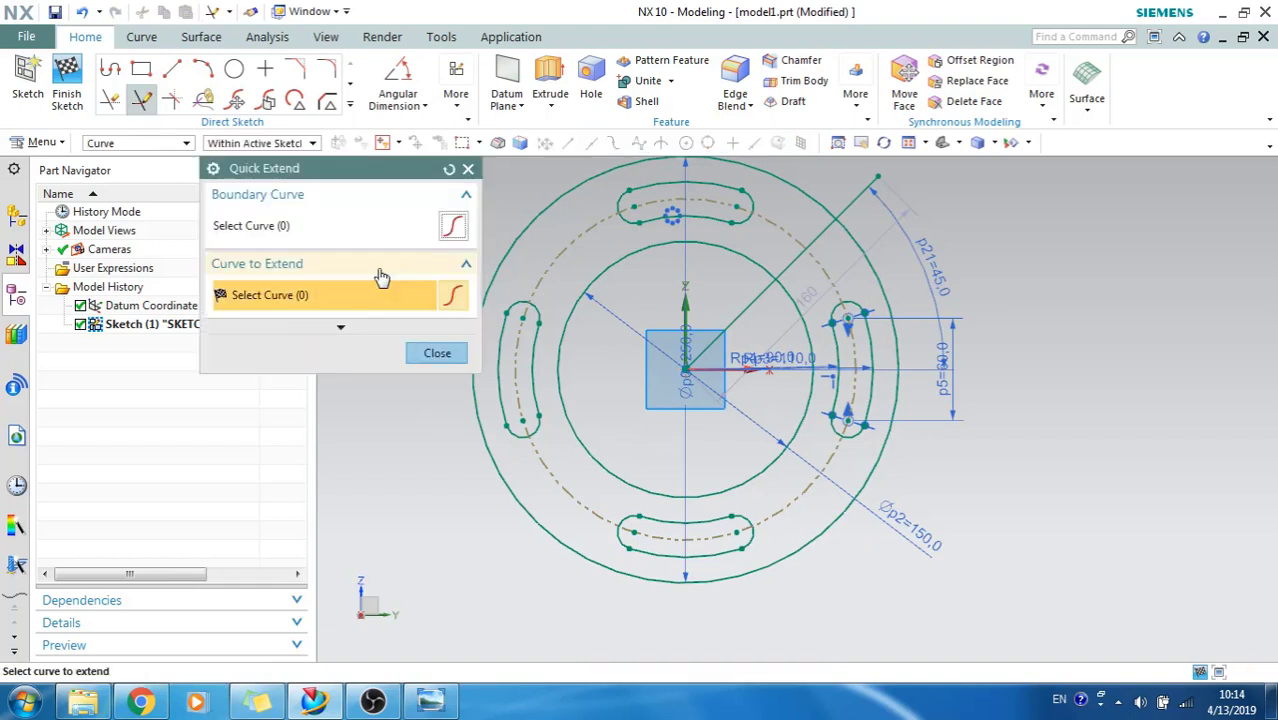
pyautogui.click(714, 343)
pyautogui.click(516, 503)
pyautogui.click(437, 353)
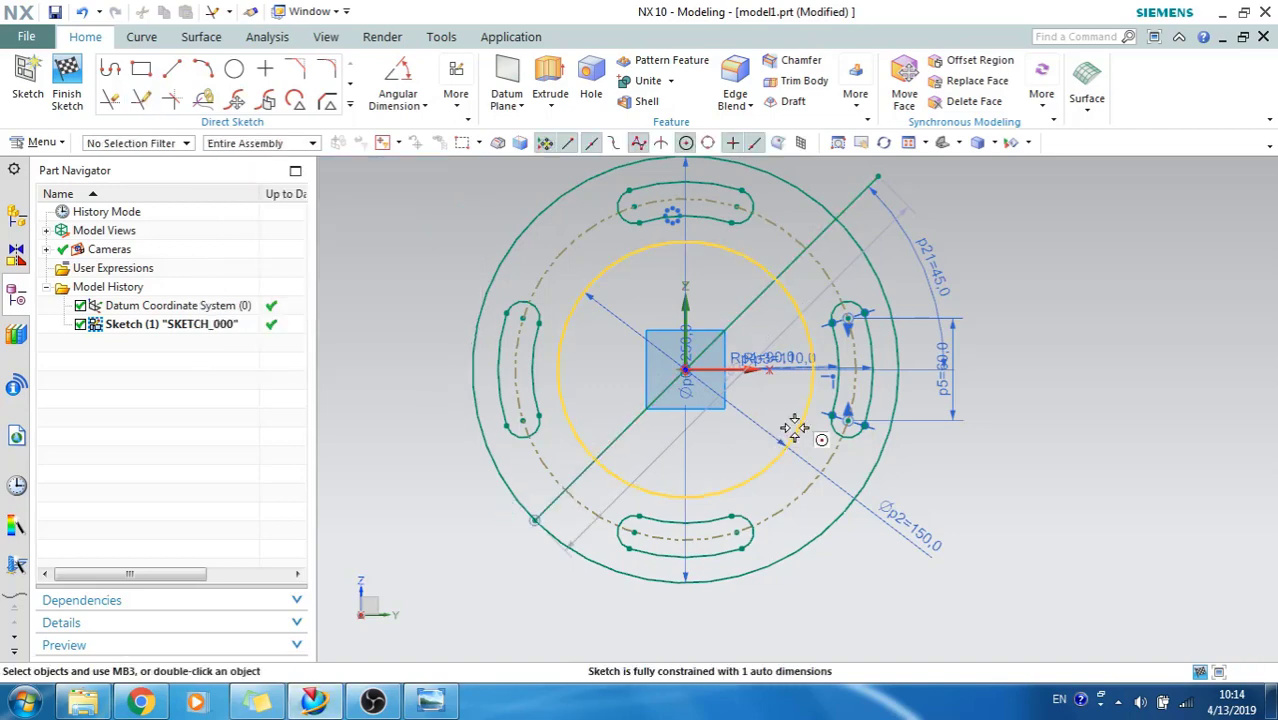
# Step: Trim the diagonal's upper end back to the outer circle and convert the line to reference
pyautogui.press('t')
pyautogui.click(860, 196)
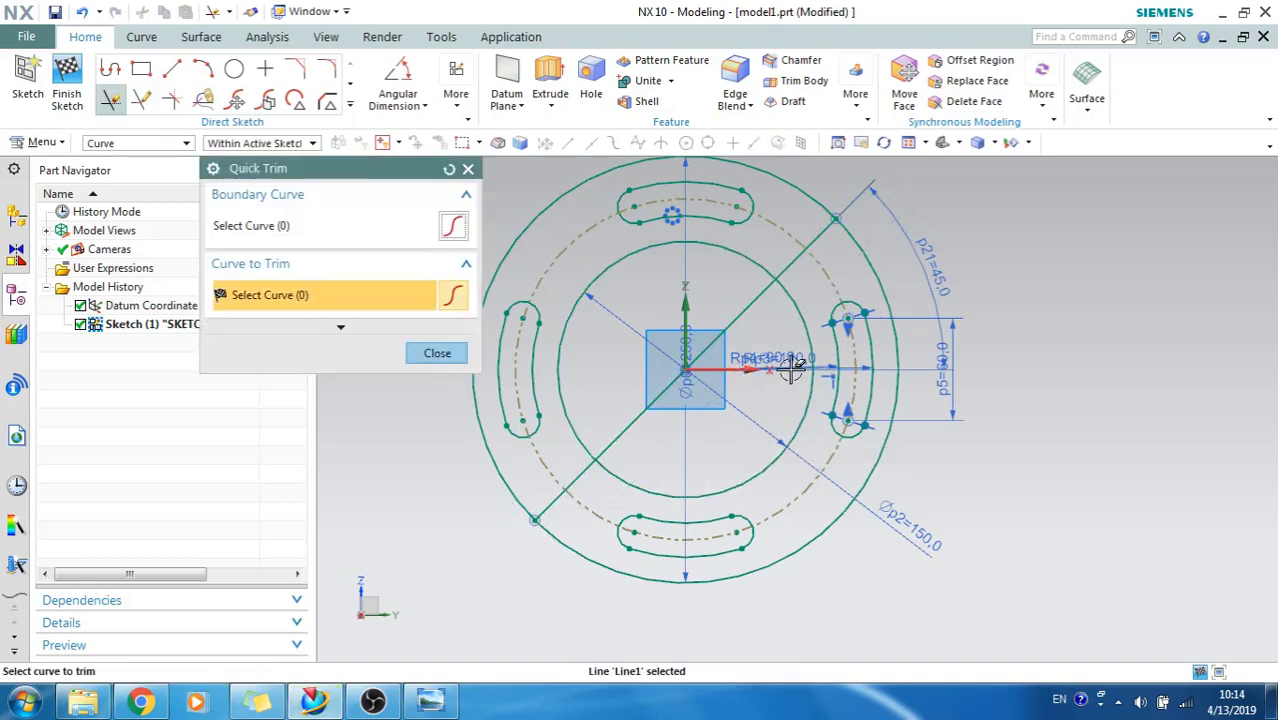
pyautogui.press('Escape')
pyautogui.click(736, 312)
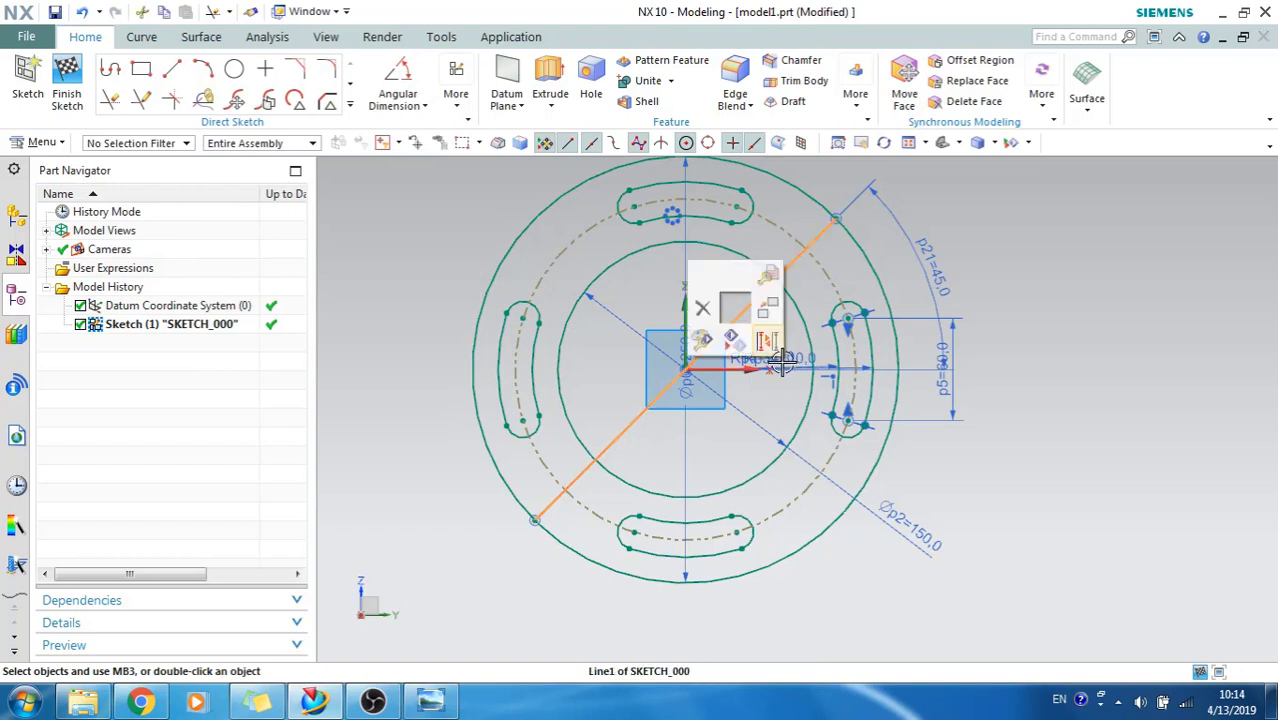
pyautogui.click(598, 482)
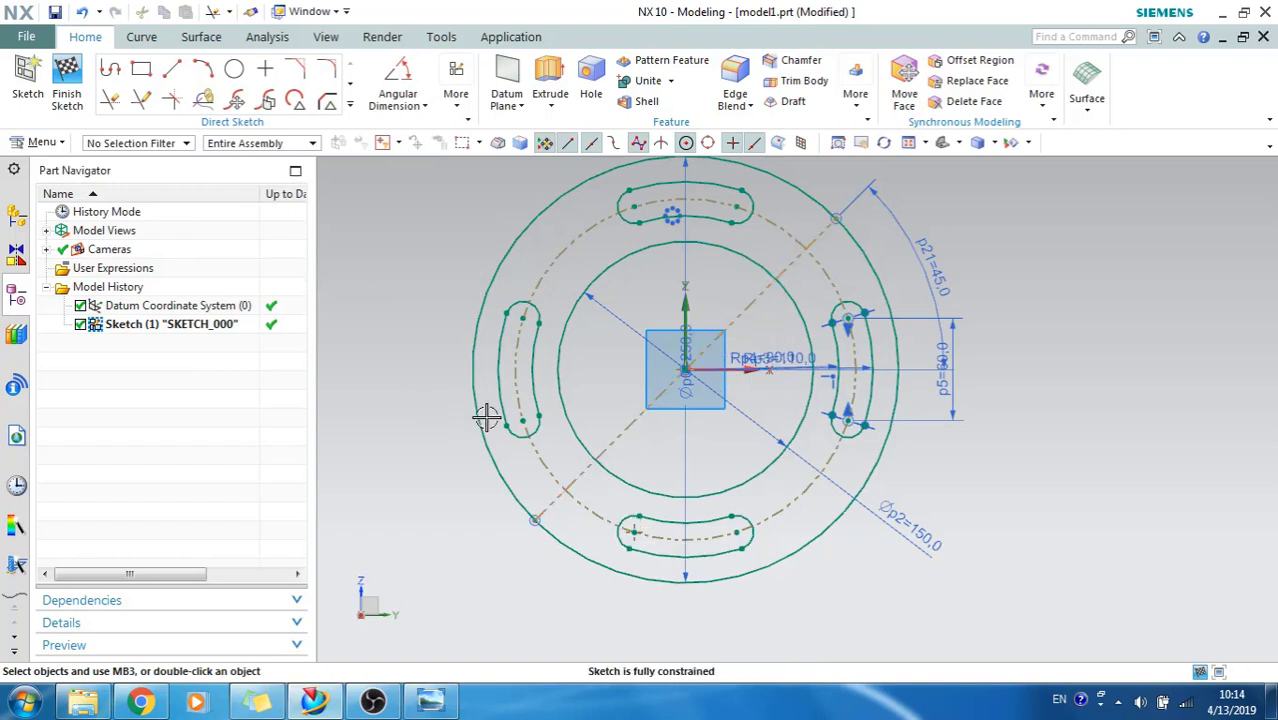
pyautogui.click(172, 70)
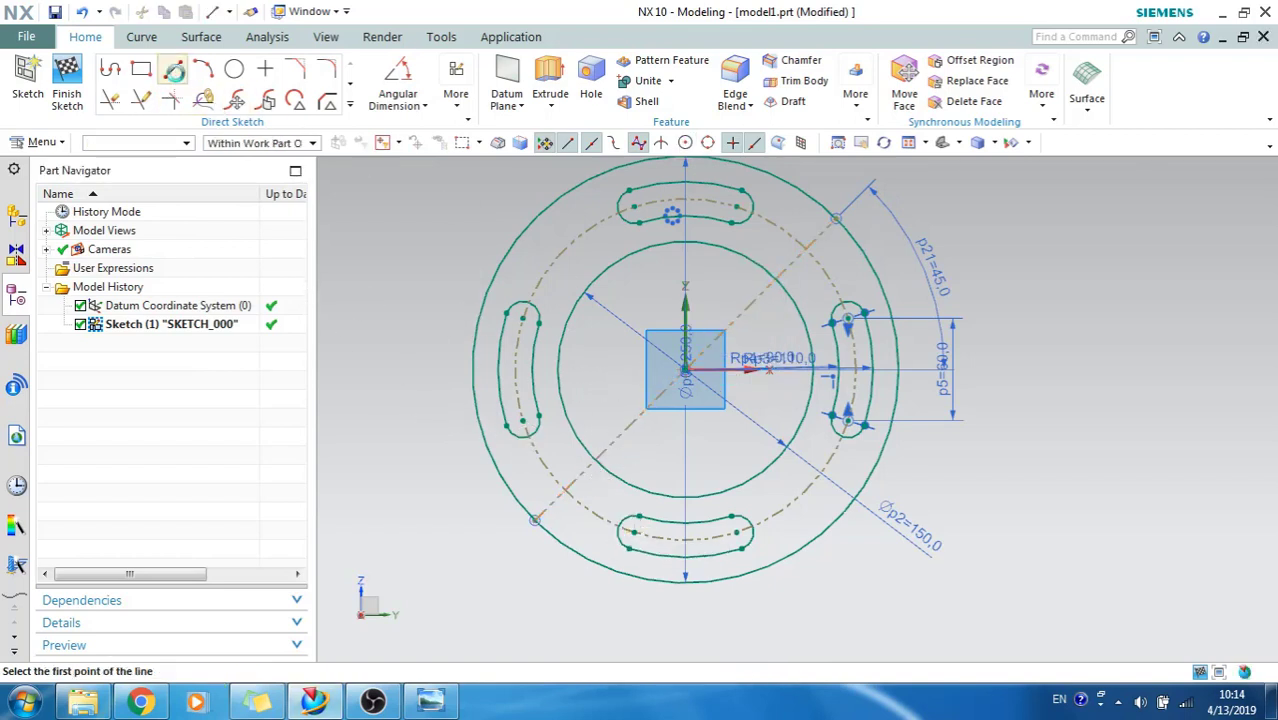
pyautogui.click(552, 203)
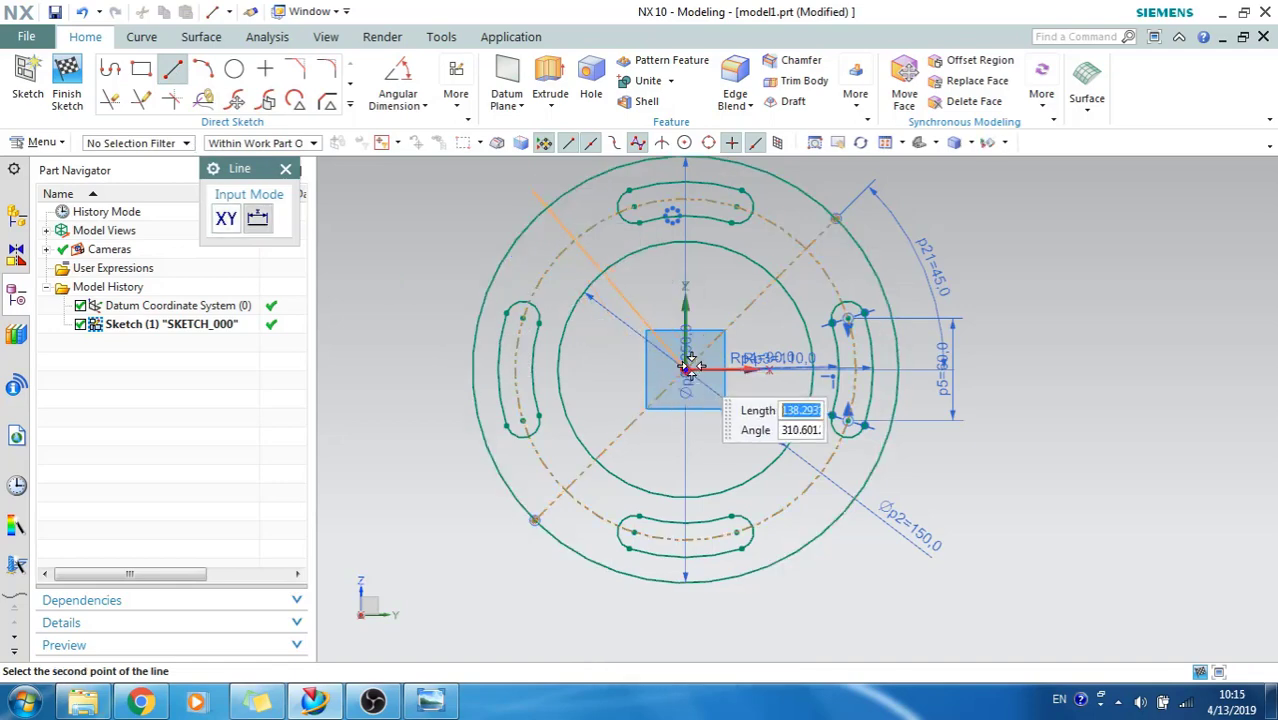
pyautogui.click(871, 607)
pyautogui.press('Escape')
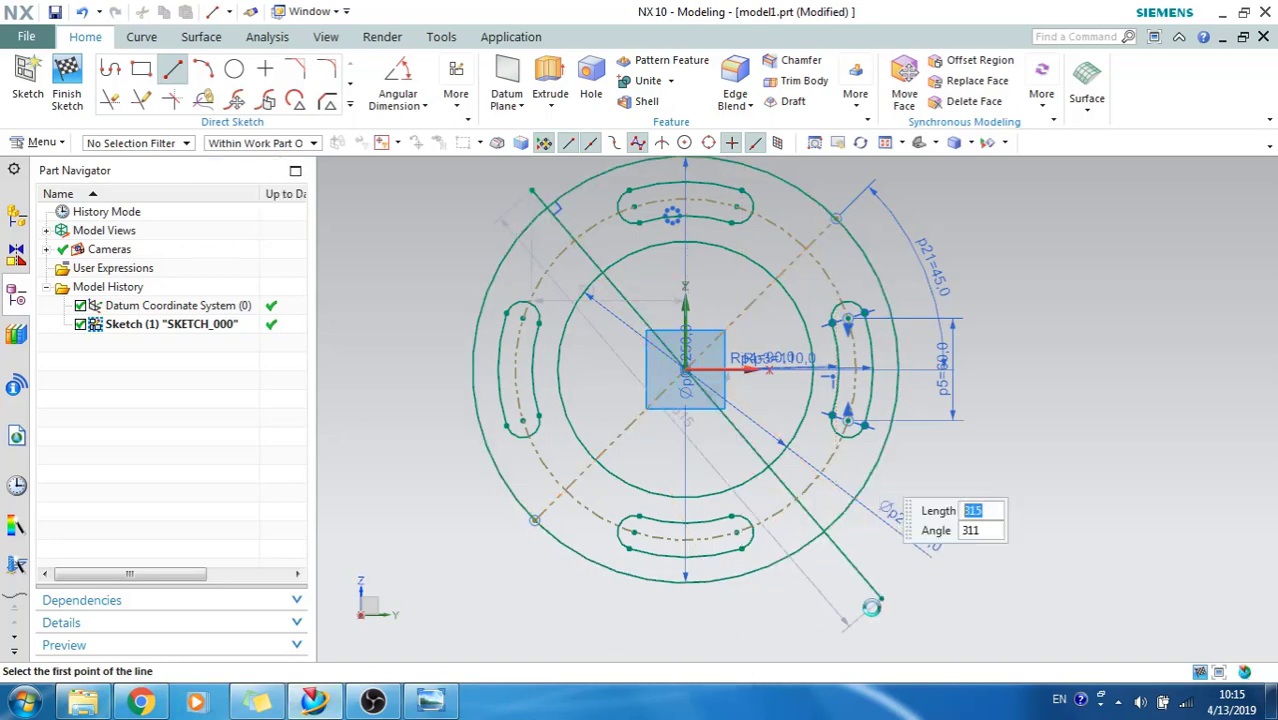
pyautogui.click(694, 422)
pyautogui.press('Delete')
# Step: Draw a second diagonal line 330 mm long at about 321°, running from outside the outer circle's upper left to its lower right
pyautogui.click(172, 68)
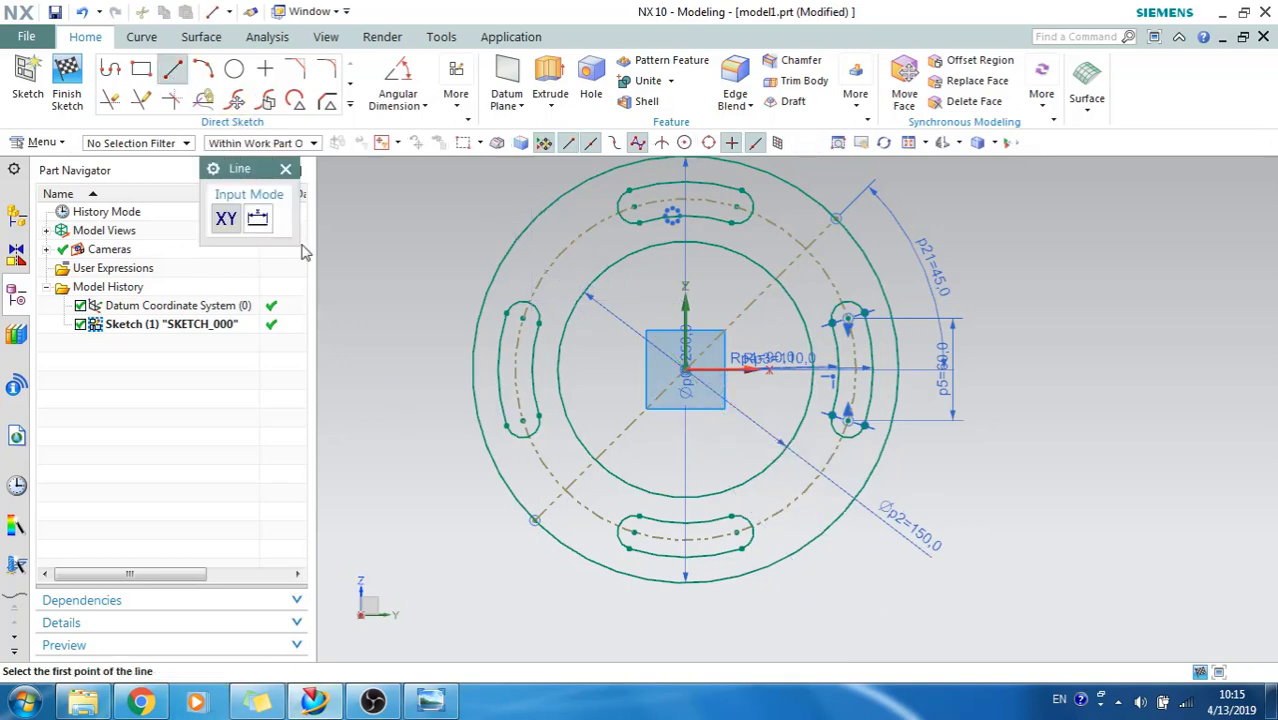
pyautogui.click(453, 222)
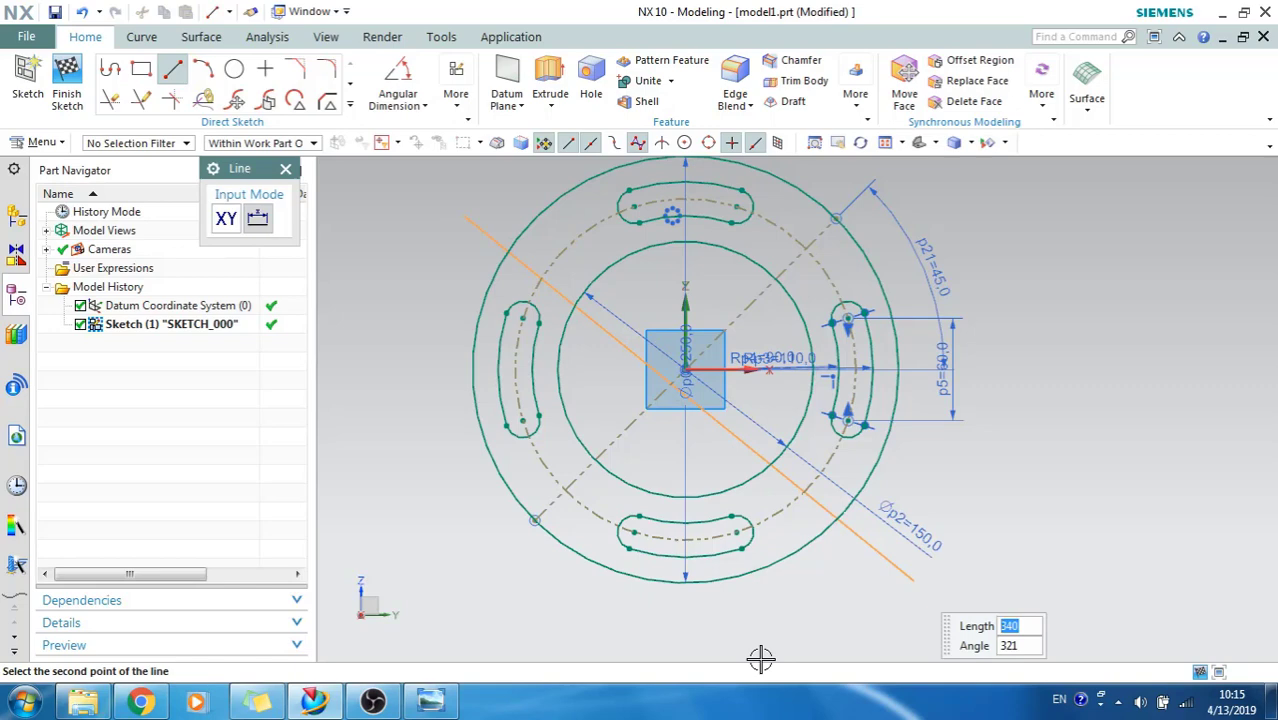
pyautogui.write('330')
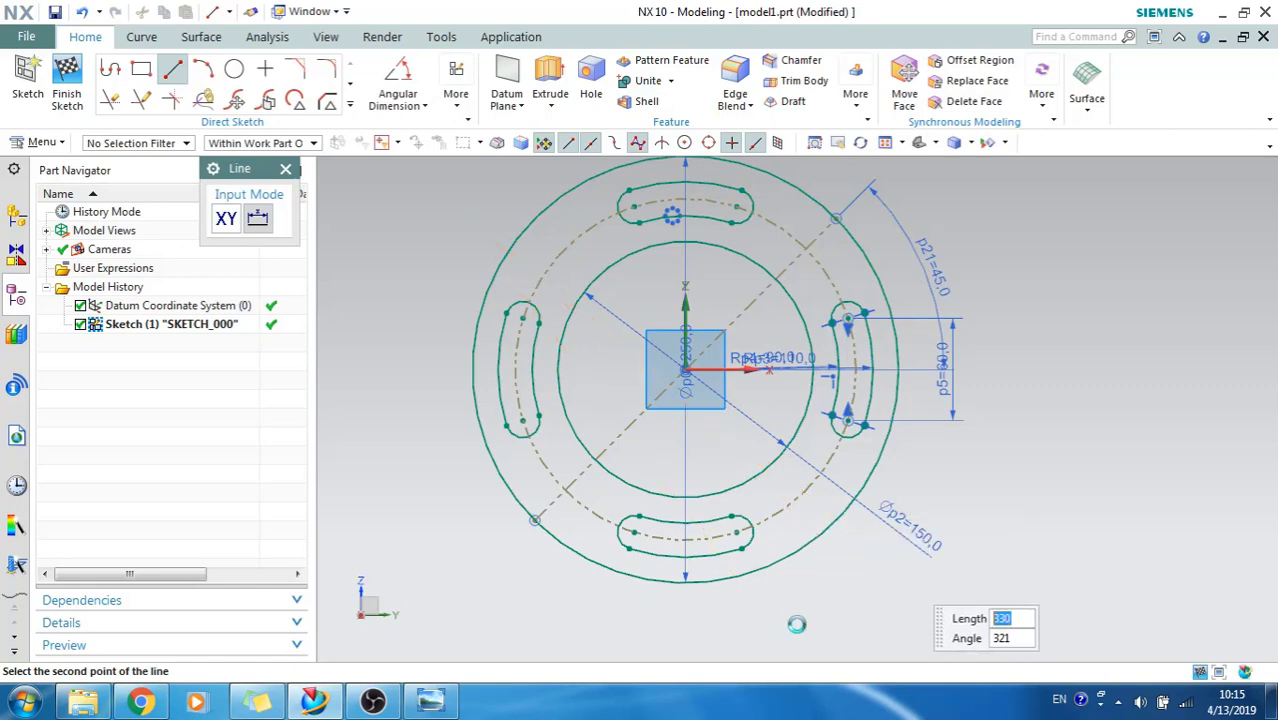
pyautogui.press('Return')
pyautogui.press('Escape')
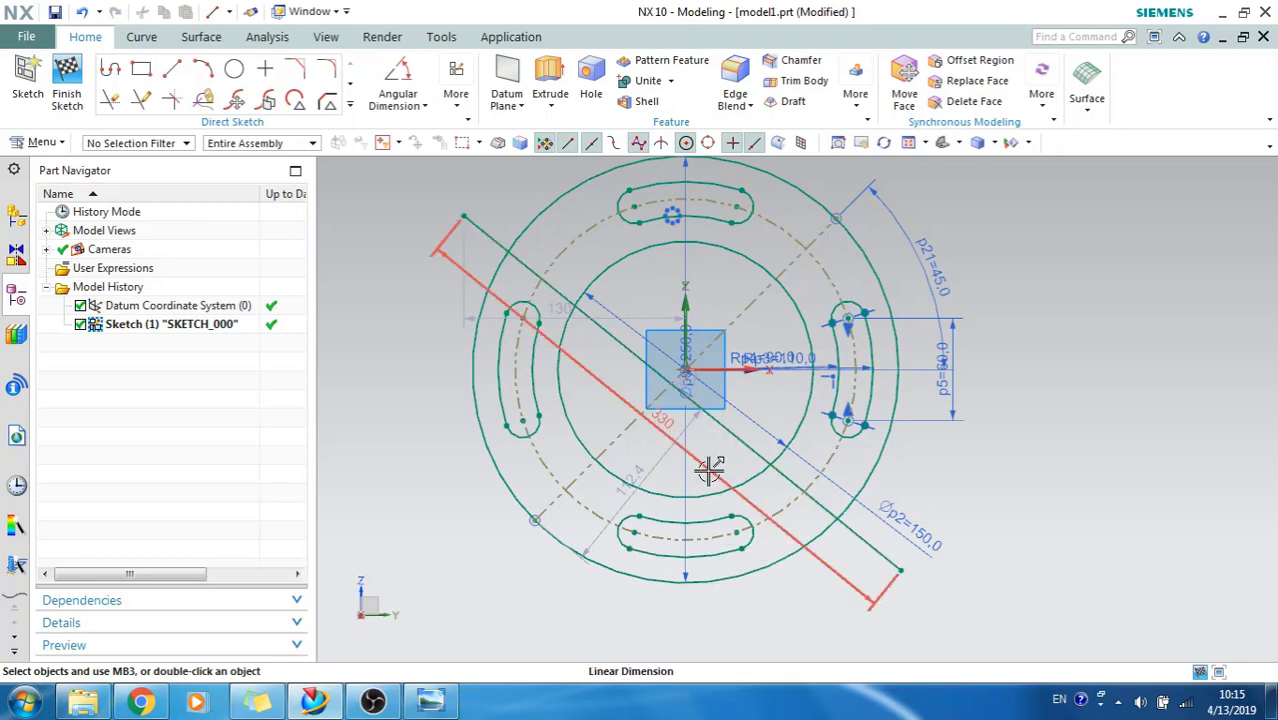
# Step: Constrain the second diagonal to pass through the circles' centre and to be perpendicular to the first diagonal
pyautogui.press('c')
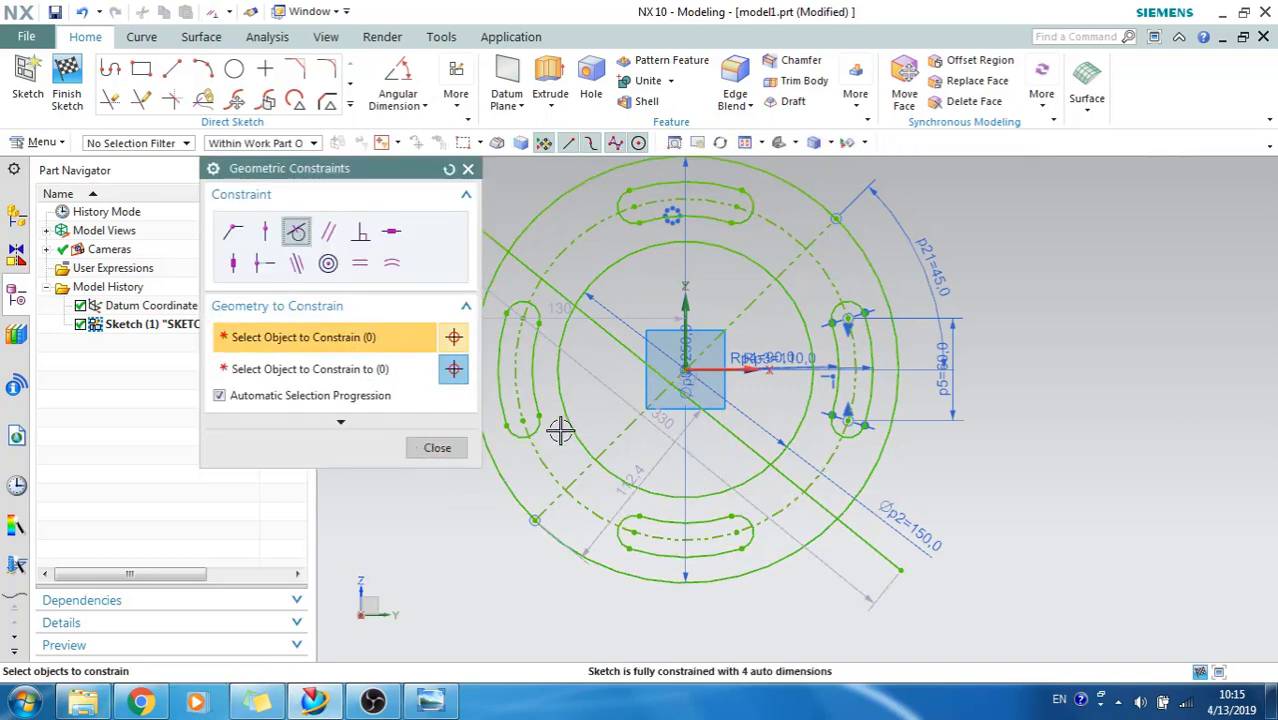
pyautogui.click(265, 233)
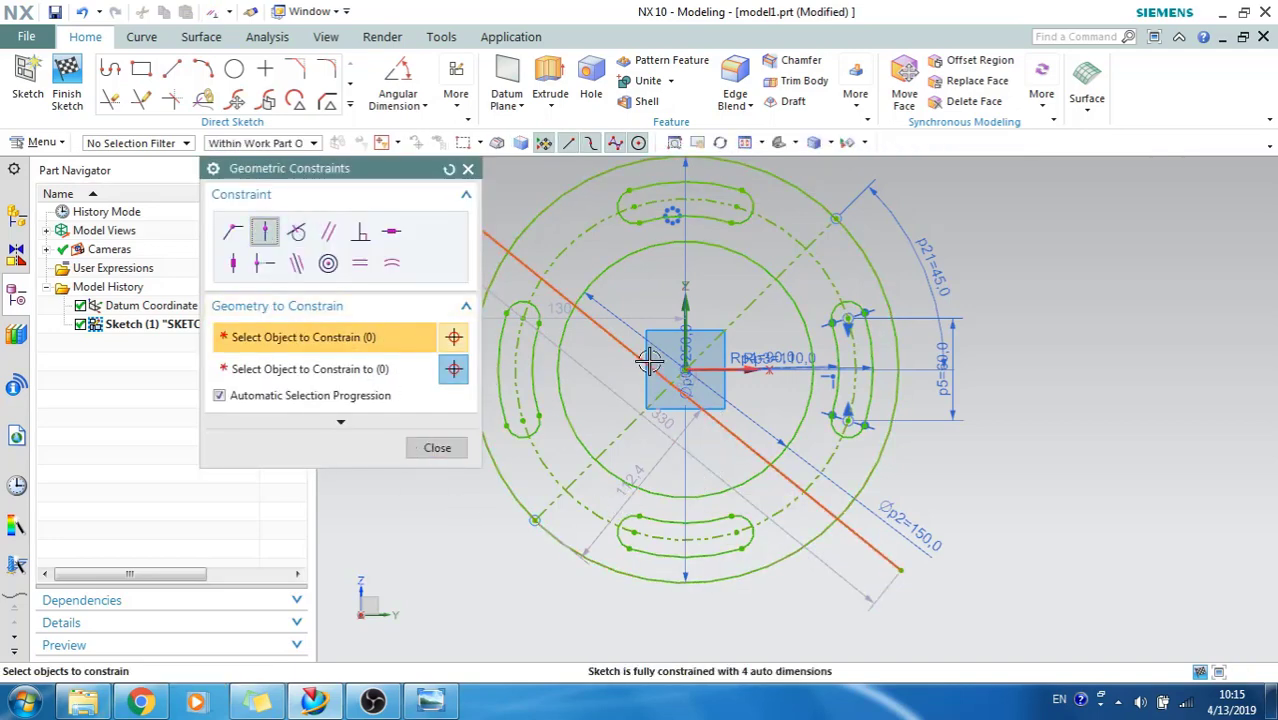
pyautogui.click(683, 378)
pyautogui.click(612, 485)
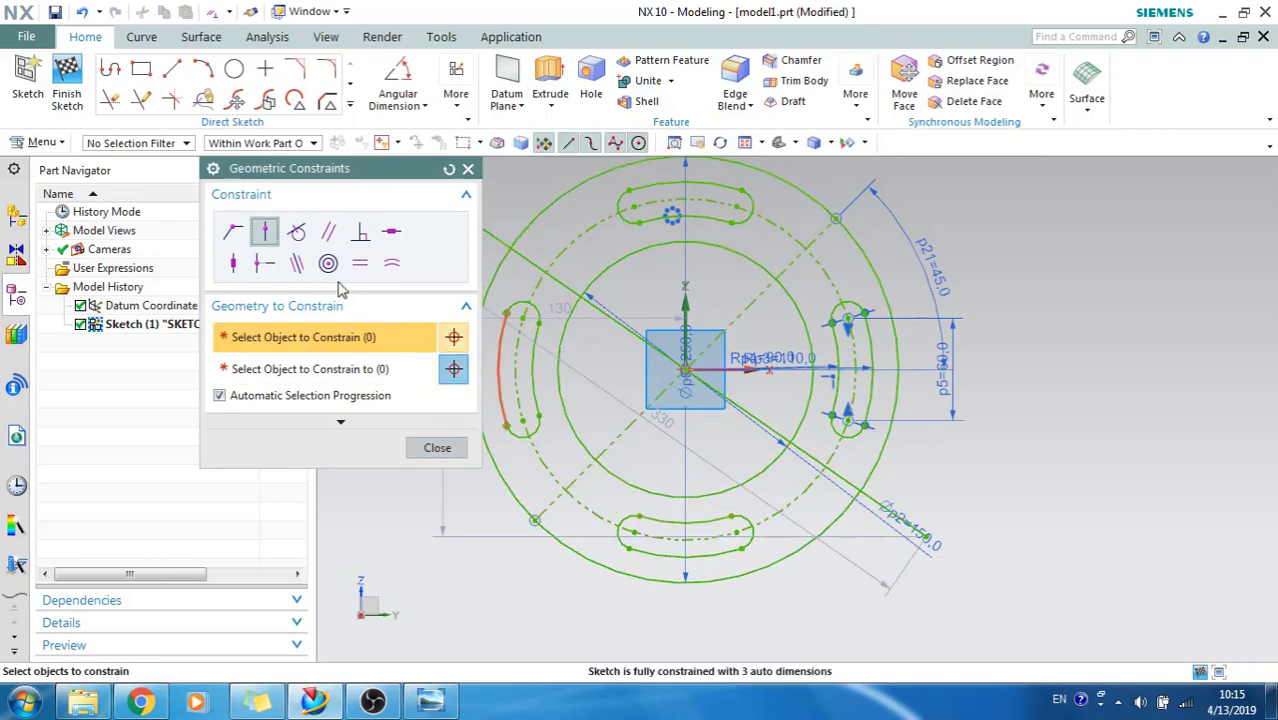
pyautogui.click(361, 231)
pyautogui.click(725, 393)
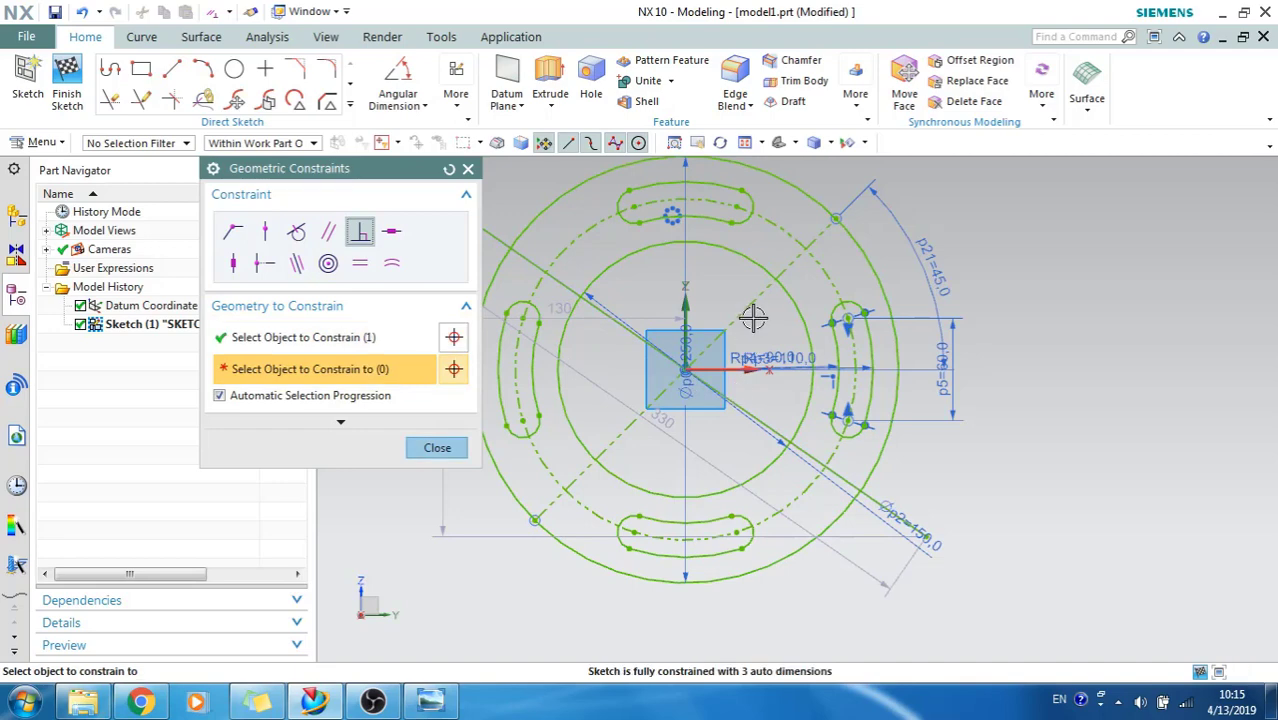
pyautogui.click(704, 514)
pyautogui.press('Escape')
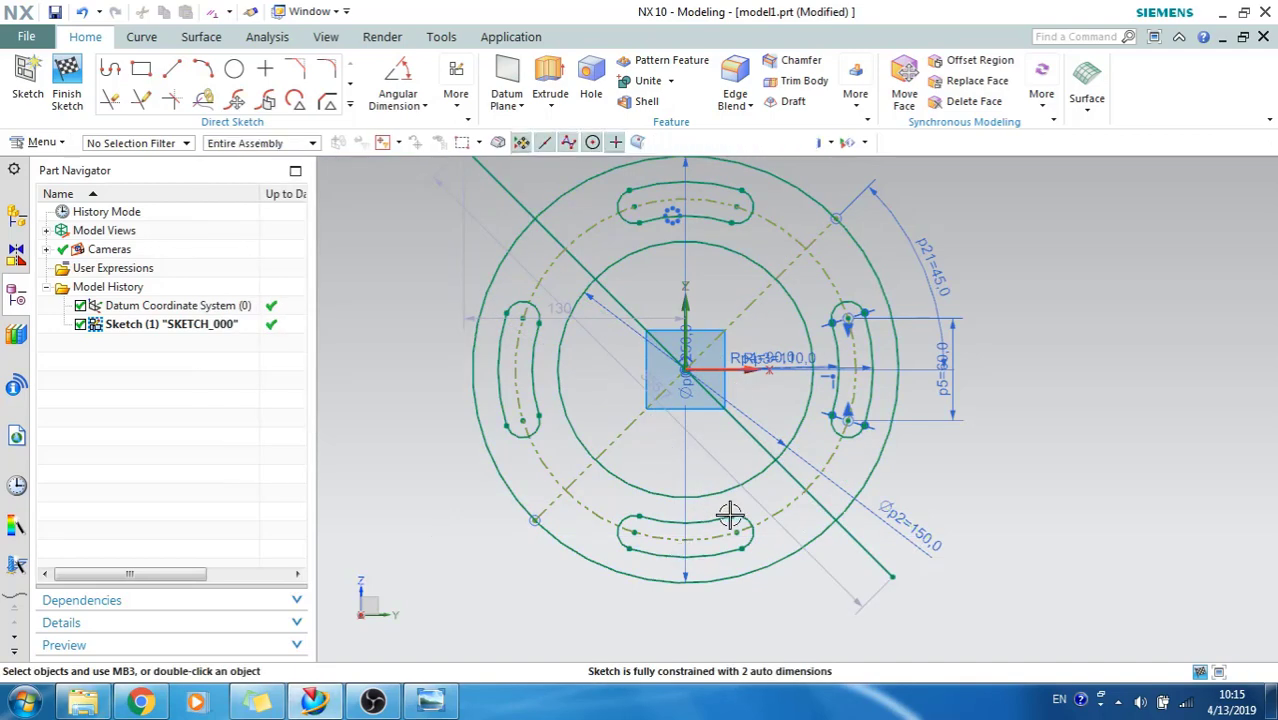
# Step: Convert the second diagonal to a reference line and trim both its ends back to the outer circle
pyautogui.click(737, 421)
pyautogui.click(758, 463)
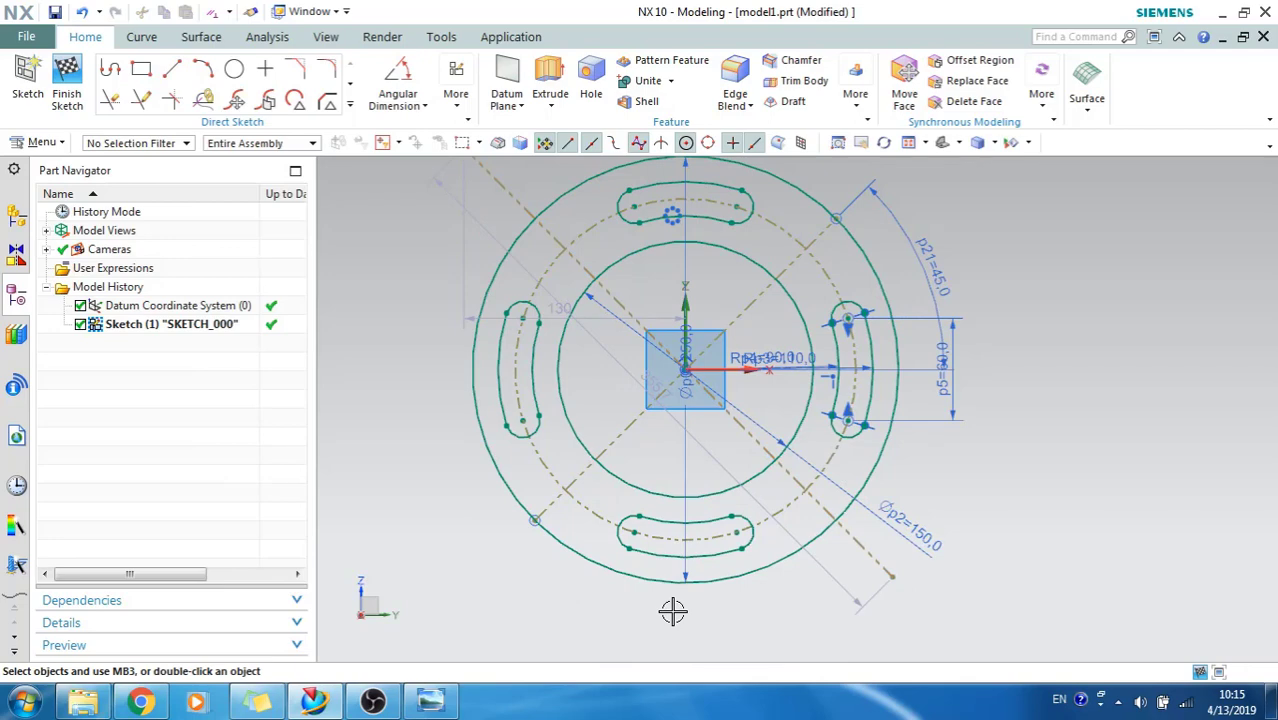
pyautogui.press('c')
pyautogui.press('t')
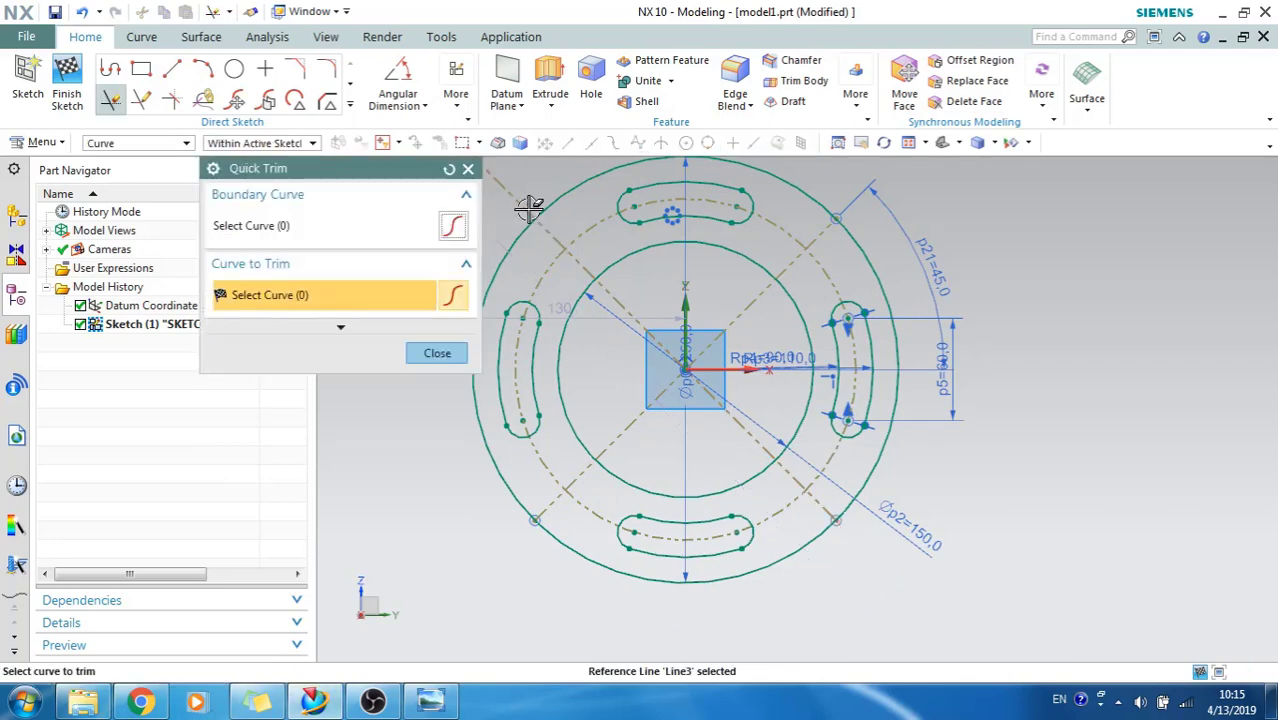
pyautogui.click(452, 355)
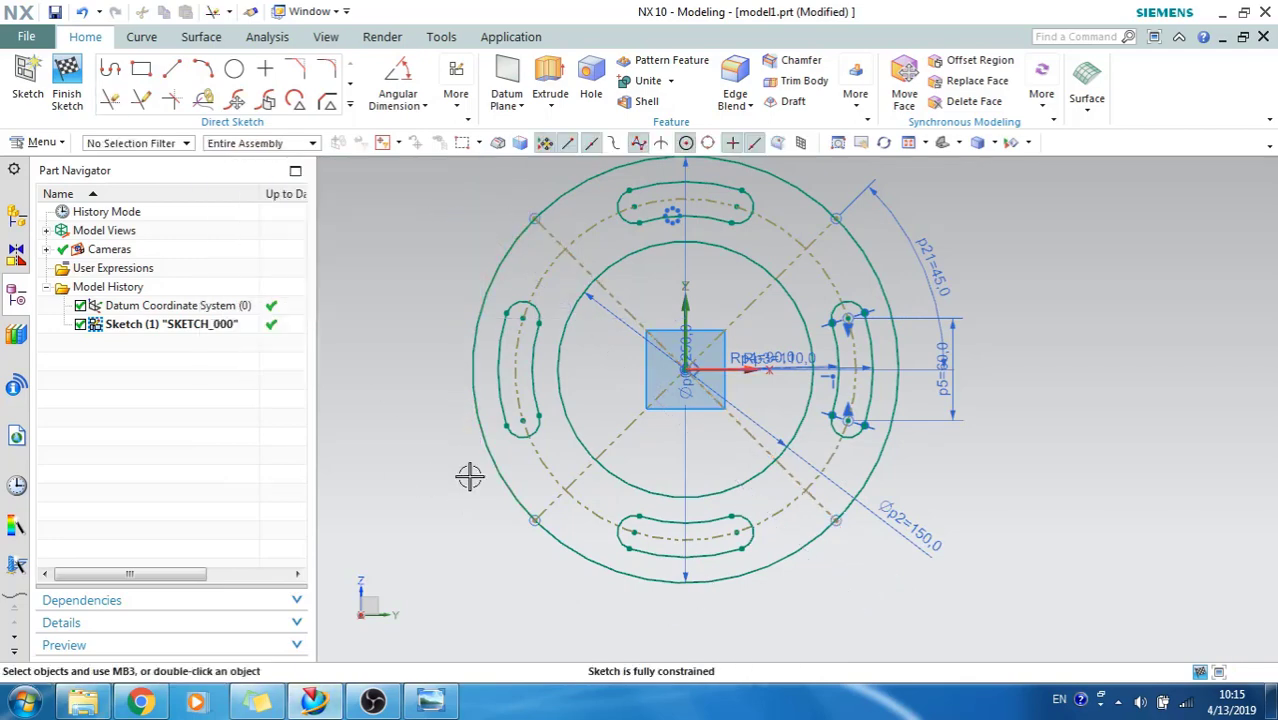
# Step: Consult catia.png, then in NX draw a 25 mm radius inward arc centred where the inner circle meets the upper-right diagonal
pyautogui.click(430, 700)
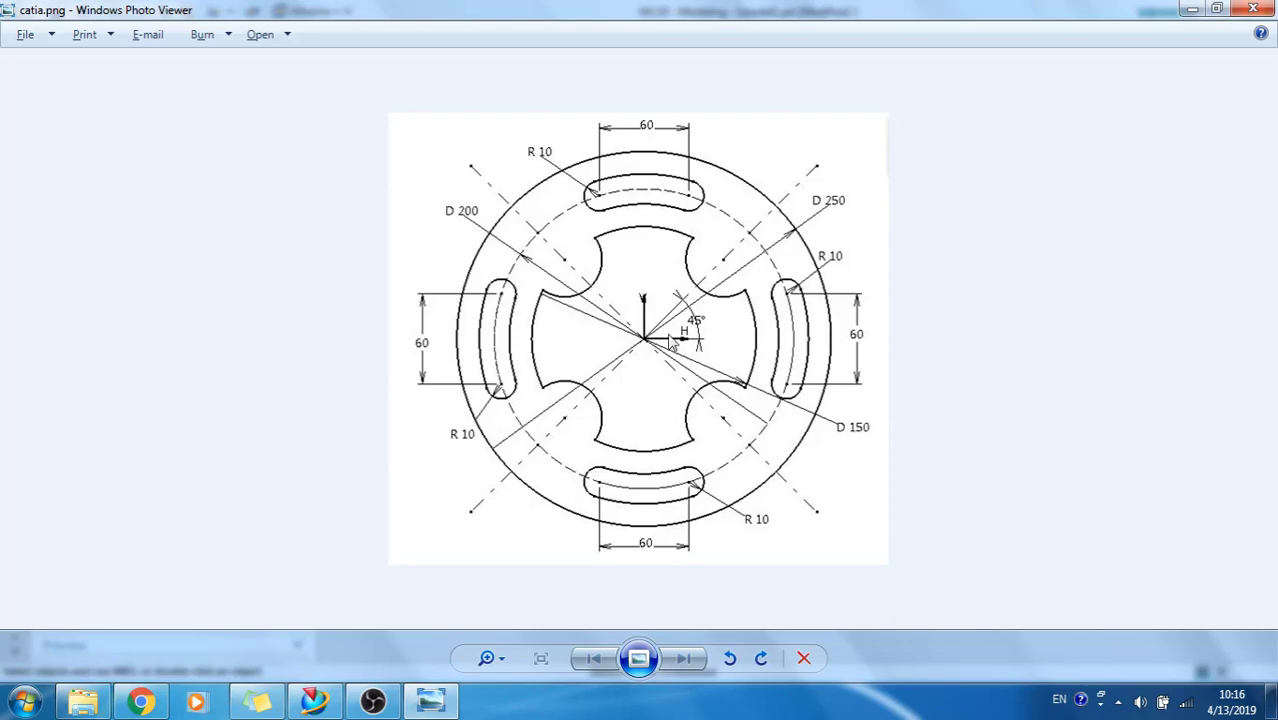
pyautogui.click(1192, 9)
pyautogui.click(203, 69)
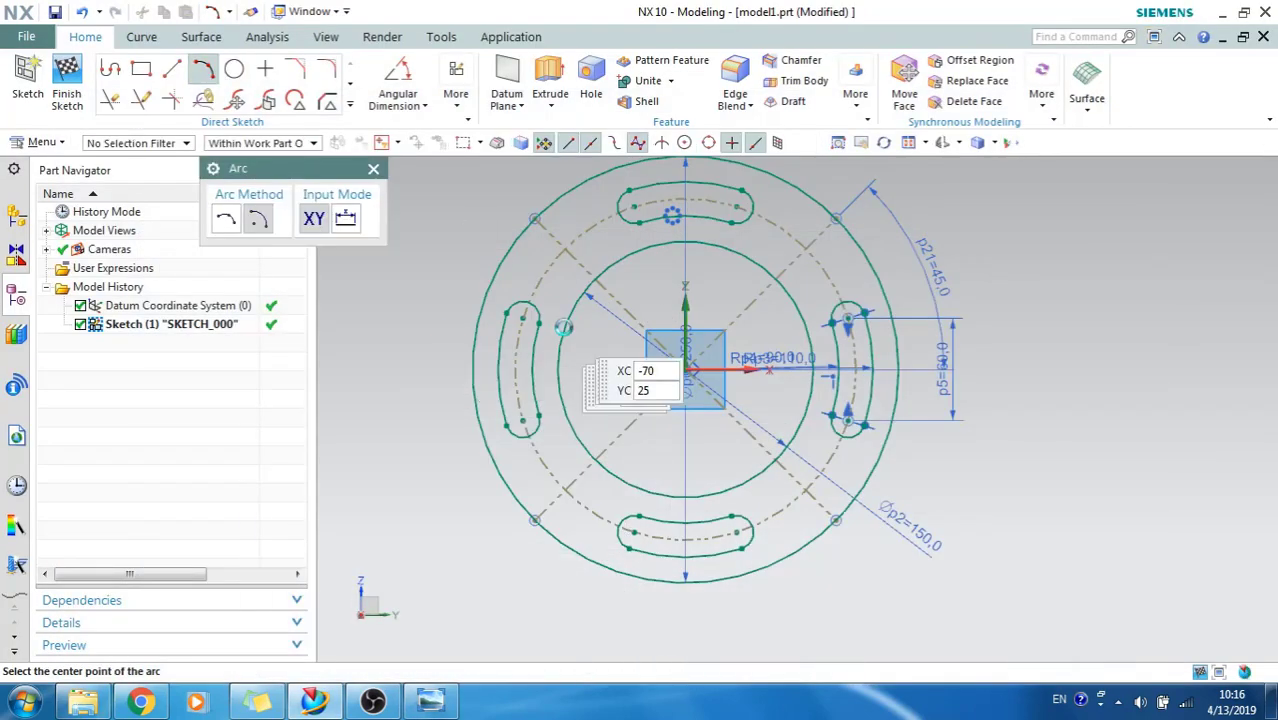
pyautogui.scroll(-3, 800, 320)
pyautogui.scroll(3, 779, 296)
pyautogui.scroll(4, 779, 296)
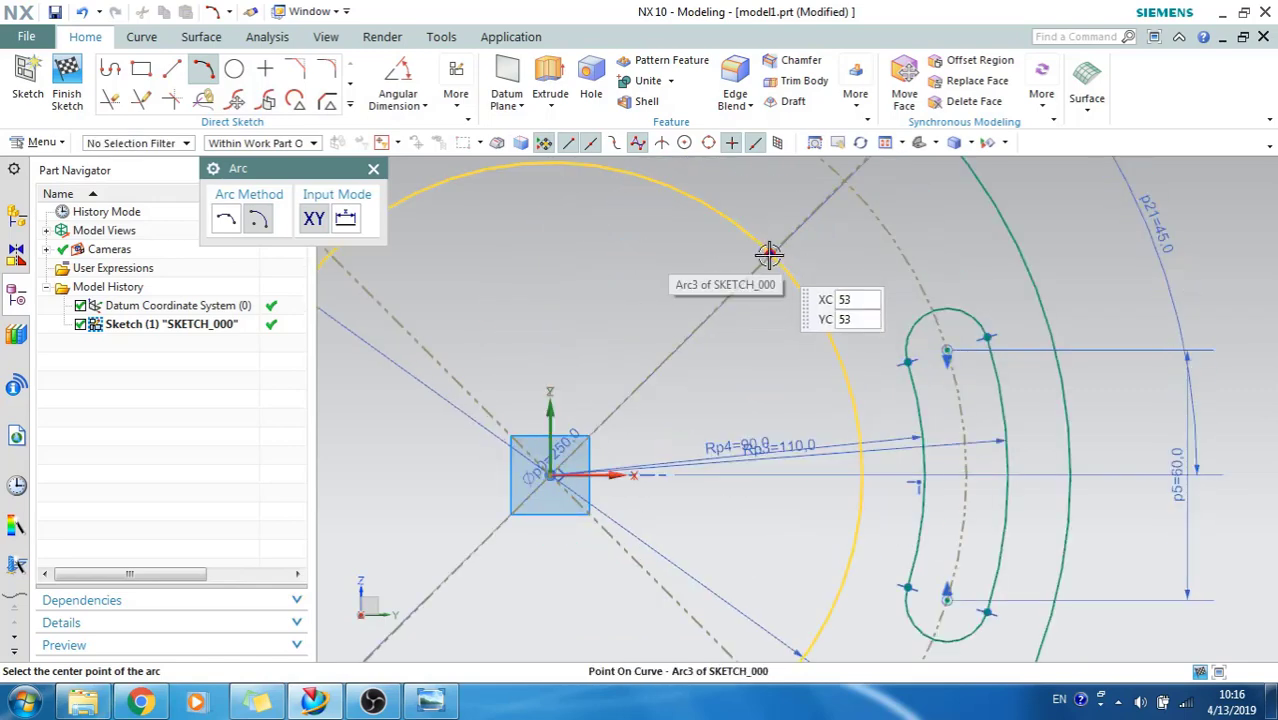
pyautogui.click(770, 254)
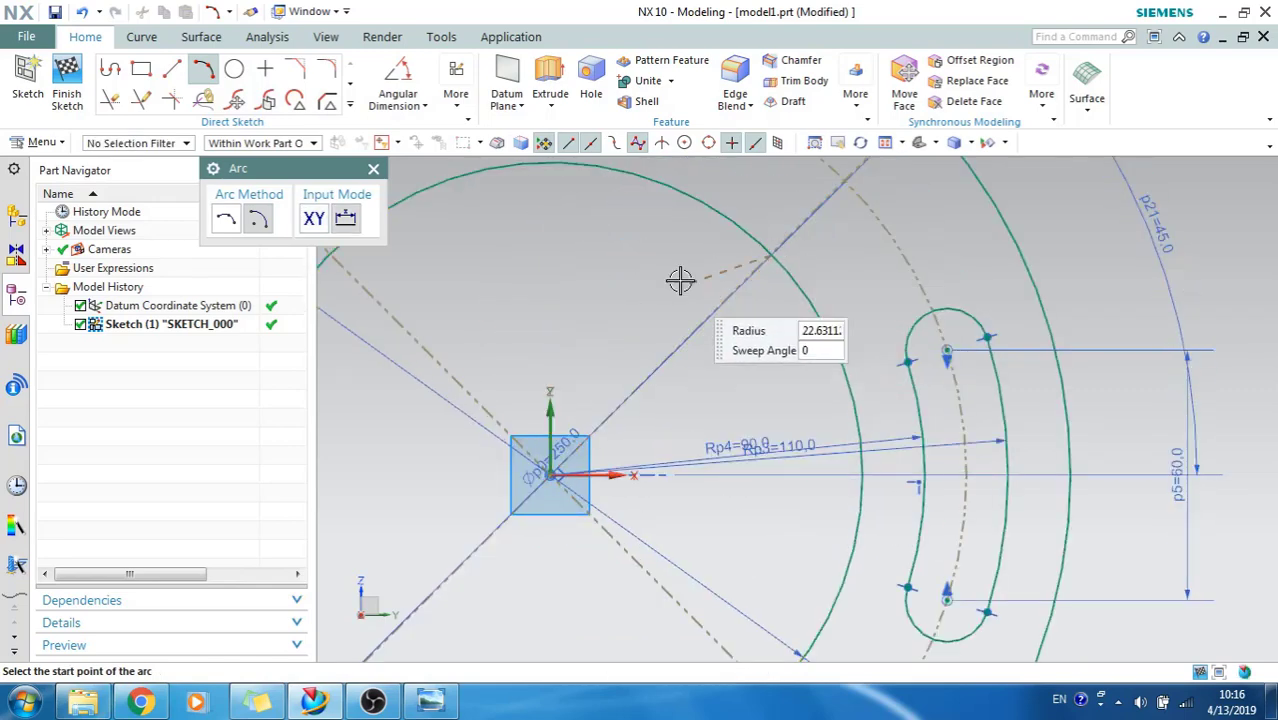
pyautogui.click(685, 200)
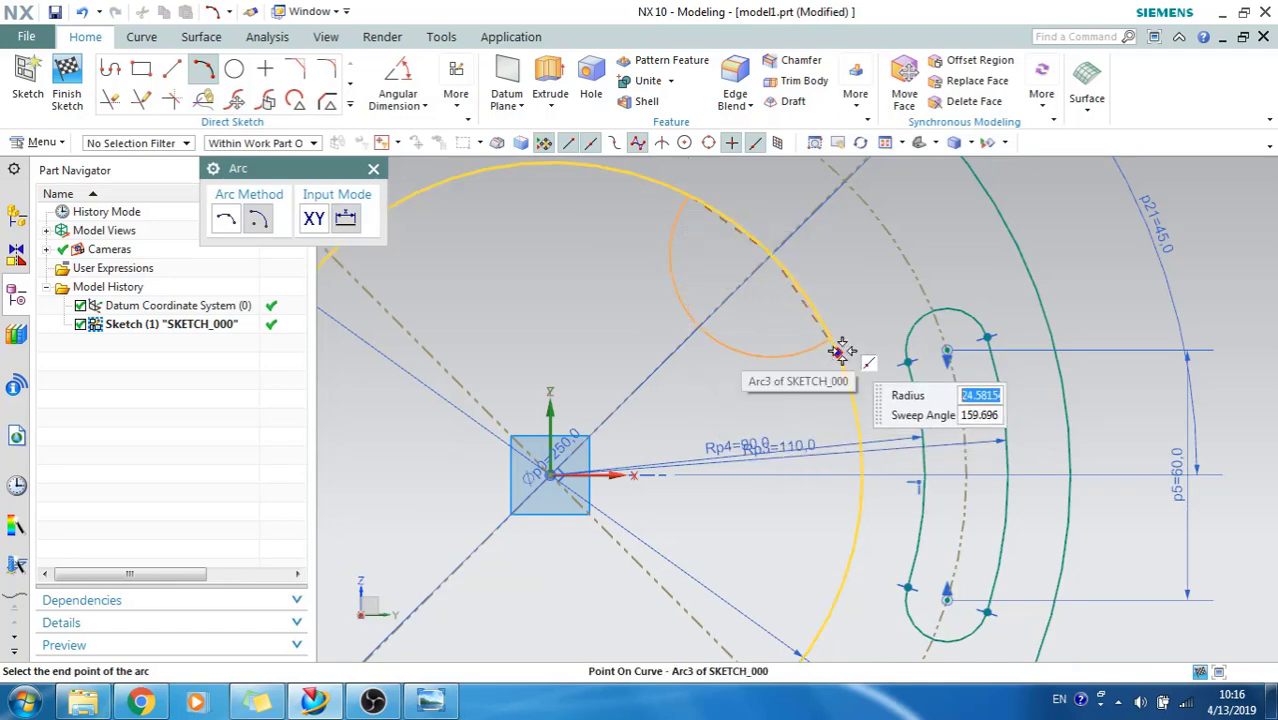
pyautogui.write('25')
pyautogui.press('Tab')
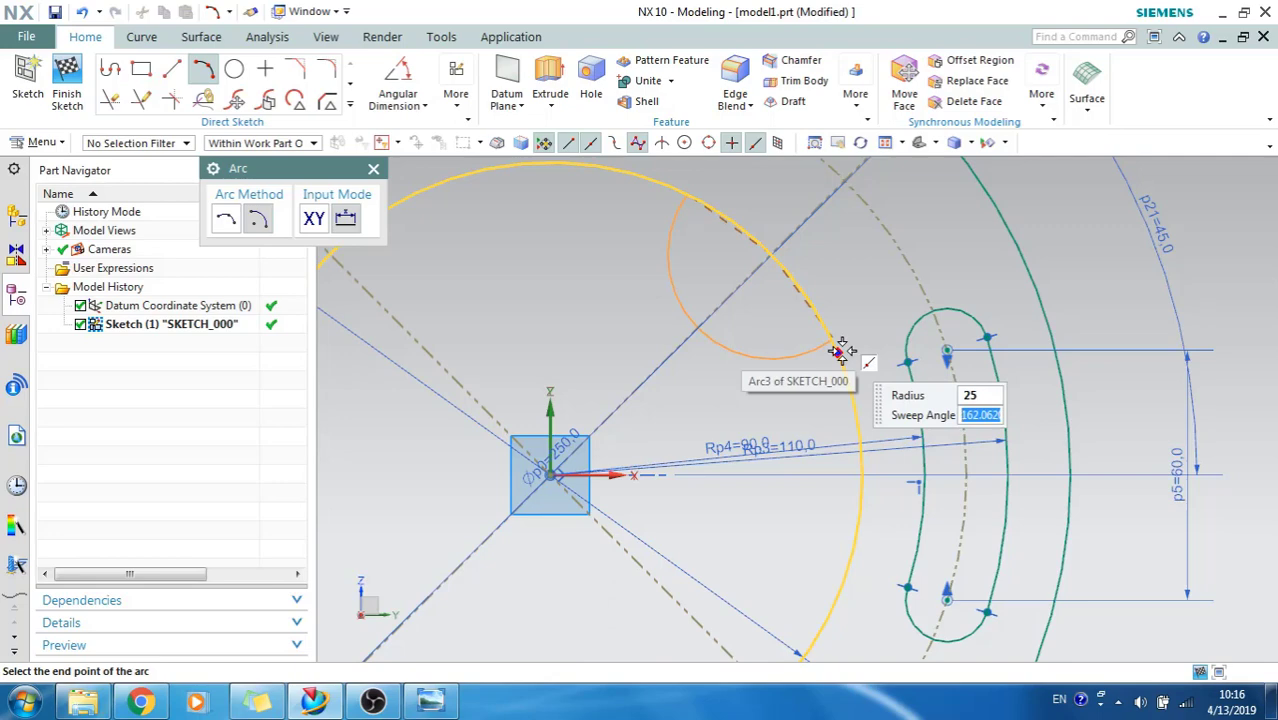
pyautogui.click(848, 354)
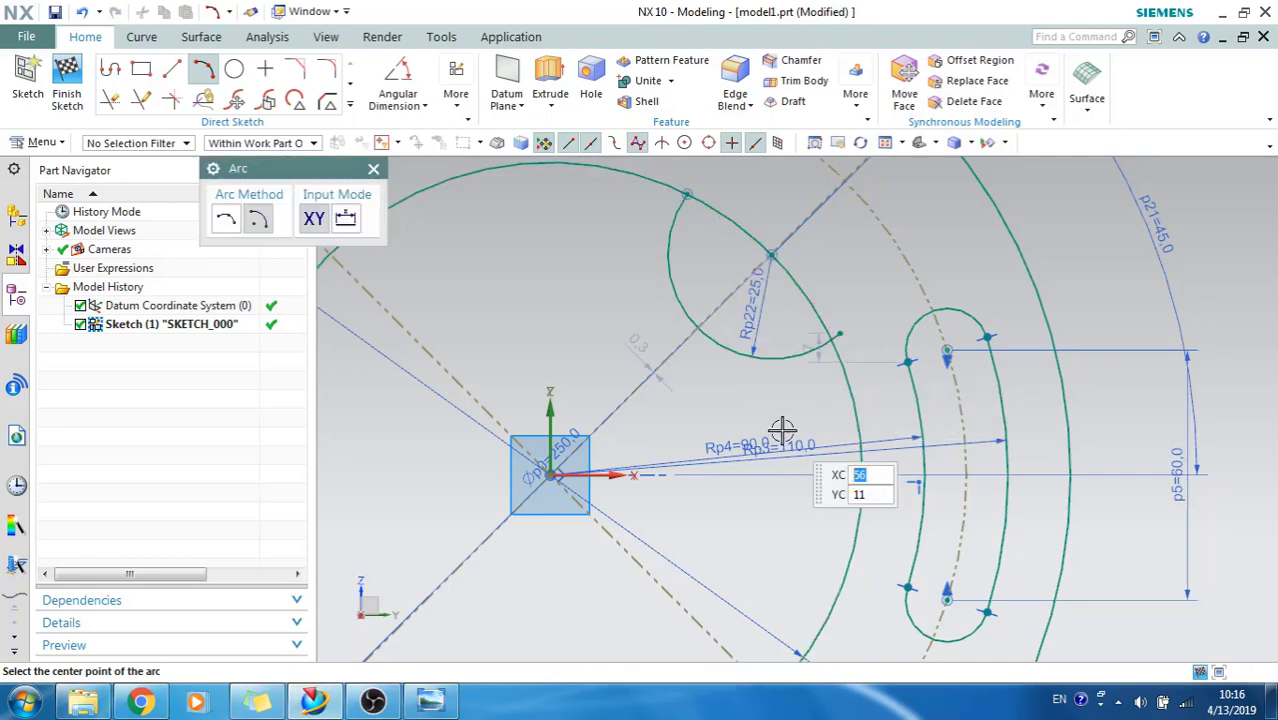
pyautogui.press('Escape')
# Step: Constrain the centre of the 25 mm radius arc to lie on the upper-right diagonal with a point-on-curve constraint
pyautogui.moveTo(772, 262); pyautogui.dragTo(808, 299)
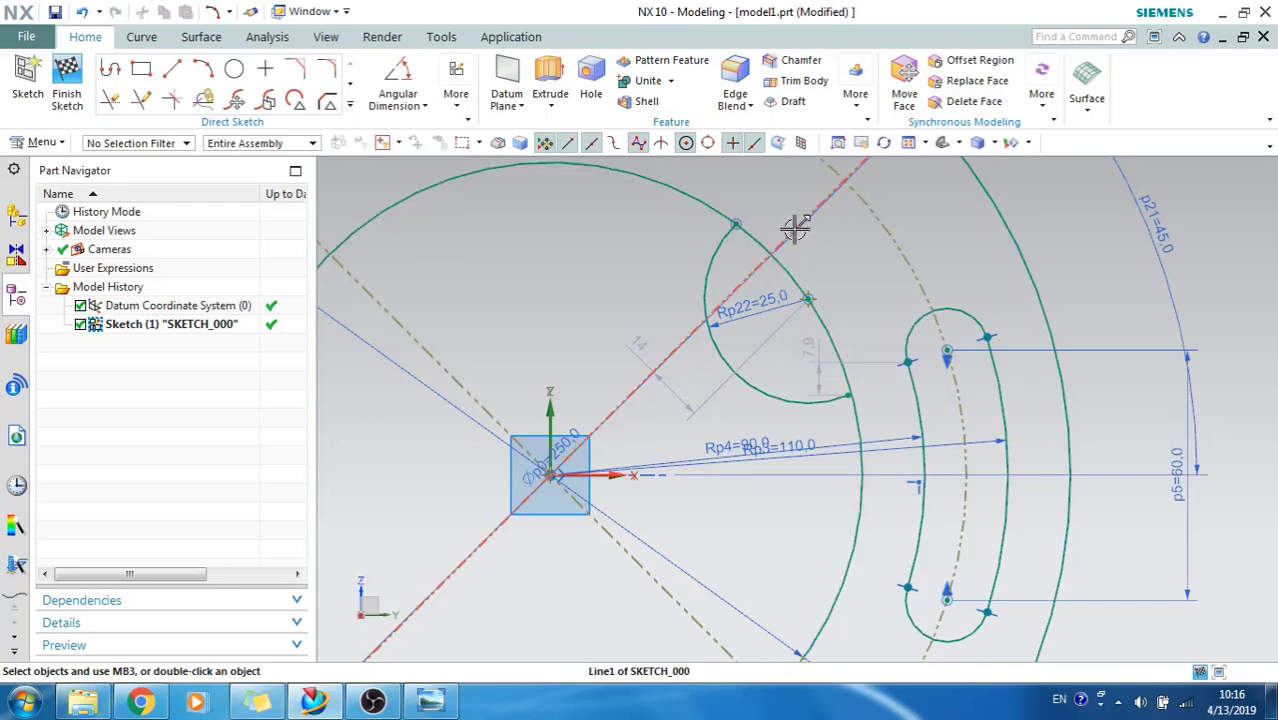
pyautogui.press('c')
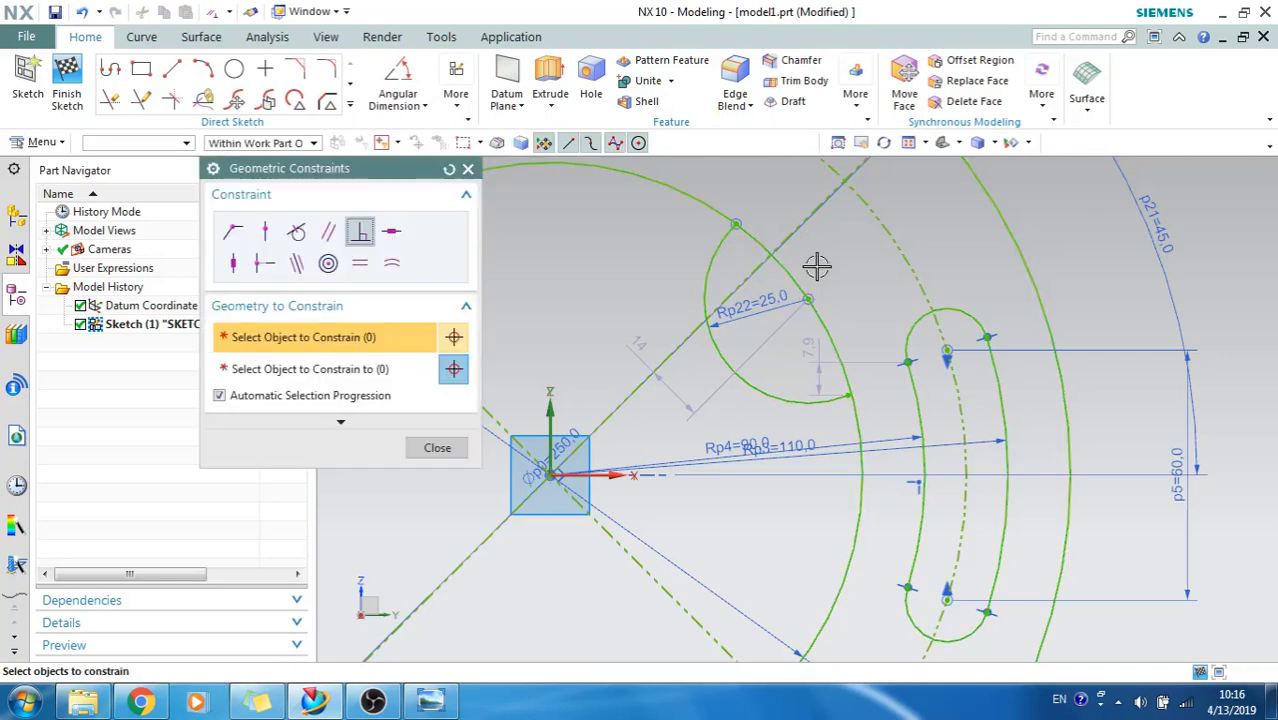
pyautogui.click(265, 231)
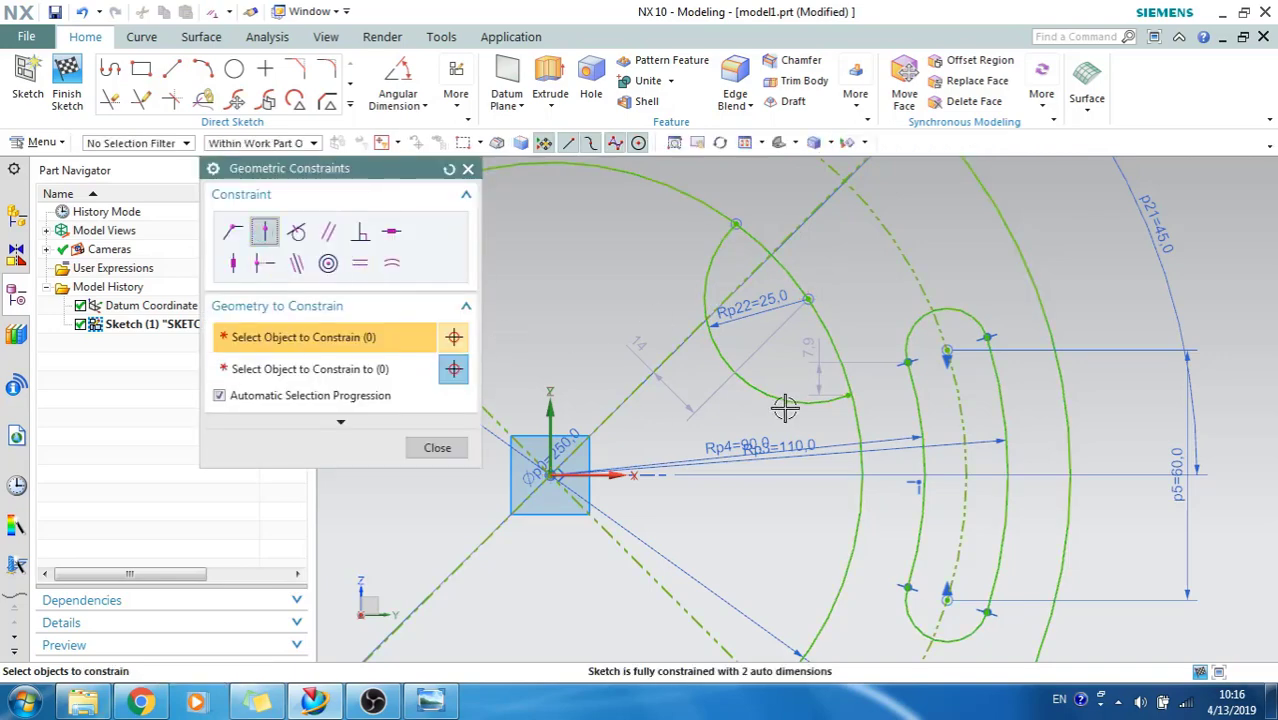
pyautogui.click(808, 300)
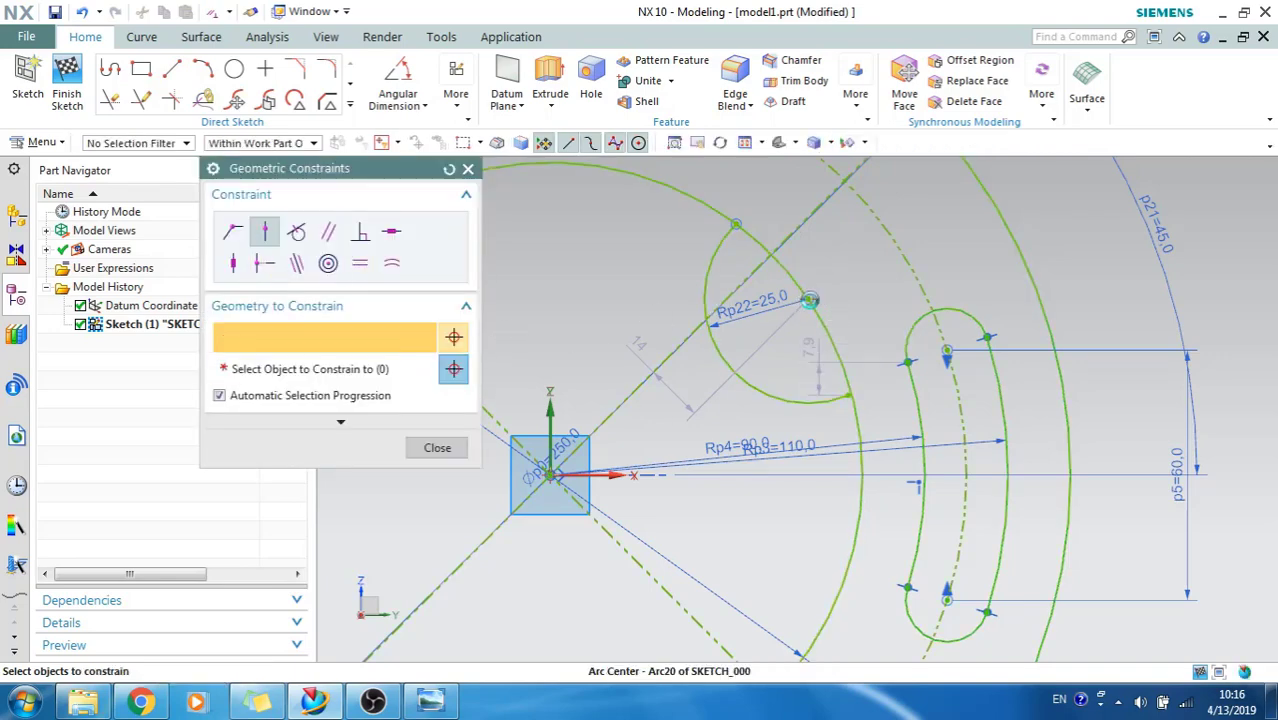
pyautogui.click(801, 233)
pyautogui.click(537, 366)
pyautogui.click(614, 390)
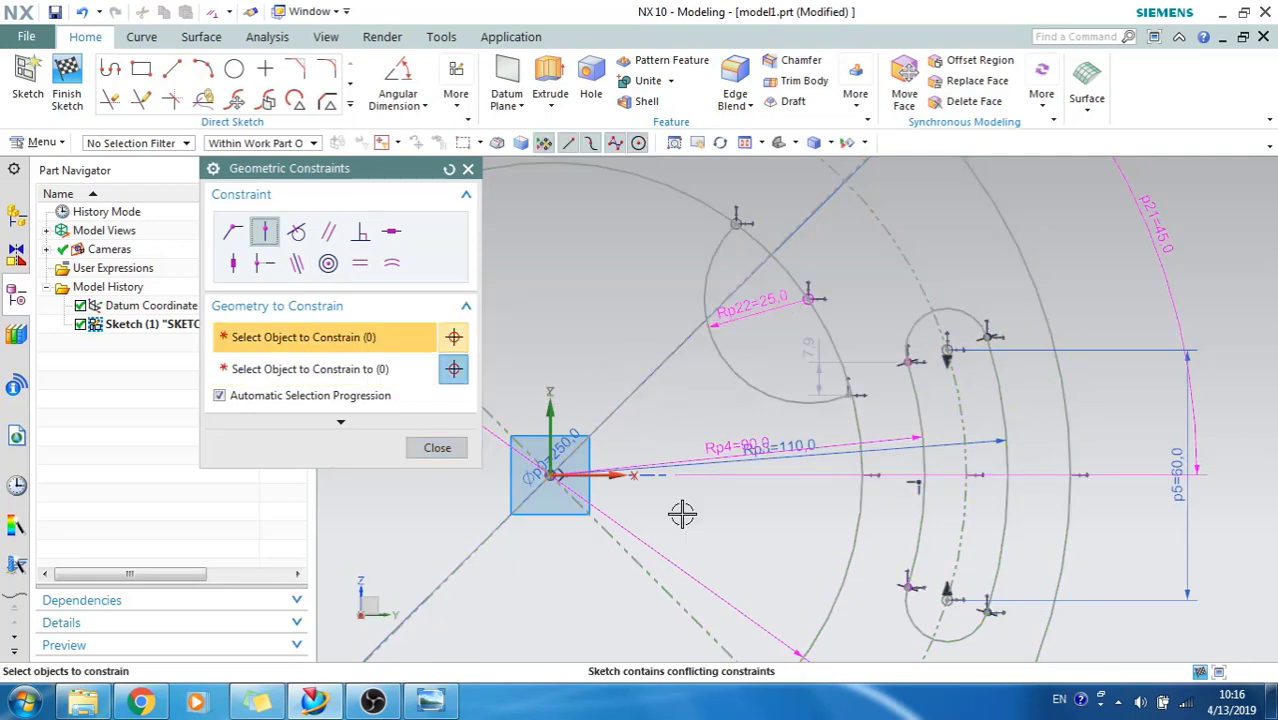
# Step: Delete the conflicting 90 mm radius dimension of the right slot's inner arc
pyautogui.press('Escape')
pyautogui.click(745, 443)
pyautogui.press('Delete')
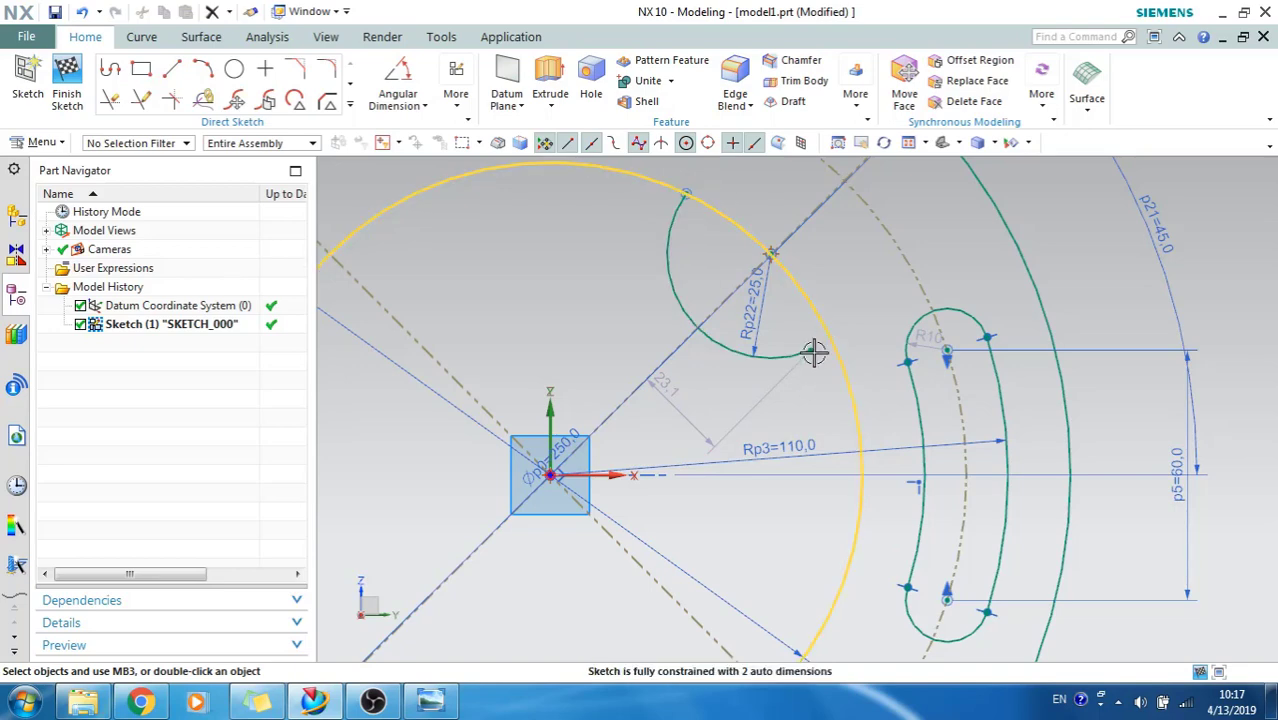
# Step: Extend the lower open end of the 25 mm radius arc to the inner circle
pyautogui.press('e')
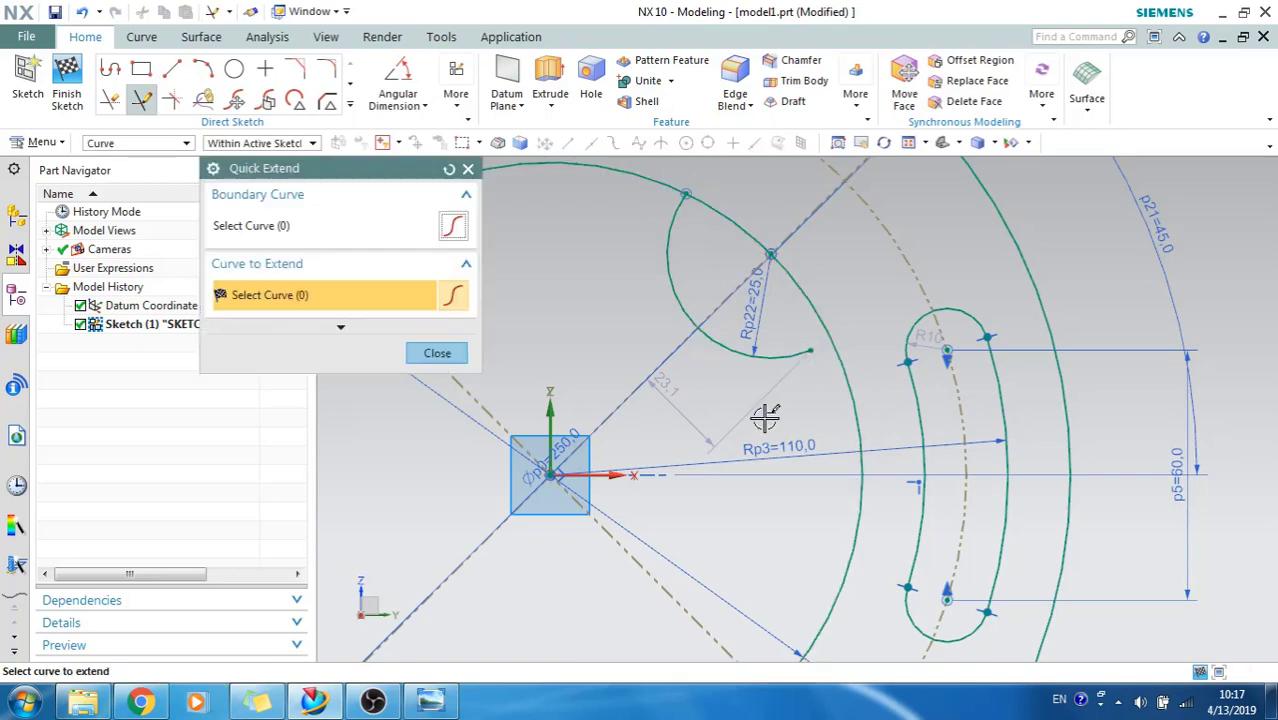
pyautogui.click(786, 360)
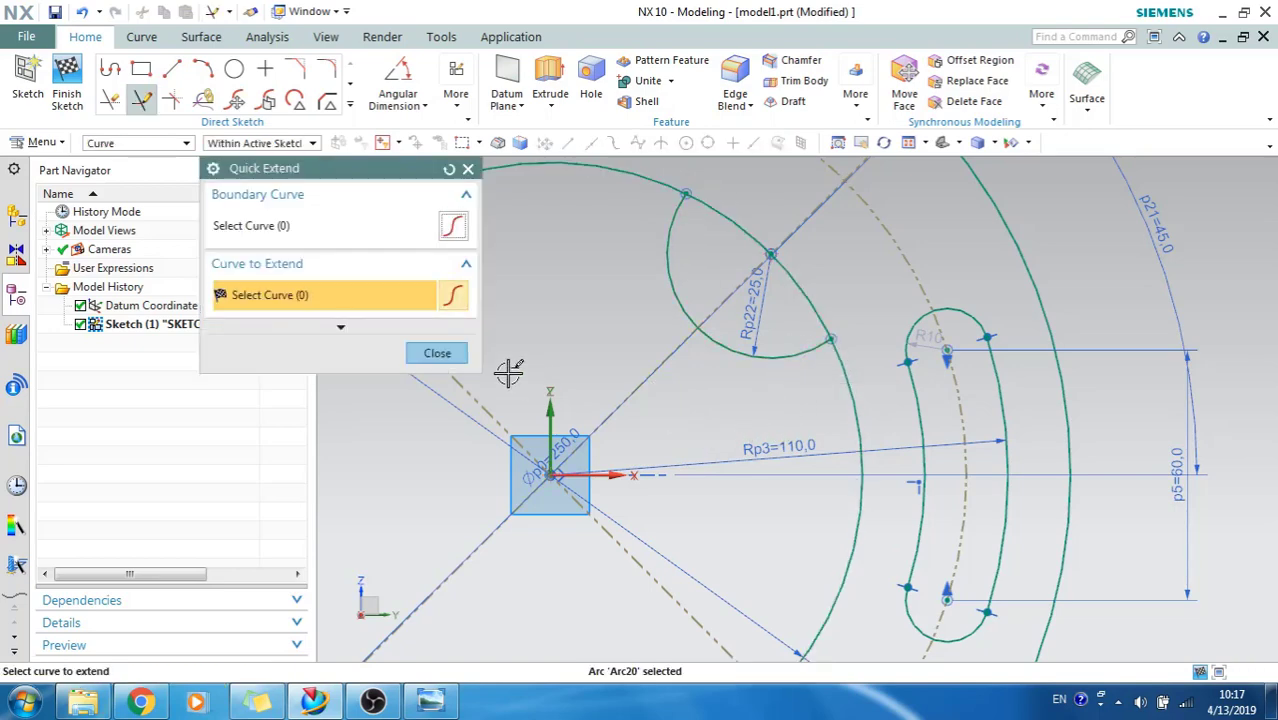
pyautogui.click(450, 354)
# Step: Pattern the 25 mm radius arc circularly about the circles' centre with a count of 4 and a span angle of 360°
pyautogui.scroll(2, 790, 328)
pyautogui.scroll(-3, 790, 328)
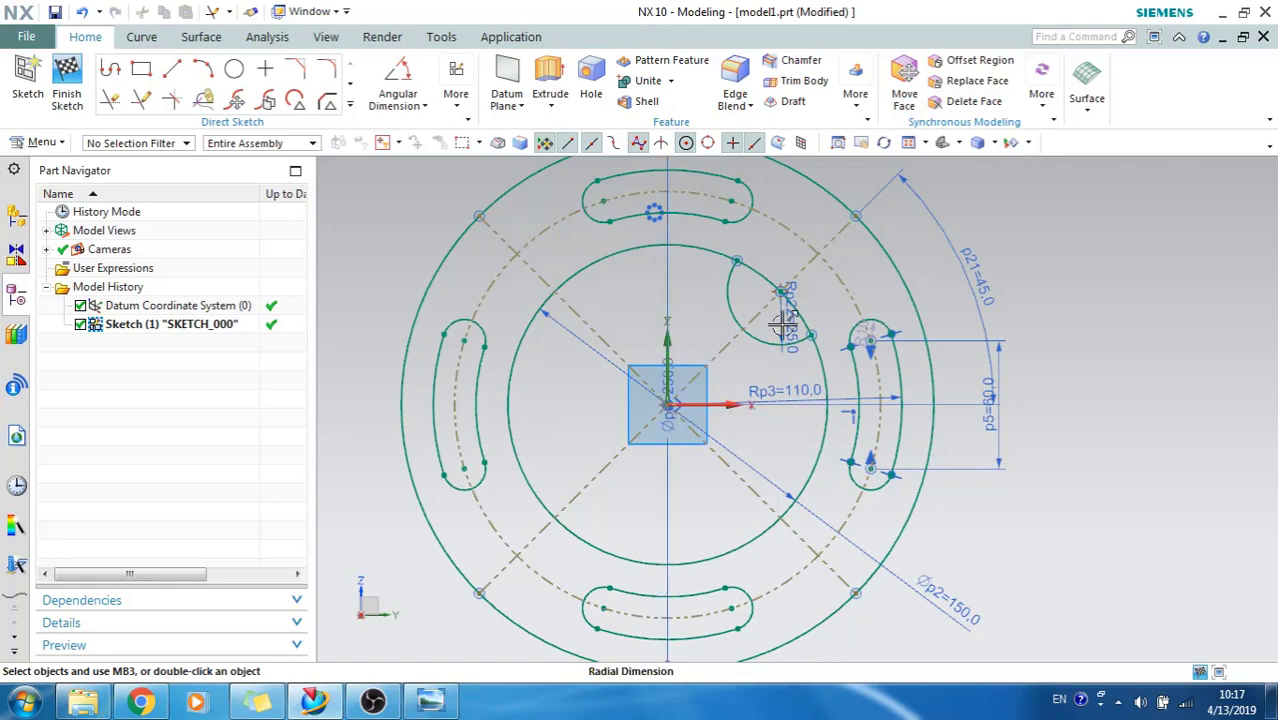
pyautogui.click(350, 104)
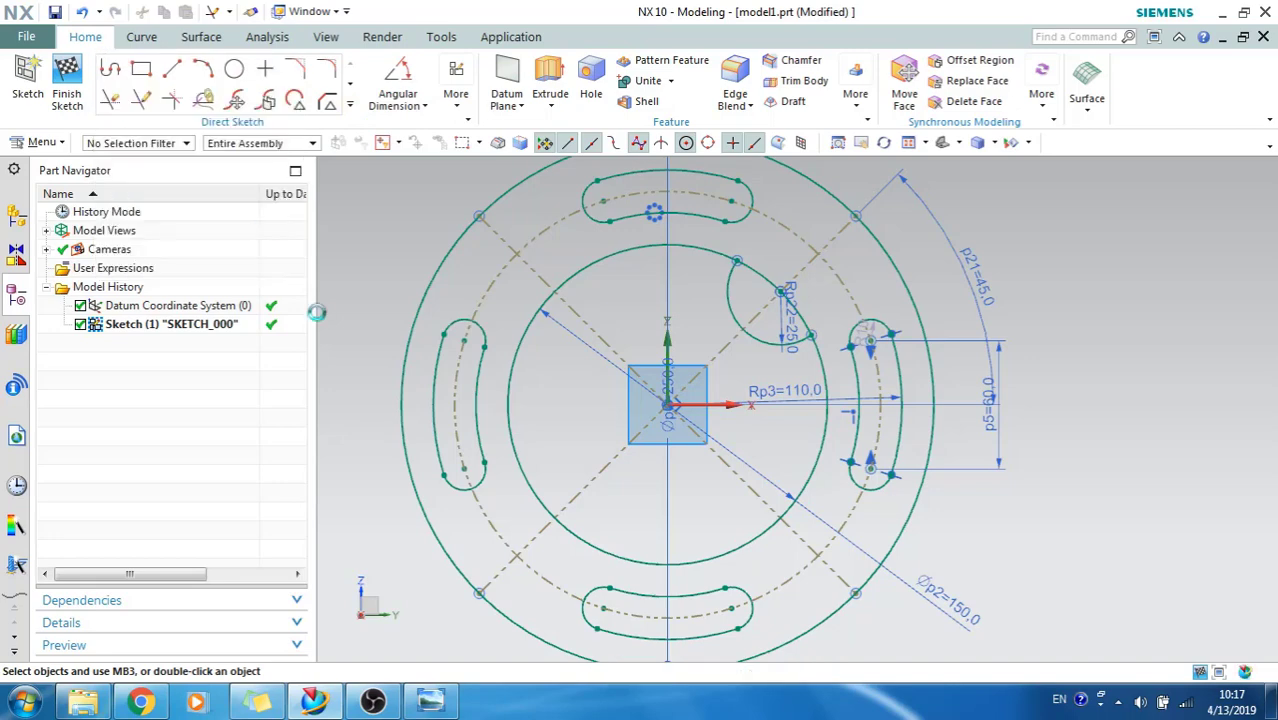
pyautogui.click(726, 302)
pyautogui.click(323, 360)
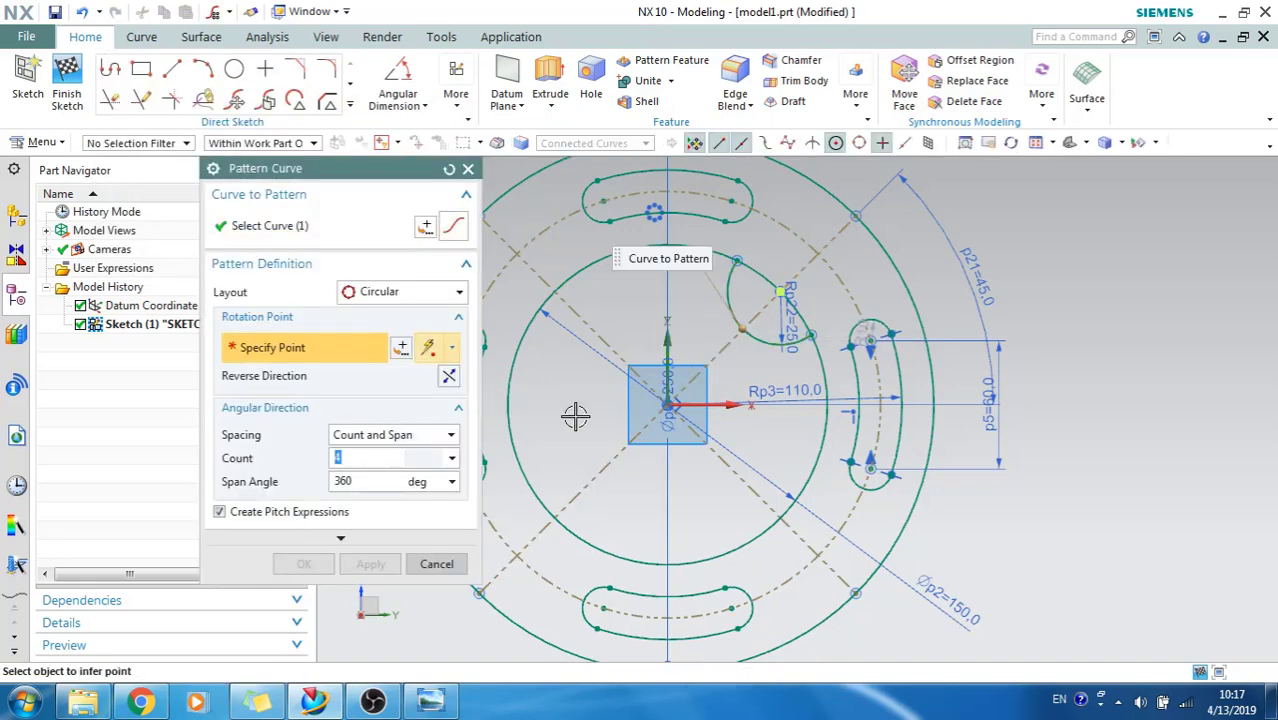
pyautogui.click(667, 404)
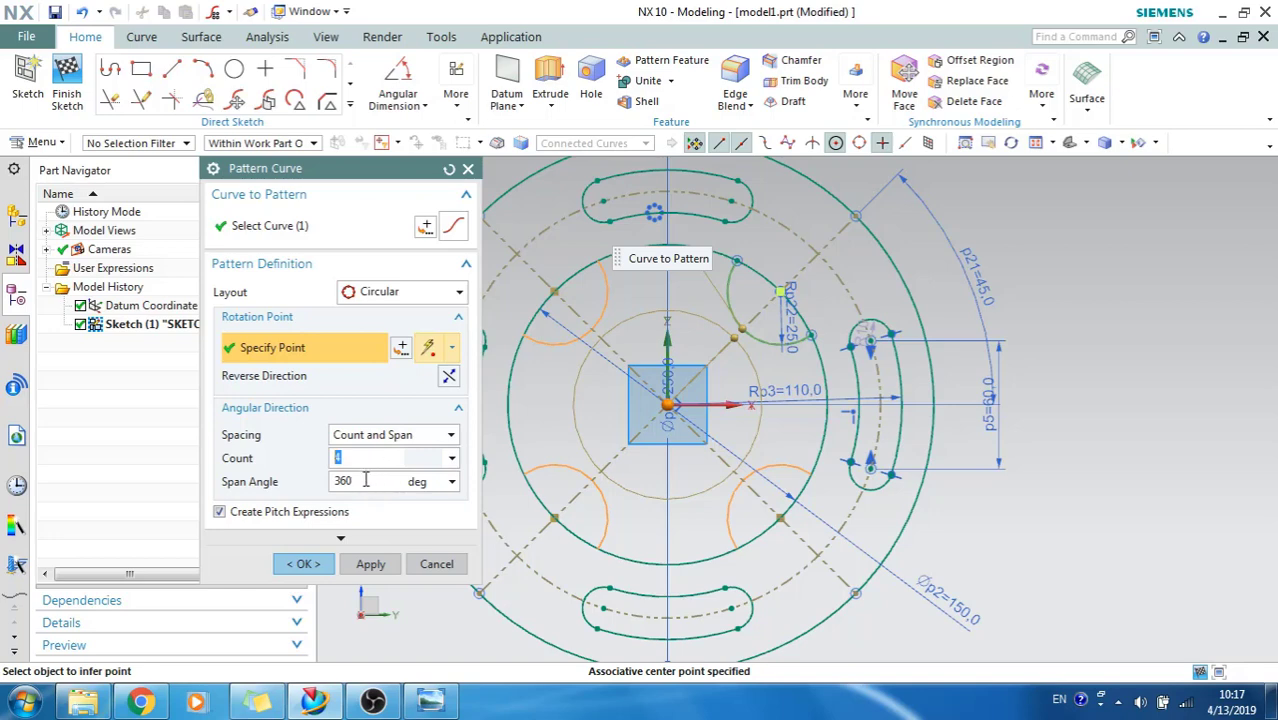
pyautogui.click(303, 564)
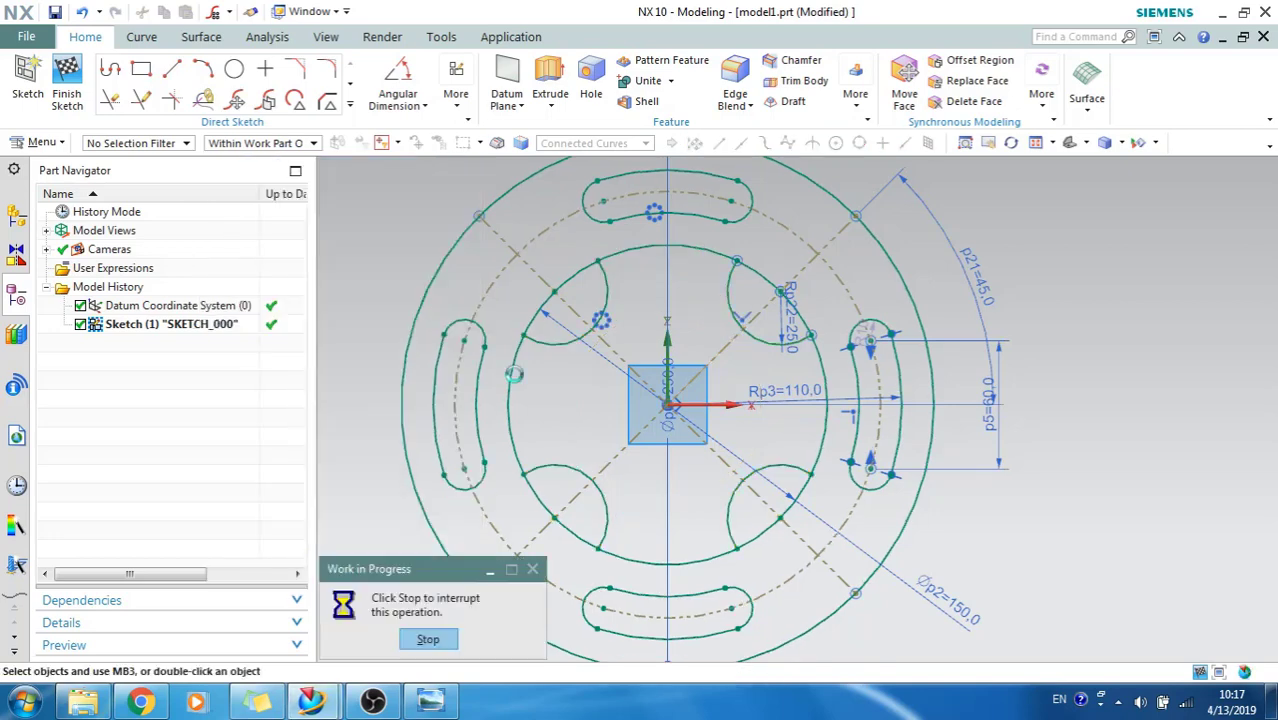
# Step: Trim away the inner circle's segments that span the four arc cutouts
pyautogui.press('t')
pyautogui.click(760, 268)
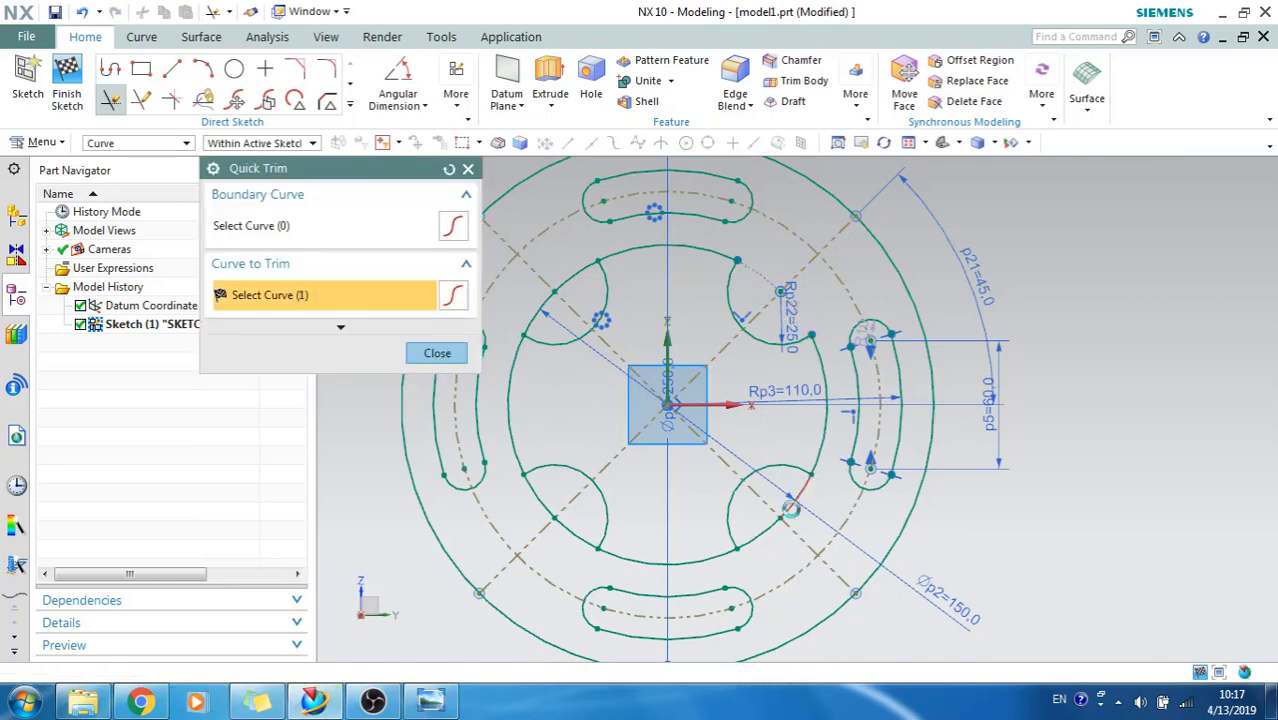
pyautogui.click(790, 508)
pyautogui.click(537, 489)
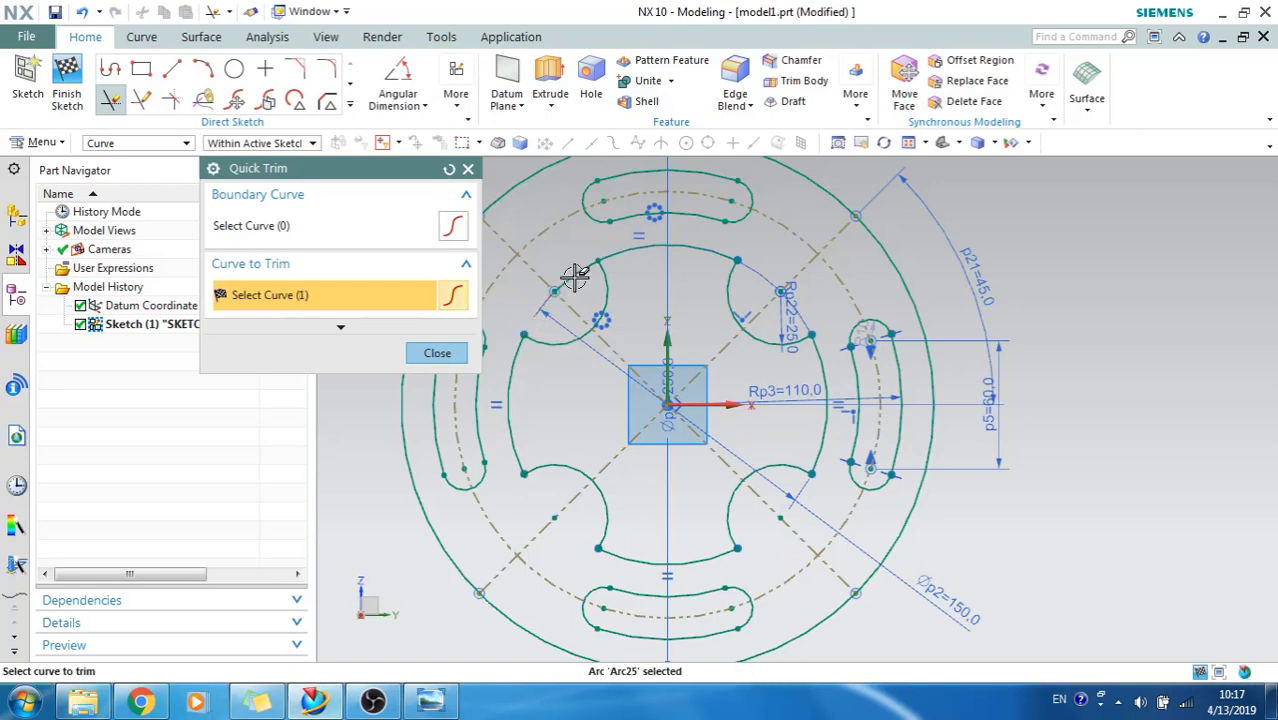
pyautogui.middleClick(556, 371)
pyautogui.scroll(-1, 556, 371)
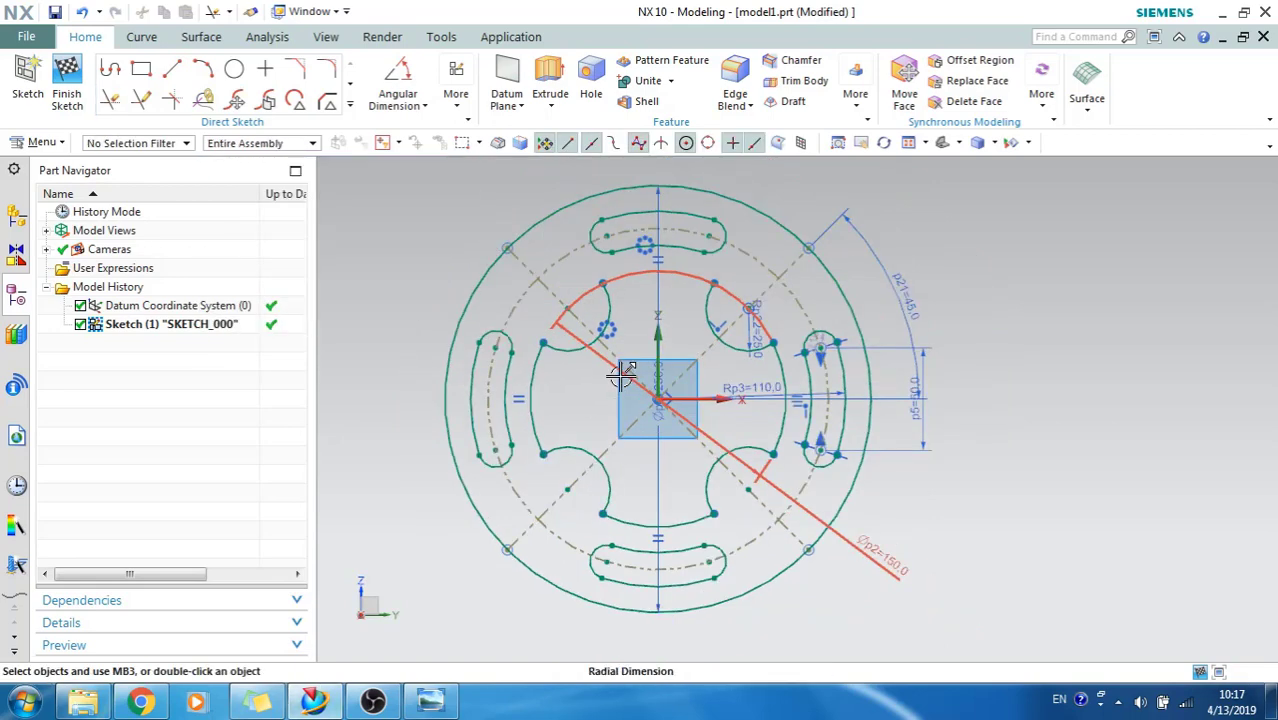
# Step: Try to delete the dimension at the upper end of the right slot
pyautogui.click(823, 322)
pyautogui.press('Delete')
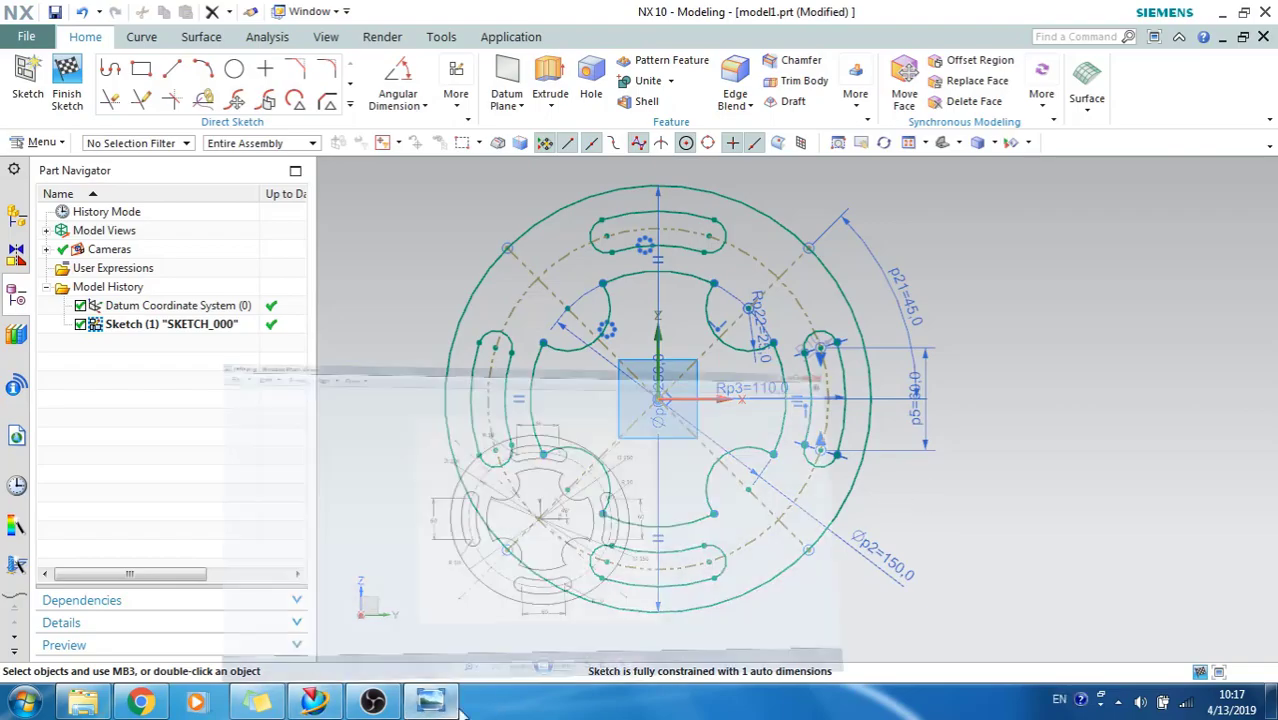
# Step: Compare the sketch with the reference drawing catia.png and finish the sketch in NX
pyautogui.click(580, 440)
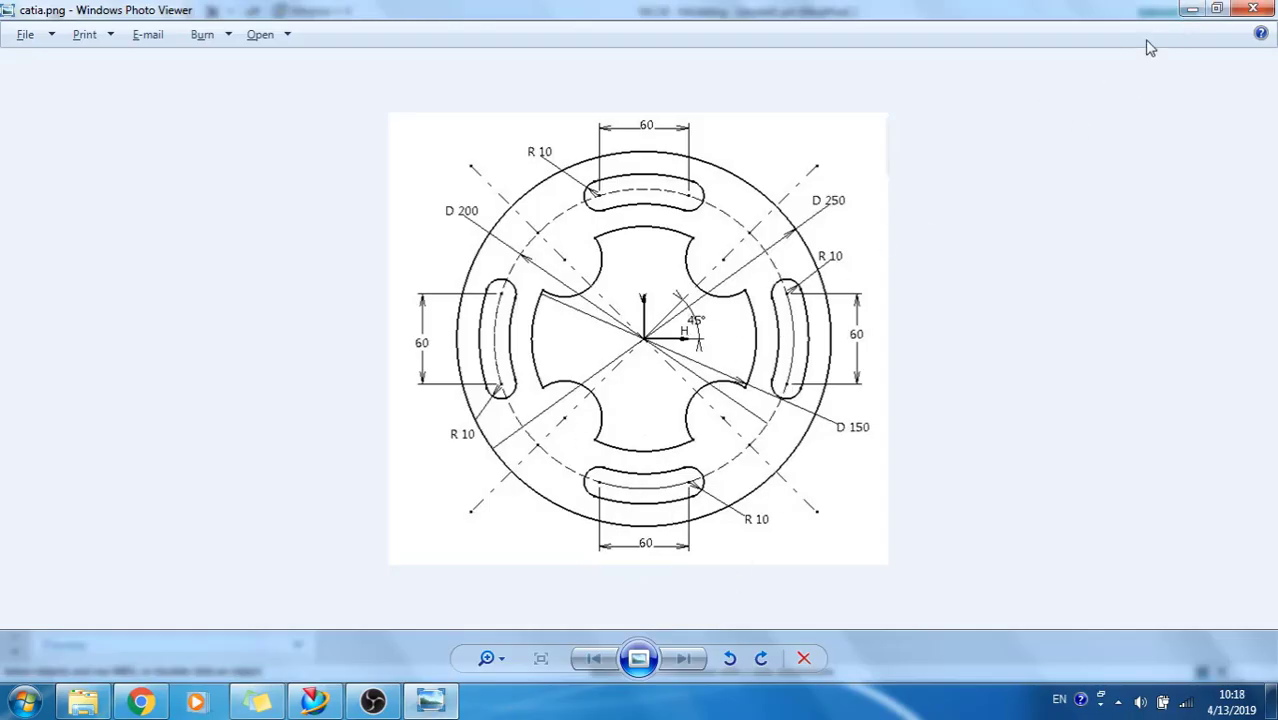
pyautogui.click(1180, 9)
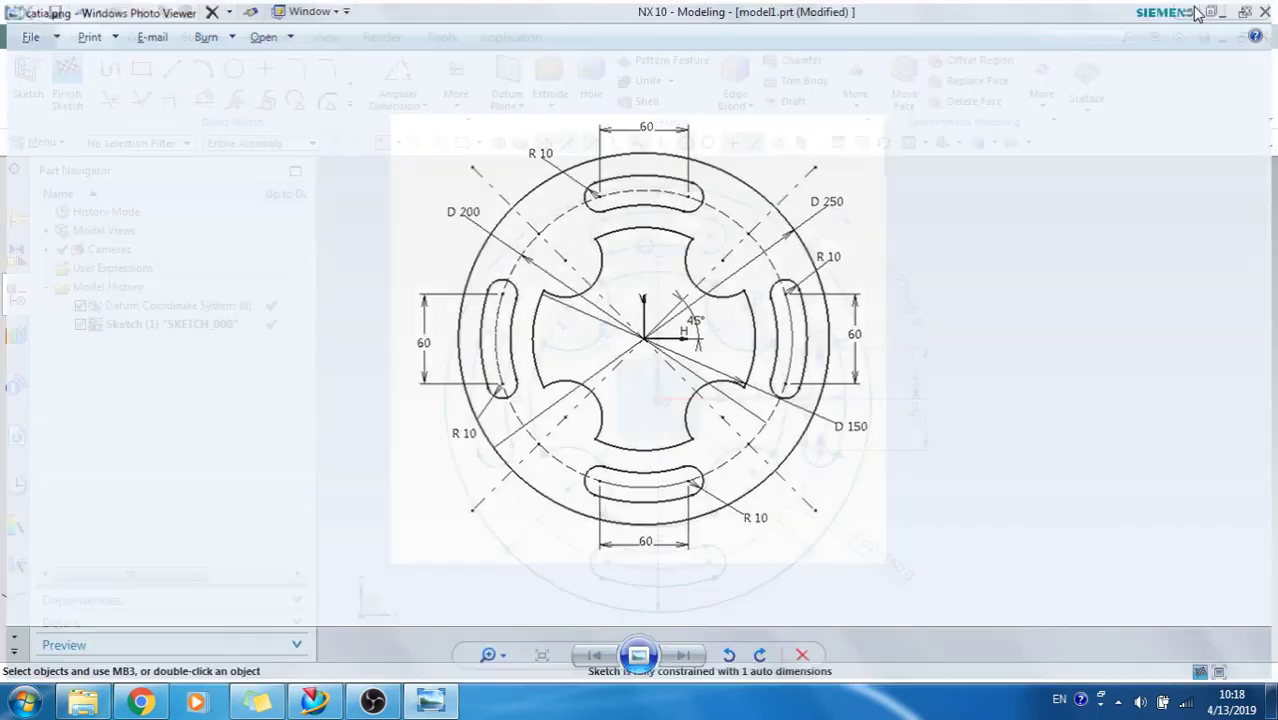
pyautogui.click(58, 92)
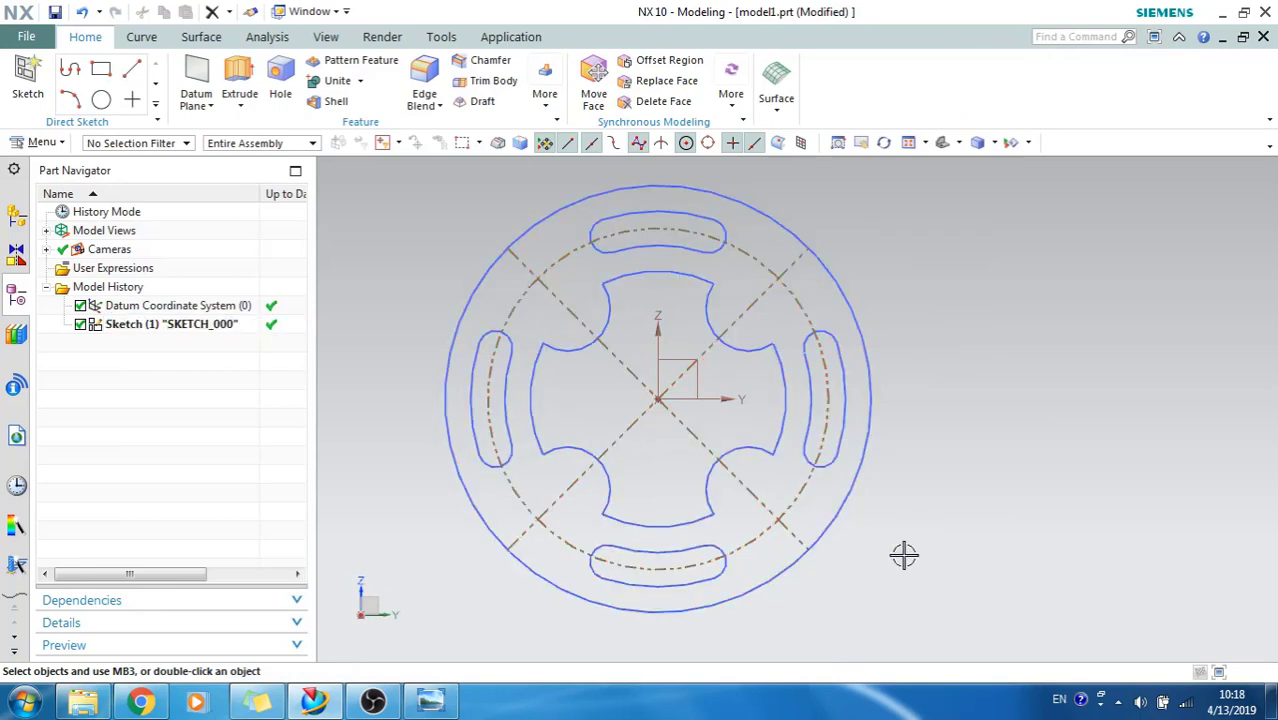
pyautogui.click(428, 703)
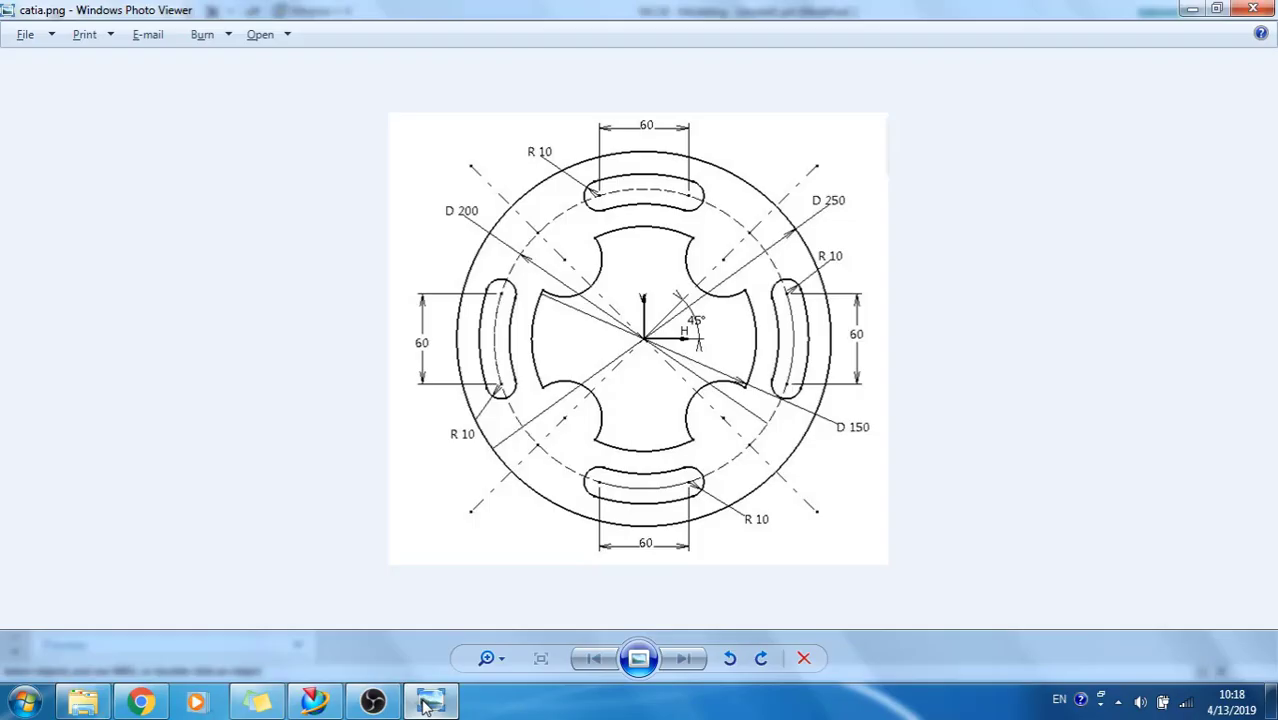
pyautogui.click(428, 703)
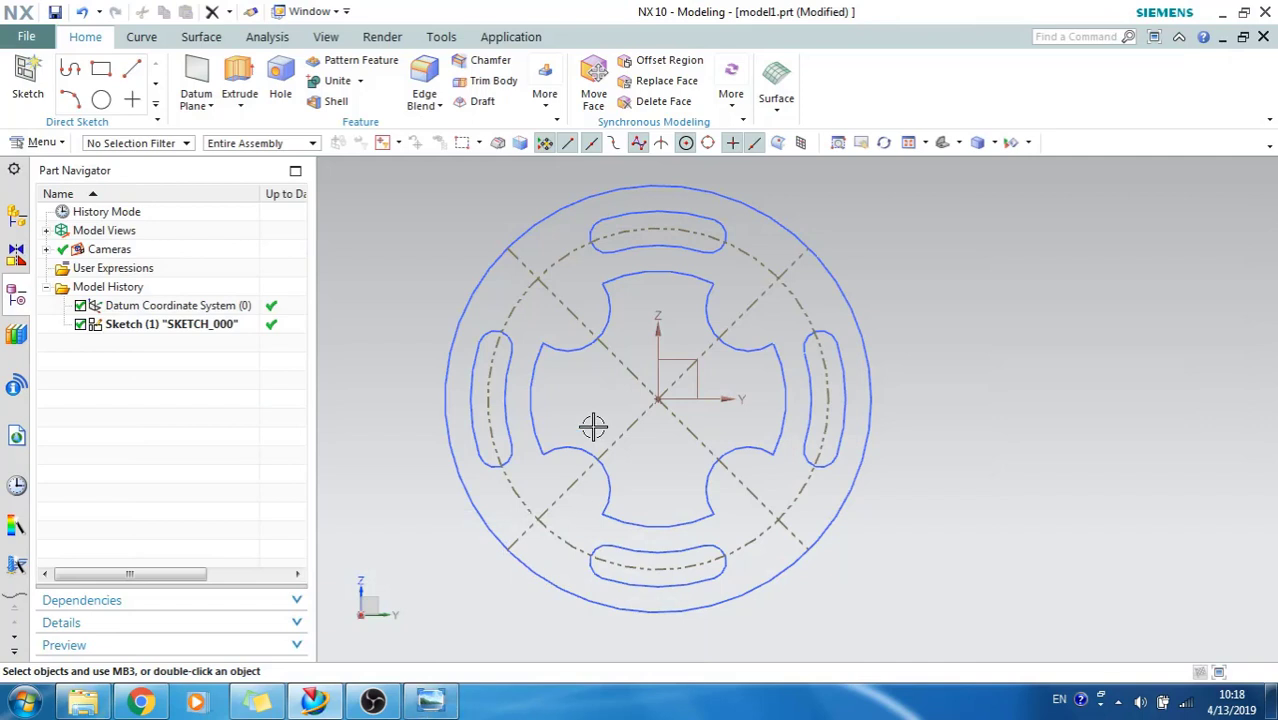